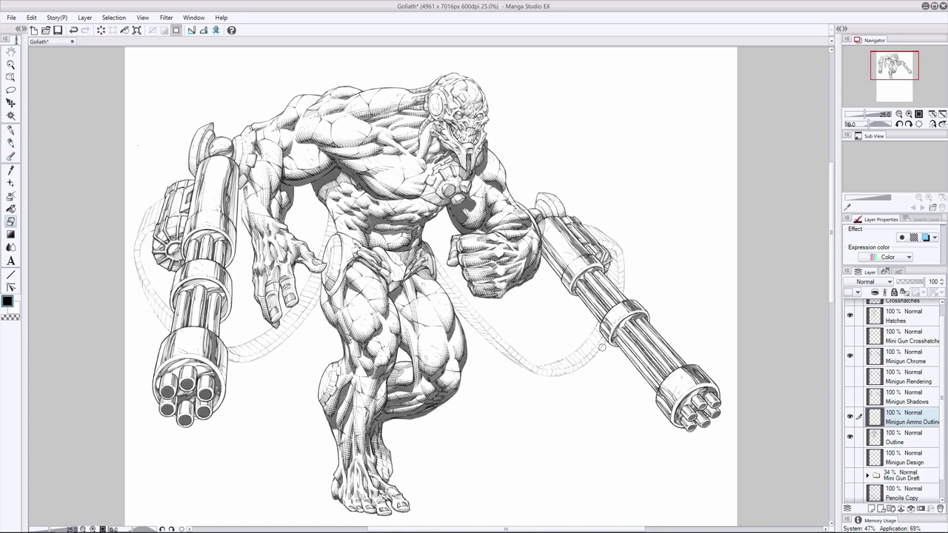
Redraw the edges of the ammo belt's lower curve beneath the fist-side minigun on the ammo outline layer
key(p)
key(j)
key(p)
mouse_move(541, 365)
mouse_down()
mouse_move(602, 342)
mouse_move(558, 370)
mouse_move(579, 369)
mouse_move(543, 375)
mouse_move(590, 339)
mouse_up()
key(e)
key(p)
key(ctrl+z)
key(ctrl+z)
key(e)
key(p)
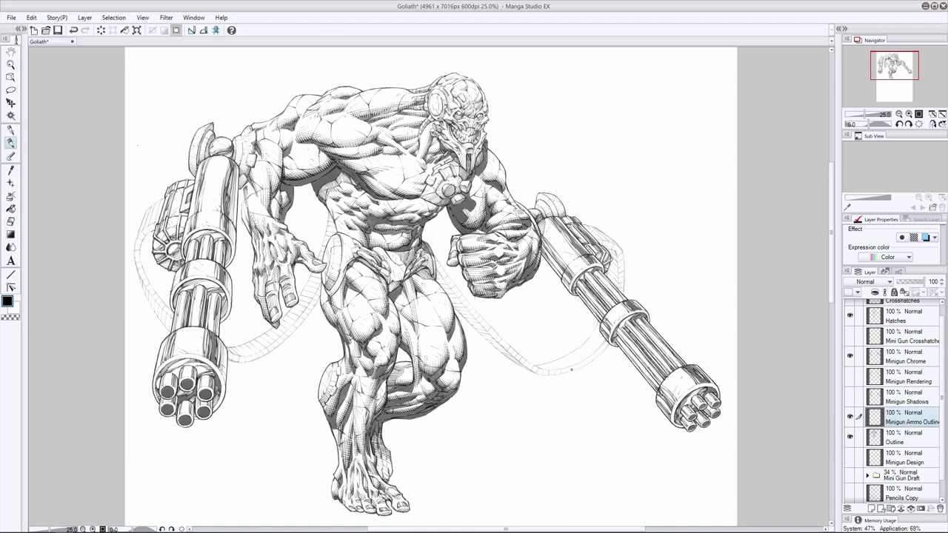
Refine the lower curve of the fist-side ammo belt where it rises toward the minigun barrels
key(ctrl+z)
drag(572, 370, 588, 358)
key(ctrl+z)
key(ctrl+z)
drag(575, 353, 593, 334)
key(e)
key(p)
Rework the belt loop behind the fist-side minigun, erasing stray lines and redrawing its outer edge
drag(624, 247, 621, 260)
key(e)
mouse_move(598, 228)
mouse_down()
mouse_move(611, 239)
mouse_move(586, 226)
mouse_up()
key(p)
key(ctrl+z)
key(e)
Erase and redraw the cartridge divisions where the fist-side belt meets the minigun's barrels
drag(600, 330, 588, 353)
key(p)
key(ctrl+z)
key(ctrl+y)
key(e)
key(p)
Clean up and redraw the ammo belt lines just beneath the open hand
key(e)
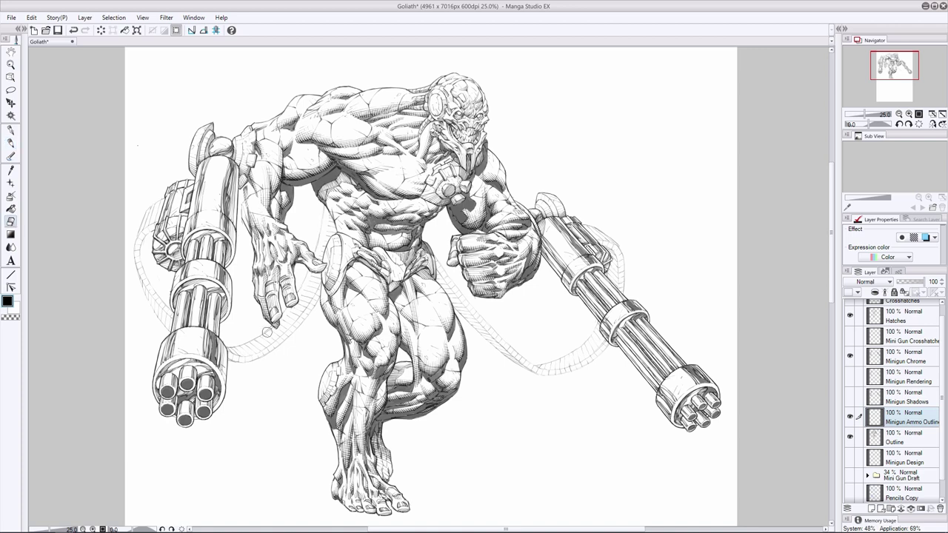
key(p)
click(9, 221)
click(10, 144)
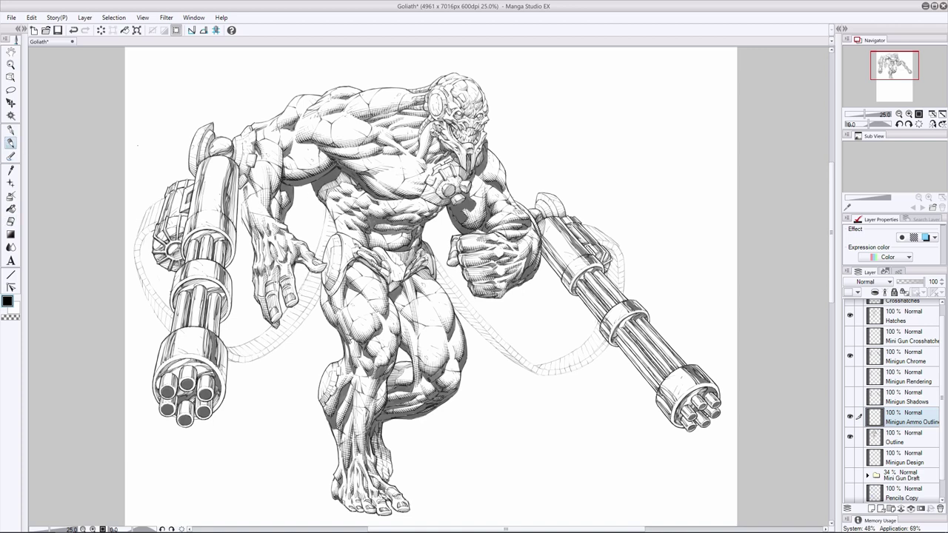
key(ctrl+z)
key(ctrl+y)
Erase the outer belt loop beside the open-hand minigun and rough in its curve again
key(e)
drag(138, 253, 163, 326)
key(p)
key(e)
key(p)
drag(154, 296, 167, 314)
mouse_move(142, 254)
mouse_down()
mouse_move(141, 273)
mouse_move(171, 332)
mouse_up()
key(ctrl+z)
key(ctrl+z)
key(ctrl+z)
click(162, 339)
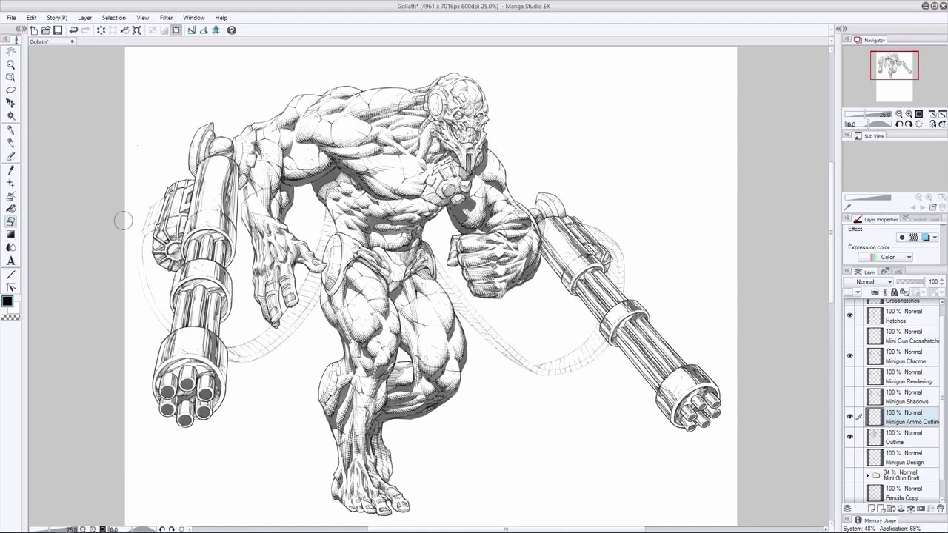
Erase the leftover belt lines around the open-hand minigun and sketch the top of its outer loop
key(e)
drag(232, 348, 231, 365)
click(11, 144)
mouse_move(145, 216)
mouse_down()
mouse_move(140, 230)
mouse_move(151, 200)
mouse_up()
click(11, 221)
click(11, 144)
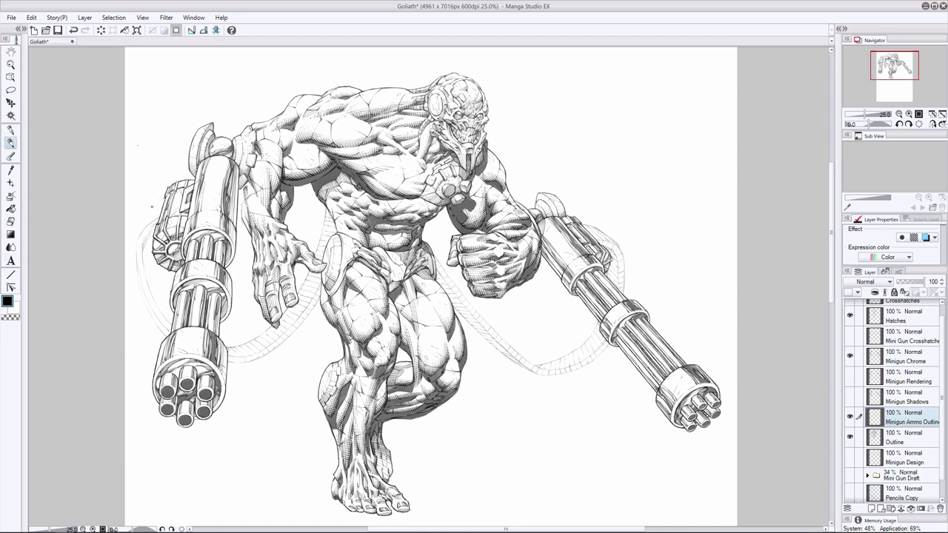
Redraw both edges of the outer belt loop beside the open-hand minigun, cleaning up uneven strokes
click(11, 222)
drag(152, 250, 145, 234)
click(11, 142)
key(ctrl+z)
click(161, 199)
key(ctrl+z)
drag(141, 276, 153, 309)
key(ctrl+z)
Create a new layer above the ammo outlines and draw cartridge divisions along the open-hand minigun's belt
click(872, 510)
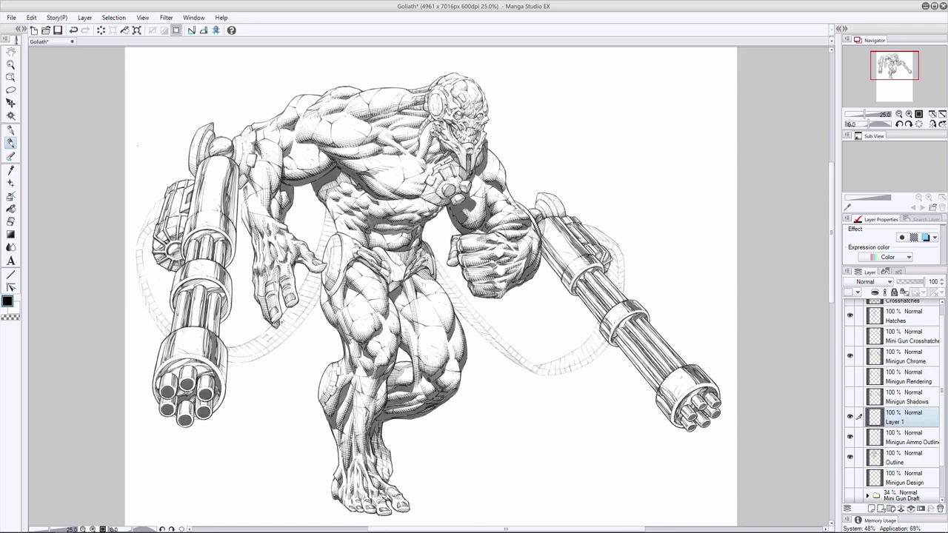
key(e)
key(p)
key(e)
key(p)
key(ctrl+z)
mouse_move(243, 347)
mouse_down()
mouse_move(254, 359)
mouse_move(233, 364)
mouse_up()
key(ctrl+z)
key(ctrl+z)
drag(137, 244, 145, 243)
Draw the cartridge divisions along the fist-side belt, replacing uneven strokes
drag(591, 233, 599, 231)
key(ctrl+z)
key(ctrl+z)
key(ctrl+y)
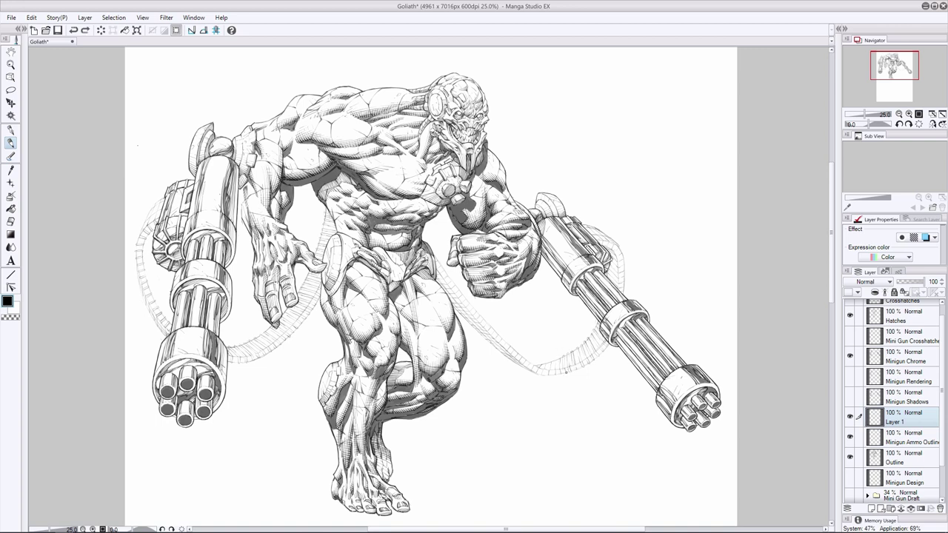
key(ctrl+z)
drag(549, 362, 549, 369)
key(ctrl+z)
Set up Ammo Shadows and Ammo Line Weights layers above the ammo outlines and show the outline sketch in blue
key(e)
click(10, 143)
click(906, 437)
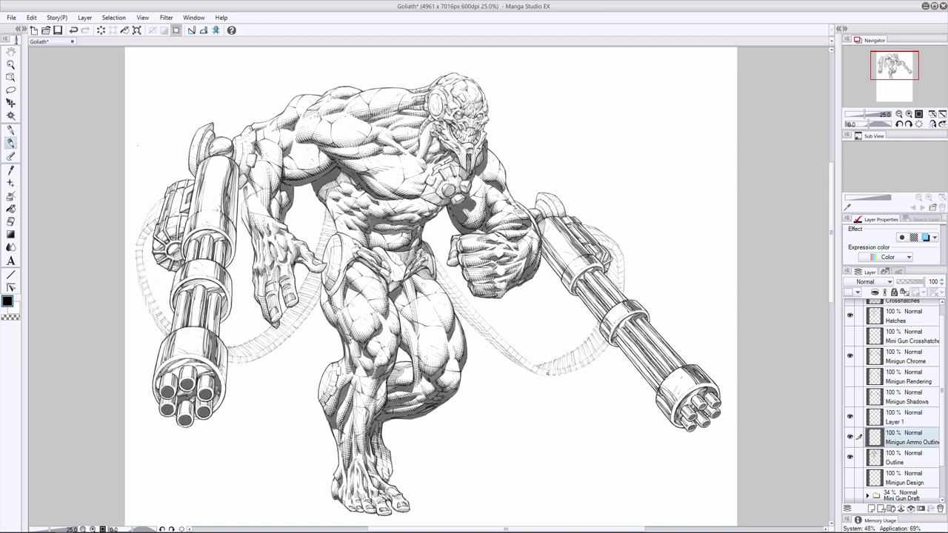
click(908, 416)
key(ctrl+z)
key(ctrl+y)
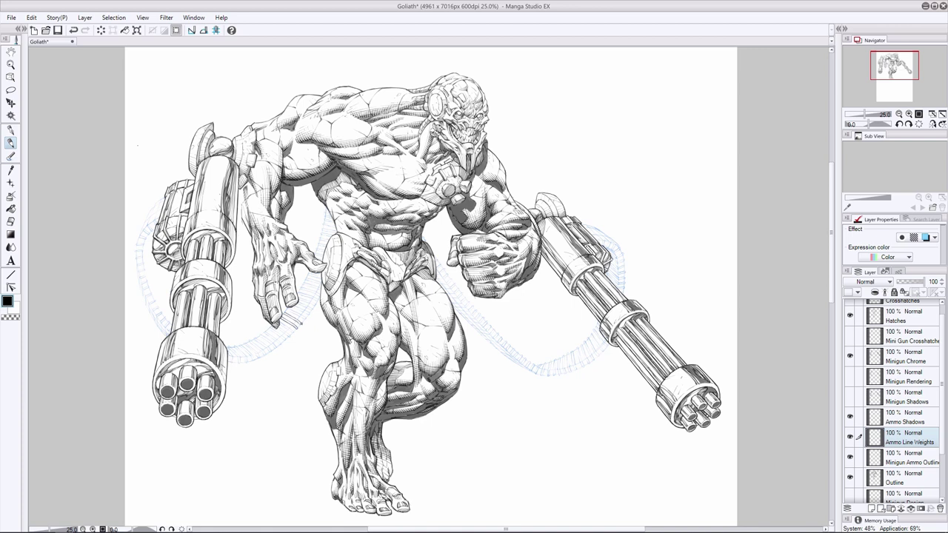
Ink the cartridge lines of the belt beside the open hand, working upward to the thumb on Ammo Line Weights
key(e)
key(p)
key(ctrl+z)
drag(295, 313, 302, 325)
key(ctrl+z)
mouse_move(298, 298)
mouse_down()
mouse_move(310, 303)
mouse_move(312, 294)
mouse_up()
drag(299, 293, 312, 289)
drag(301, 286, 320, 274)
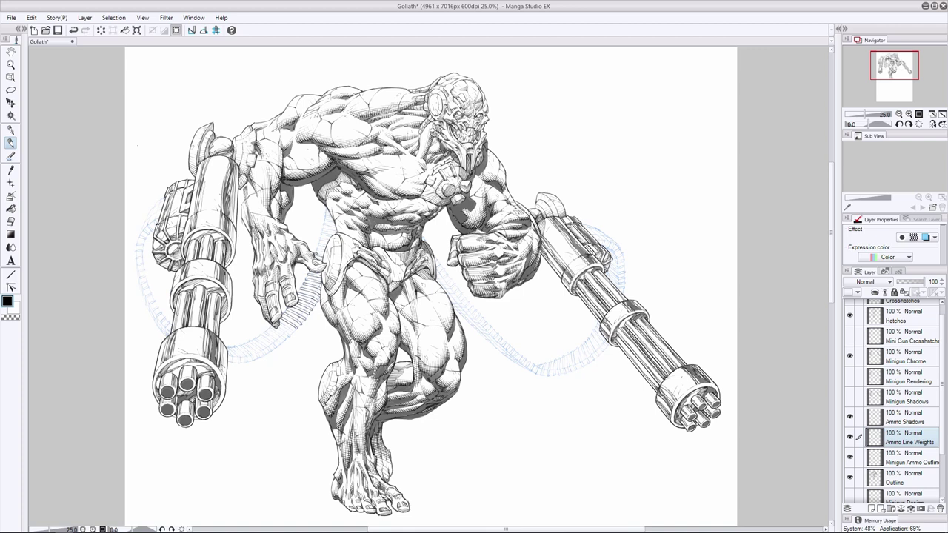
Ink the cartridge lines of the belt section between the open hand's thumb and the waist
mouse_move(314, 257)
mouse_down()
mouse_move(319, 227)
mouse_move(332, 215)
mouse_up()
key(ctrl+z)
click(73, 30)
key(ctrl+z)
Ink the cartridge tips and lines along the belt curve below the open hand's fingers
drag(280, 332, 321, 301)
key(ctrl+z)
key(ctrl+z)
key(ctrl+z)
drag(270, 329, 280, 343)
key(ctrl+z)
key(ctrl+z)
key(ctrl+z)
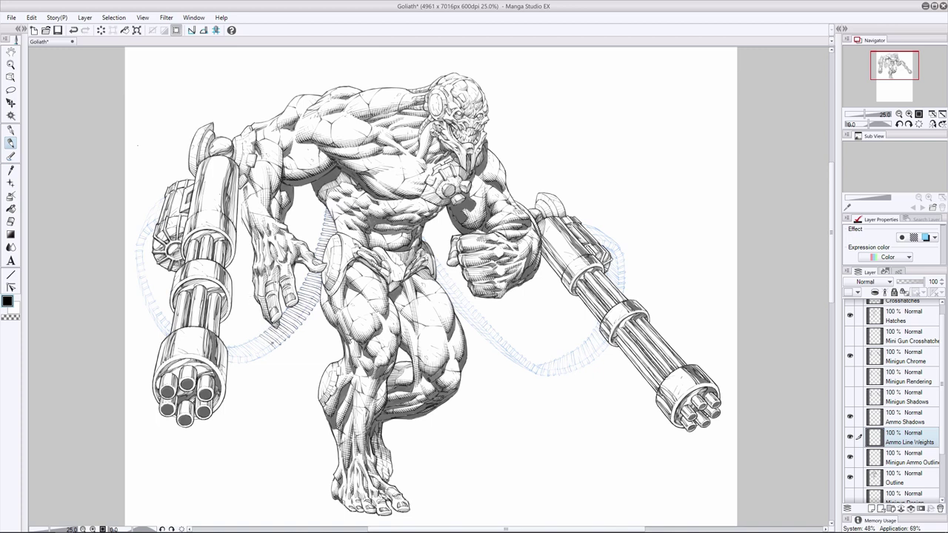
Ink the remaining cartridges of the lower belt up to the open-hand minigun's barrels
key(e)
key(p)
mouse_move(254, 338)
mouse_down()
mouse_move(262, 353)
mouse_move(251, 348)
mouse_move(253, 358)
mouse_move(232, 363)
mouse_up()
key(ctrl+z)
key(ctrl+z)
key(e)
key(p)
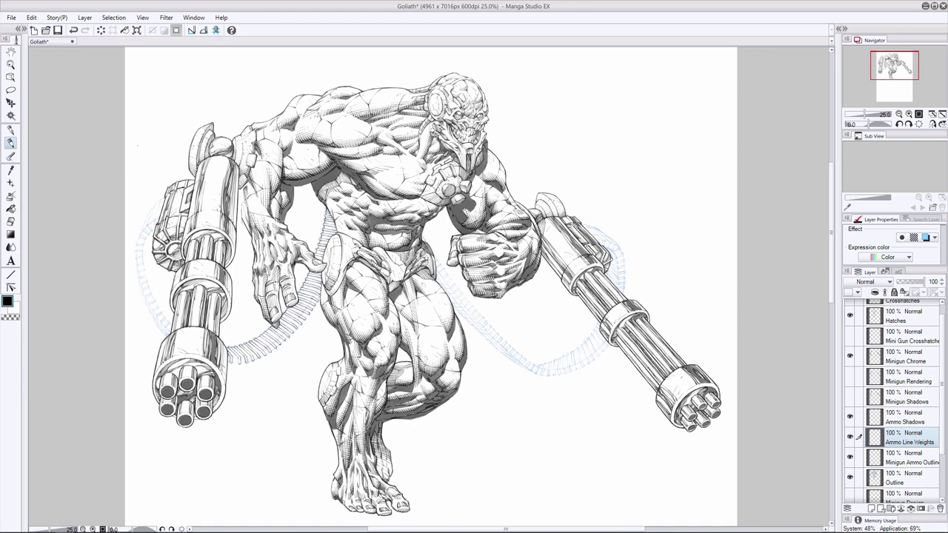
Clean up the inked lower belt beneath the open hand and add the cartridges' connecting detail lines
click(10, 221)
mouse_move(243, 359)
mouse_down()
mouse_move(254, 366)
mouse_move(244, 364)
mouse_up()
click(10, 143)
key(e)
key(p)
key(ctrl+z)
key(ctrl+y)
key(ctrl+z)
key(ctrl+z)
key(ctrl+y)
key(ctrl+y)
key(ctrl+z)
key(ctrl+y)
key(ctrl+z)
key(ctrl+y)
Ink the cartridge lines around the outer belt loop beside the open-hand minigun, correcting faulty strokes
mouse_move(155, 314)
mouse_down()
mouse_move(157, 285)
mouse_move(146, 306)
mouse_move(145, 225)
mouse_move(144, 293)
mouse_move(146, 219)
mouse_up()
key(ctrl+z)
key(ctrl+z)
key(ctrl+z)
key(ctrl+z)
key(ctrl+z)
key(ctrl+z)
key(ctrl+z)
key(e)
key(p)
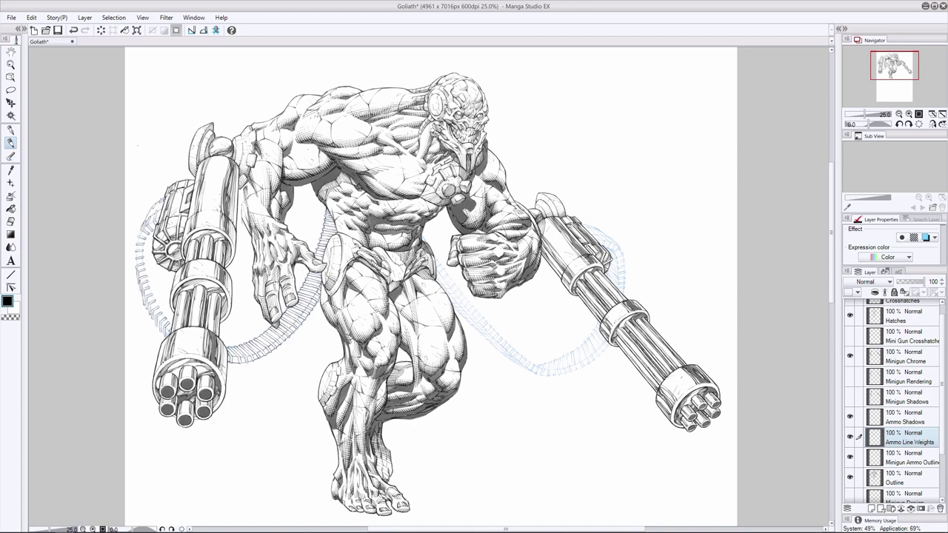
Fill in the missing cartridge edges at the top, outer side and lower end of the outer belt loop
key(ctrl+z)
drag(170, 198, 165, 207)
drag(142, 237, 137, 245)
drag(156, 323, 163, 332)
drag(156, 201, 160, 211)
Touch up the inked lower belt with the ammo outline layer hidden, and show that layer again
click(850, 457)
key(e)
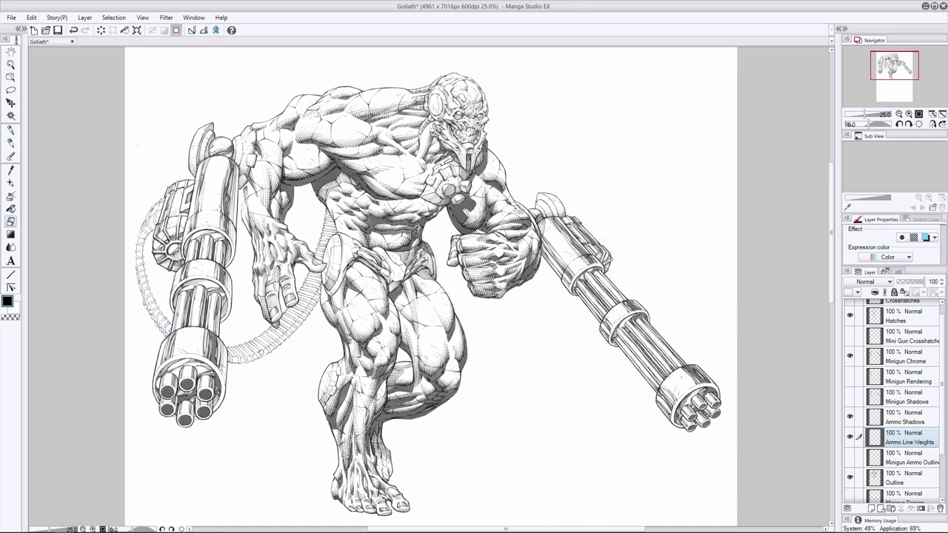
key(p)
drag(256, 353, 258, 359)
click(850, 457)
Ink the cartridge lines along the rising curve of the ammo belt below the closed-fist minigun, correcting faulty strokes
mouse_move(574, 353)
mouse_down()
mouse_move(575, 369)
mouse_move(582, 364)
mouse_up()
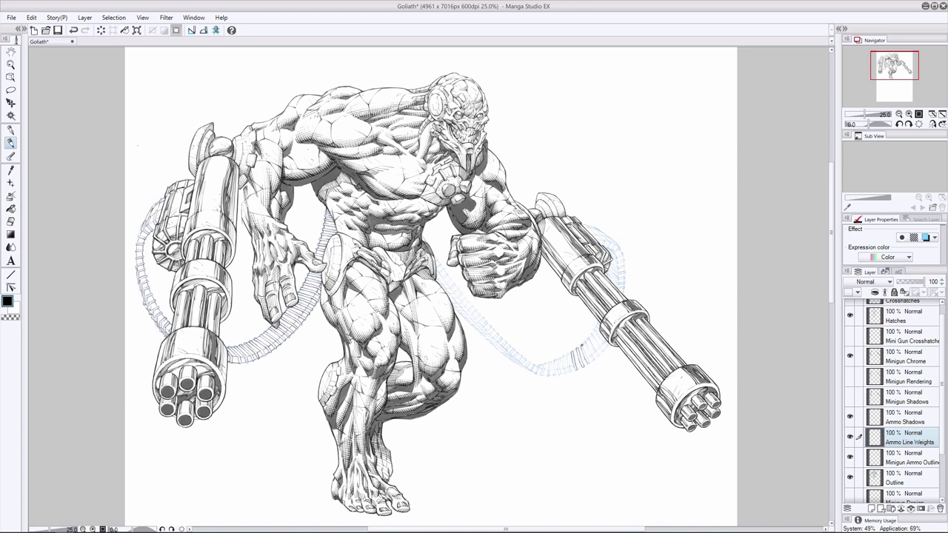
drag(584, 343, 593, 349)
mouse_move(594, 347)
mouse_down()
mouse_move(597, 358)
mouse_move(603, 342)
mouse_move(575, 369)
mouse_move(568, 359)
mouse_move(563, 371)
mouse_move(561, 359)
mouse_move(560, 372)
mouse_up()
key(e)
key(p)
key(ctrl+z)
key(ctrl+z)
key(e)
key(p)
key(ctrl+z)
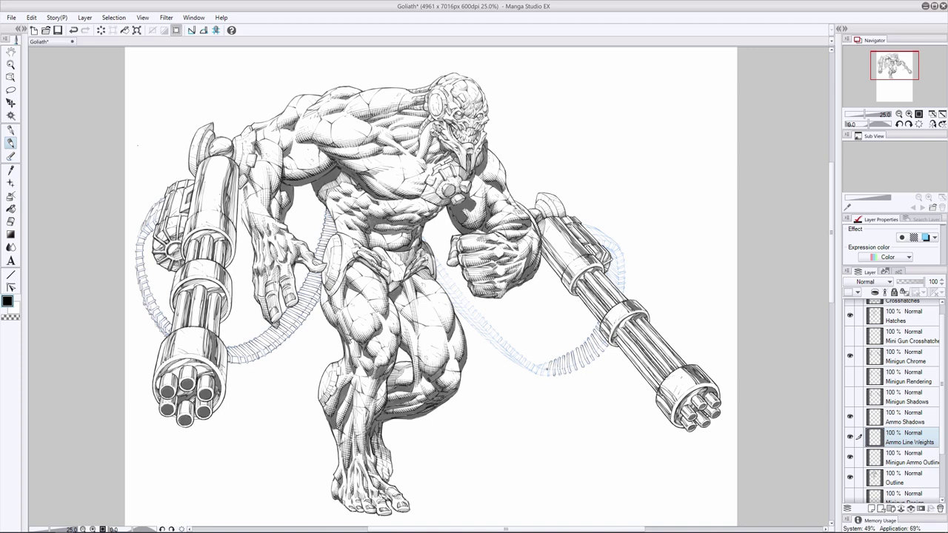
Ink the cartridges across the lowest bend of the closed-fist minigun's ammo belt and clean up their edges
drag(547, 370, 544, 370)
drag(544, 368, 541, 376)
key(e)
key(p)
drag(512, 359, 516, 361)
click(10, 221)
click(12, 144)
key(ctrl+z)
key(ctrl+y)
Ink the cartridge lines on the belt section sloping down from the hip towards the lowest bend
drag(453, 283, 446, 289)
key(ctrl+z)
key(ctrl+y)
key(ctrl+z)
key(ctrl+y)
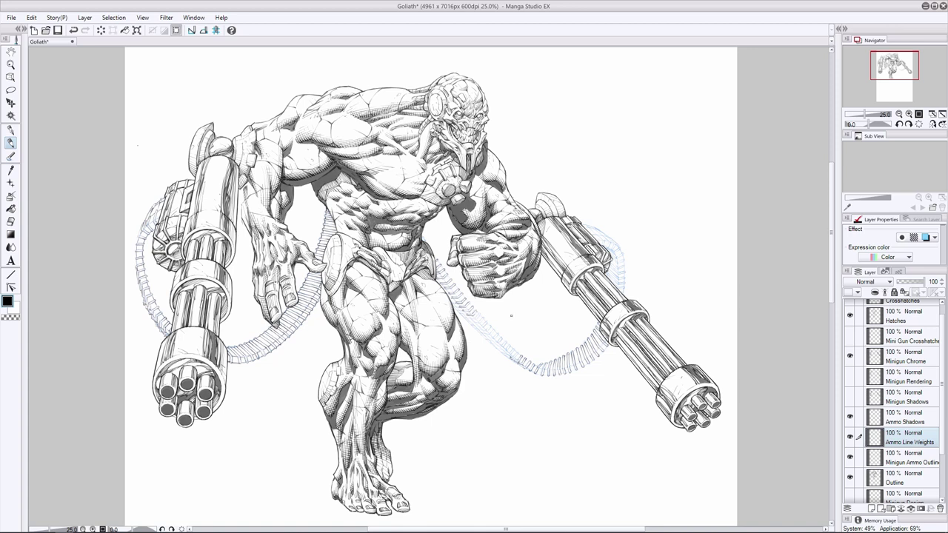
key(ctrl+z)
key(ctrl+y)
key(ctrl+z)
key(ctrl+y)
key(ctrl+z)
key(ctrl+y)
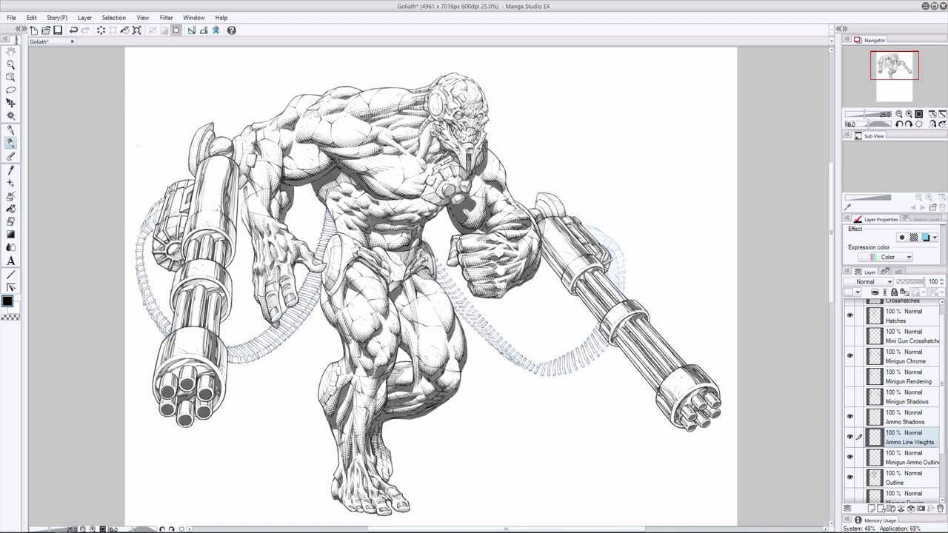
Add the connecting lines between the inked cartridges and ink the belt loop on the outer side of the closed-fist minigun
key(e)
key(p)
key(ctrl+z)
key(ctrl+y)
key(e)
key(p)
key(ctrl+z)
drag(612, 263, 621, 287)
key(ctrl+z)
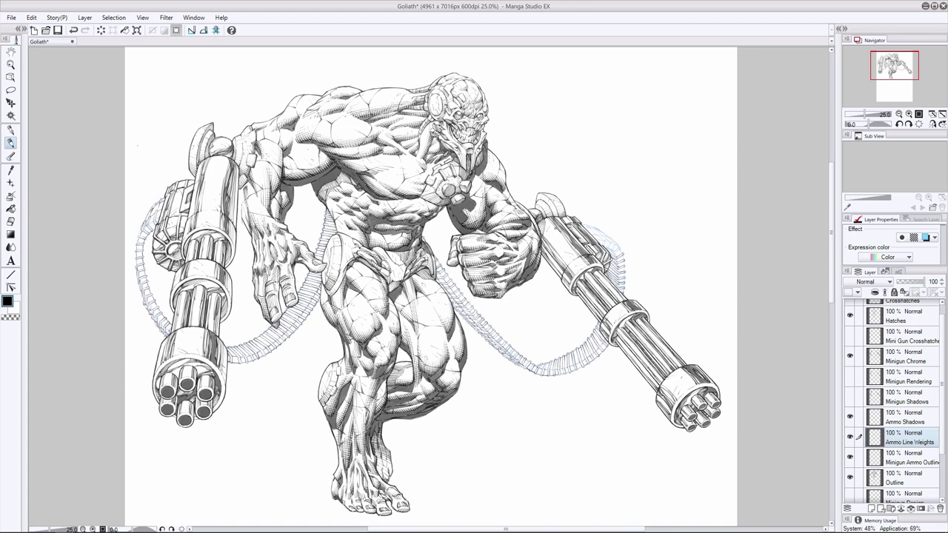
Ink the cartridges at the top of the closed-fist minigun's belt loop, where it joins the gun, and clean up the strokes
drag(611, 251, 617, 243)
key(e)
key(p)
mouse_move(611, 242)
mouse_down()
mouse_move(606, 249)
mouse_move(599, 234)
mouse_up()
key(ctrl+z)
click(10, 222)
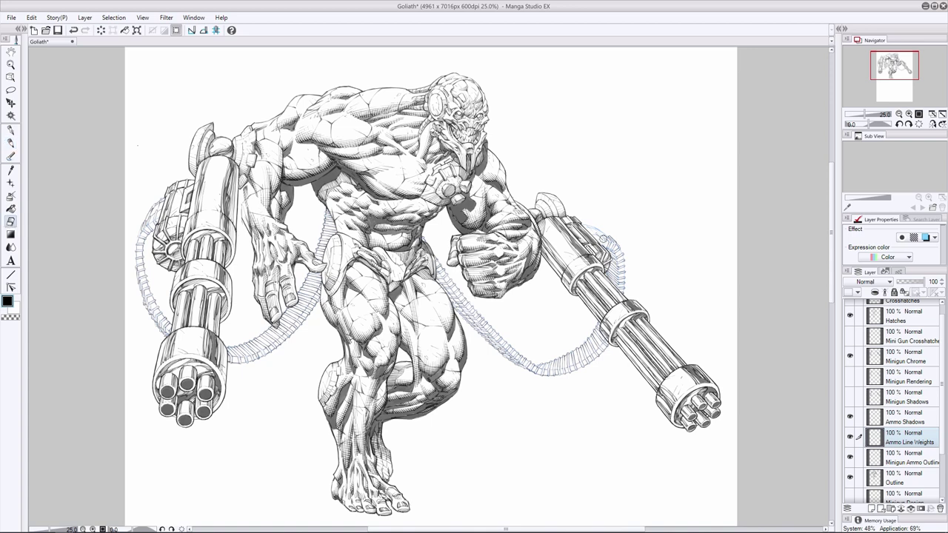
key(p)
key(e)
key(p)
key(e)
key(p)
key(ctrl+z)
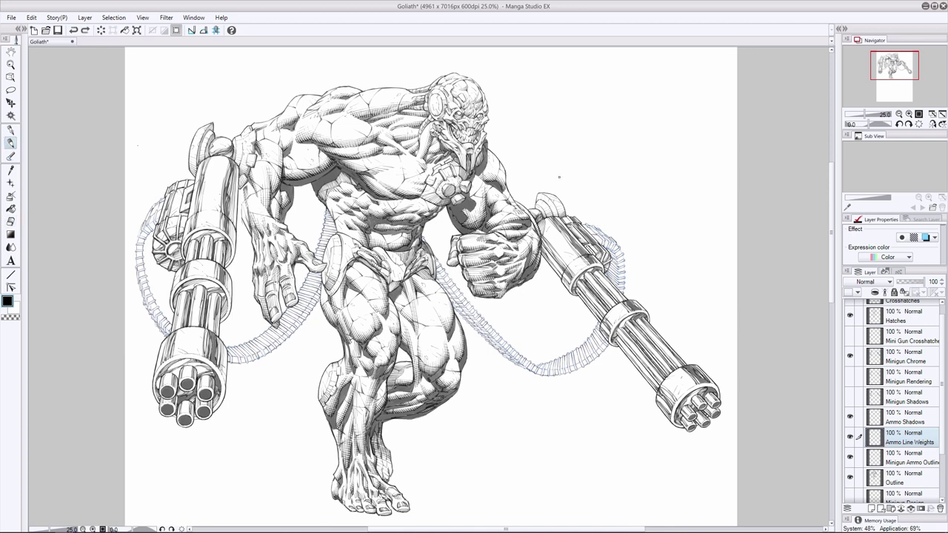
Hide the Minigun Ammo Outline layer to leave only the inked belts on show, and save the illustration
key(ctrl+y)
key(ctrl+z)
key(ctrl+y)
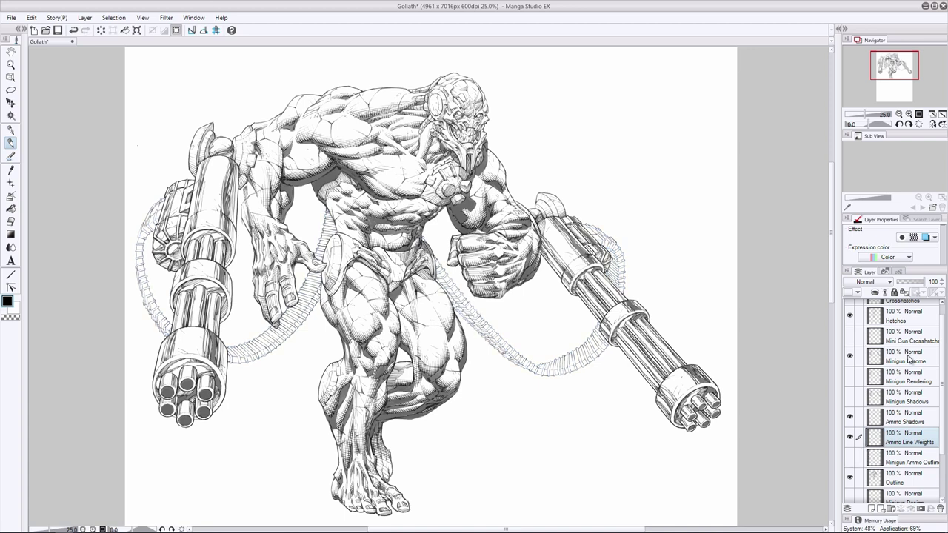
key(ctrl+s)
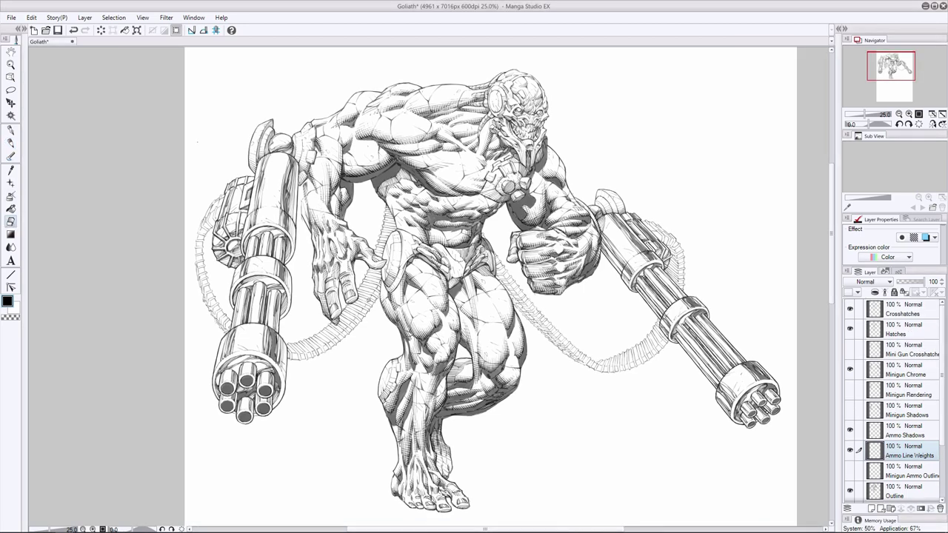
Erase stray marks and redraw small line details on the lower belt around the open hand
key(p)
key(e)
click(377, 298)
key(p)
key(e)
key(p)
key(e)
click(319, 340)
key(p)
click(10, 221)
click(377, 290)
Thicken the cartridge lines at the top of the outer belt loop beside the open-hand minigun
key(p)
key(ctrl+z)
key(ctrl+y)
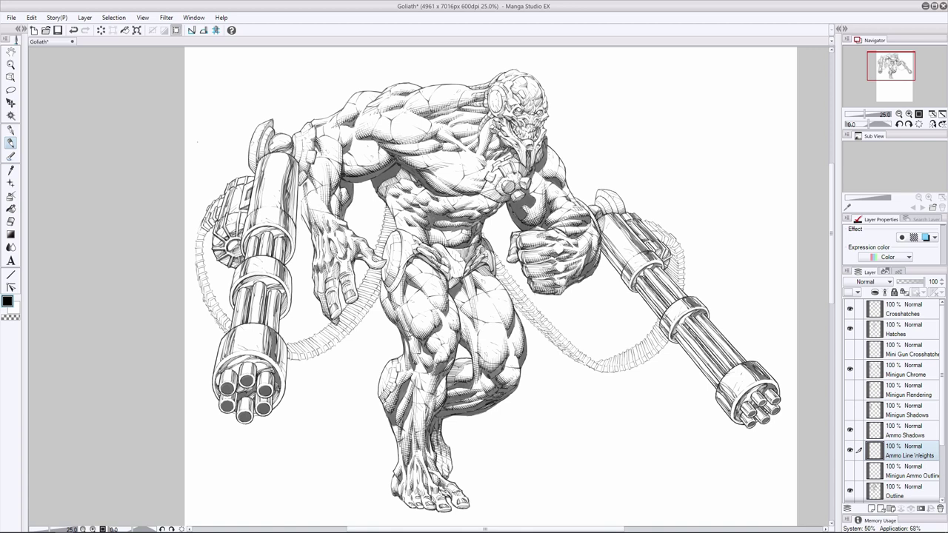
drag(202, 223, 199, 233)
click(11, 221)
click(10, 143)
click(12, 221)
click(10, 143)
key(e)
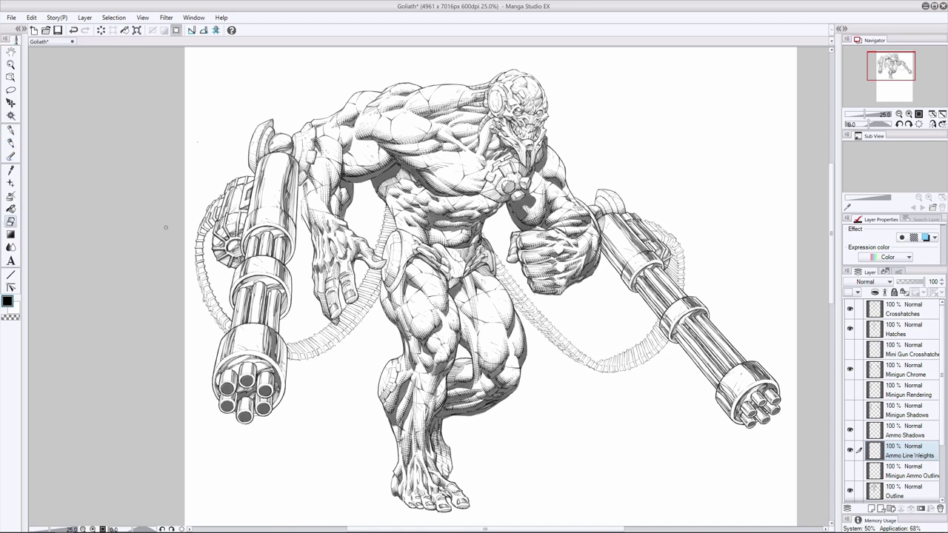
Add line weight to the cartridges down the outer side of the open-hand minigun's belt loop
key(p)
key(ctrl+z)
key(ctrl+y)
key(ctrl+z)
key(ctrl+y)
key(ctrl+z)
key(ctrl+y)
key(ctrl+z)
key(ctrl+y)
key(ctrl+z)
key(ctrl+y)
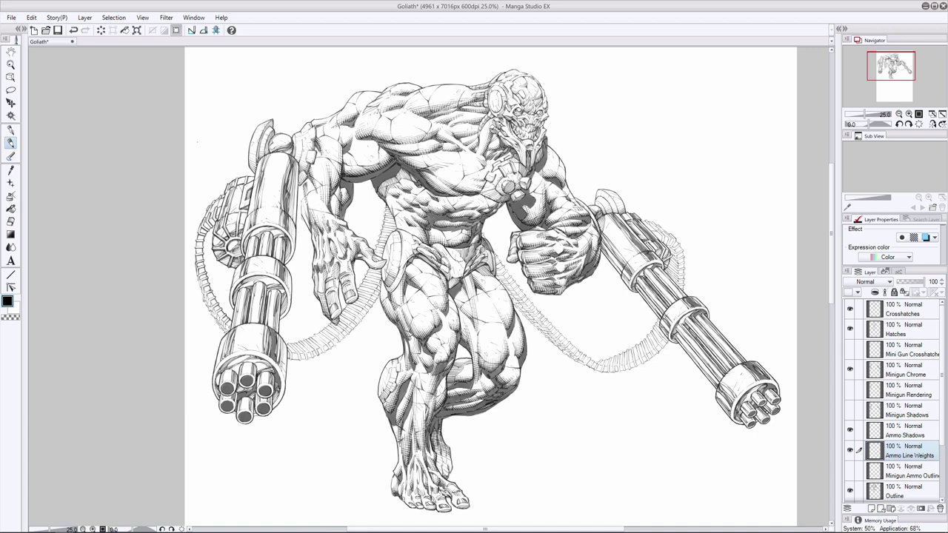
Add line weight to the cartridges on the lower part of the outer loop, redoing strokes that miss
key(e)
key(p)
key(e)
key(p)
drag(204, 294, 206, 302)
key(ctrl+z)
key(e)
key(p)
drag(201, 294, 204, 302)
key(ctrl+z)
key(ctrl+y)
key(ctrl+z)
key(ctrl+y)
key(e)
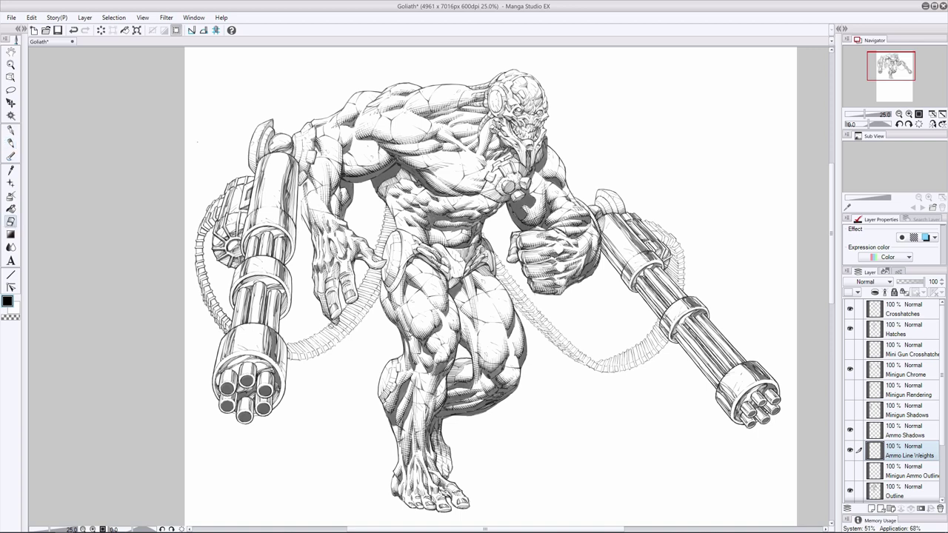
Finish weighting the outer loop's lower end and clean up the lower belt where it meets the minigun's muzzle
key(p)
key(ctrl+z)
key(ctrl+y)
key(e)
click(12, 144)
key(e)
key(e)
drag(307, 359, 292, 353)
key(e)
click(11, 144)
key(e)
Thicken the cartridge lines at the upper end of the lower belt, where it emerges beside the waist
key(p)
key(e)
key(p)
key(e)
key(p)
key(ctrl+z)
key(ctrl+z)
key(ctrl+y)
key(e)
key(p)
drag(385, 226, 395, 223)
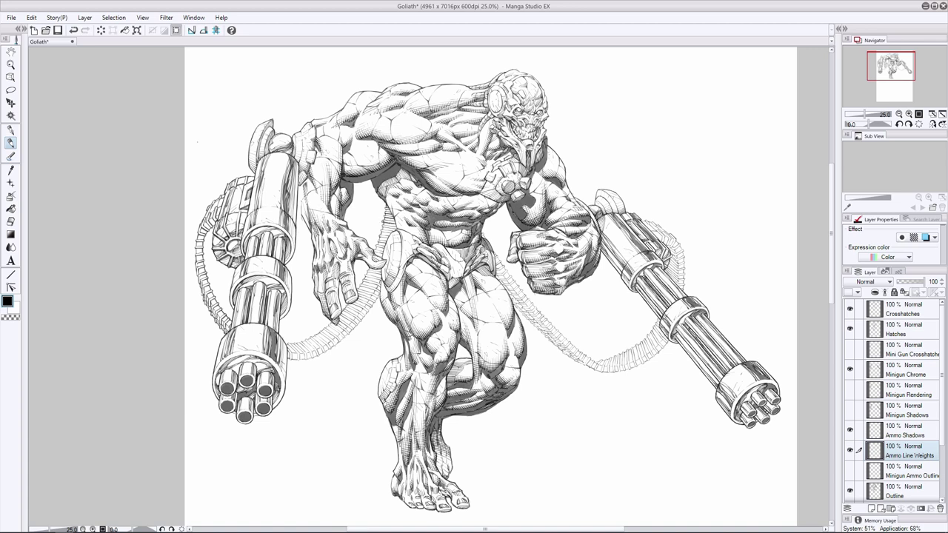
Continue adding line weight to the cartridges beside the waist down towards the open hand's thumb, correcting faulty strokes
key(e)
key(ctrl+z)
key(ctrl+y)
key(p)
key(ctrl+z)
key(ctrl+y)
key(e)
key(p)
key(e)
key(p)
key(ctrl+z)
Thicken the cartridge lines on the belt section between the open hand's thumb and the thigh
drag(374, 254, 382, 249)
mouse_move(368, 271)
mouse_down()
mouse_move(381, 274)
mouse_move(379, 285)
mouse_up()
key(e)
key(p)
drag(369, 284, 375, 289)
drag(363, 287, 373, 297)
drag(371, 294, 377, 299)
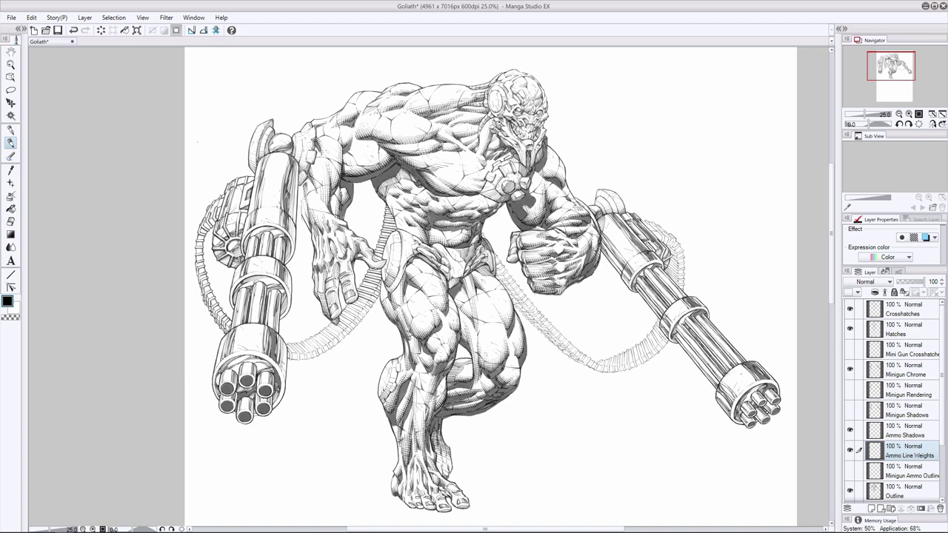
drag(358, 291, 370, 298)
Add line weight to the cartridges curving beneath the open hand's fingers and trim faulty strokes
click(10, 221)
key(p)
drag(356, 306, 368, 313)
drag(348, 306, 358, 313)
drag(348, 307, 365, 316)
click(10, 221)
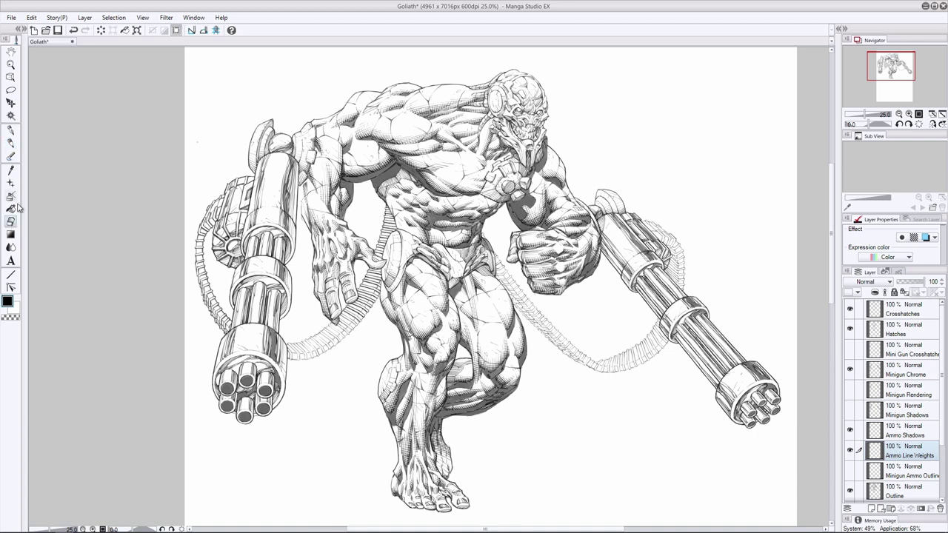
click(10, 143)
drag(343, 308, 355, 316)
drag(347, 312, 359, 319)
key(ctrl+z)
Thicken and tidy the cartridge lines on the lower belt just below the open hand's fingertips
key(e)
click(11, 145)
mouse_move(343, 316)
mouse_down()
mouse_move(358, 327)
mouse_move(355, 316)
mouse_move(347, 334)
mouse_move(337, 332)
mouse_up()
click(10, 222)
click(11, 143)
drag(331, 328, 337, 335)
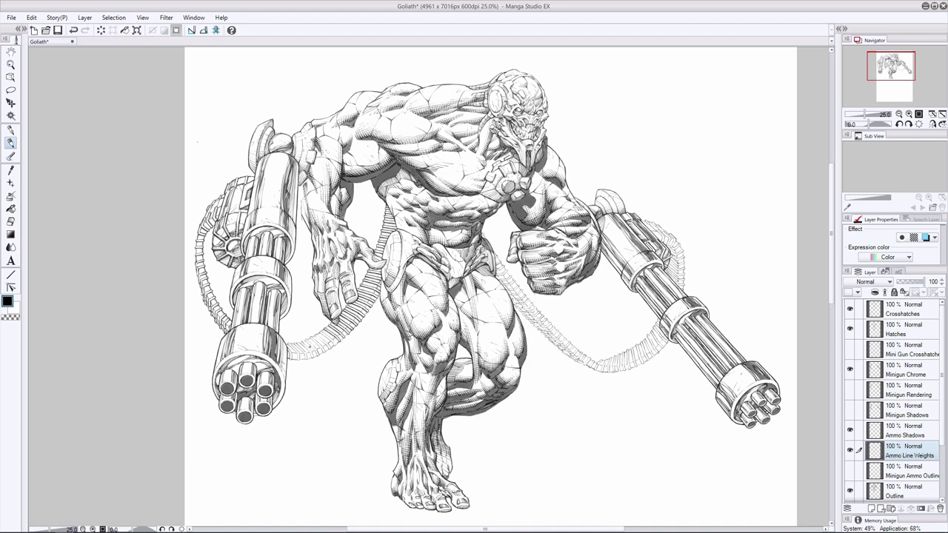
Thicken the cartridge lines on the lower belt below the open hand's fingertips, working towards the minigun's muzzle and correcting faulty strokes
key(e)
key(p)
drag(318, 331, 330, 341)
drag(319, 331, 335, 345)
drag(329, 273, 335, 281)
key(ctrl+z)
key(ctrl+y)
drag(313, 335, 326, 346)
key(e)
key(p)
drag(311, 339, 319, 347)
drag(314, 338, 320, 357)
key(ctrl+z)
key(e)
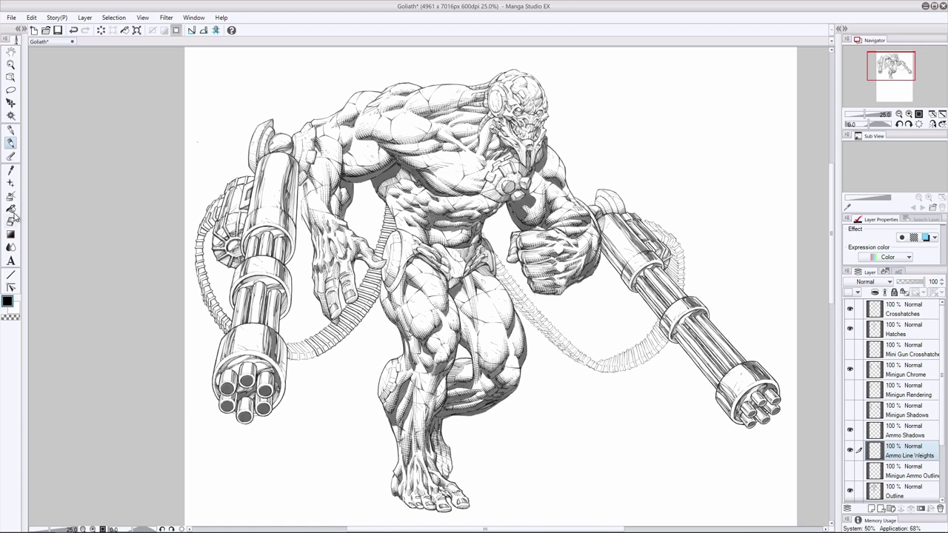
Add line weight to the upper parts of the last cartridges beside the minigun's muzzle housing
key(p)
key(e)
key(p)
key(ctrl+z)
key(ctrl+y)
key(ctrl+z)
drag(293, 344, 302, 351)
key(ctrl+z)
key(ctrl+y)
key(e)
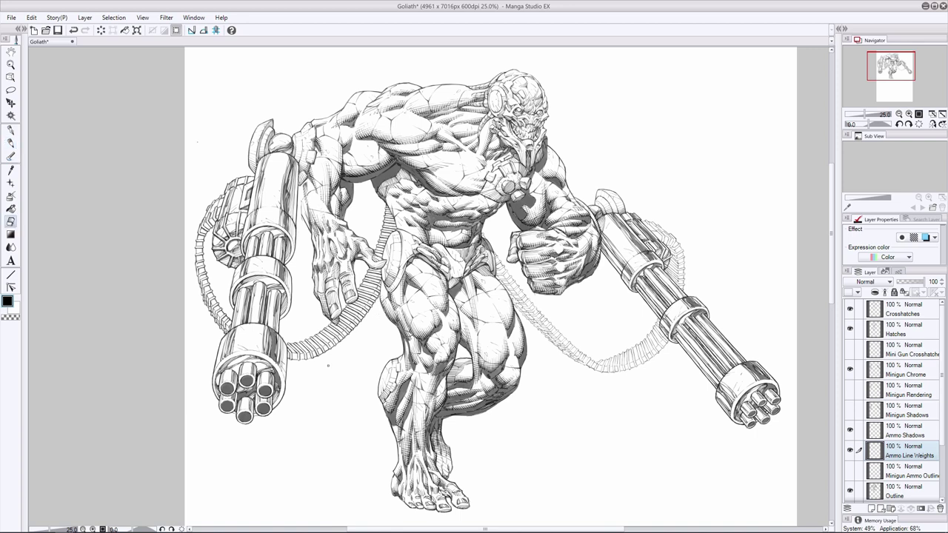
Thicken the lower ends of the last cartridges beside the muzzle housing and trim faulty strokes
key(p)
key(e)
key(p)
key(e)
key(p)
key(e)
key(p)
key(ctrl+z)
drag(296, 353, 299, 360)
key(e)
key(p)
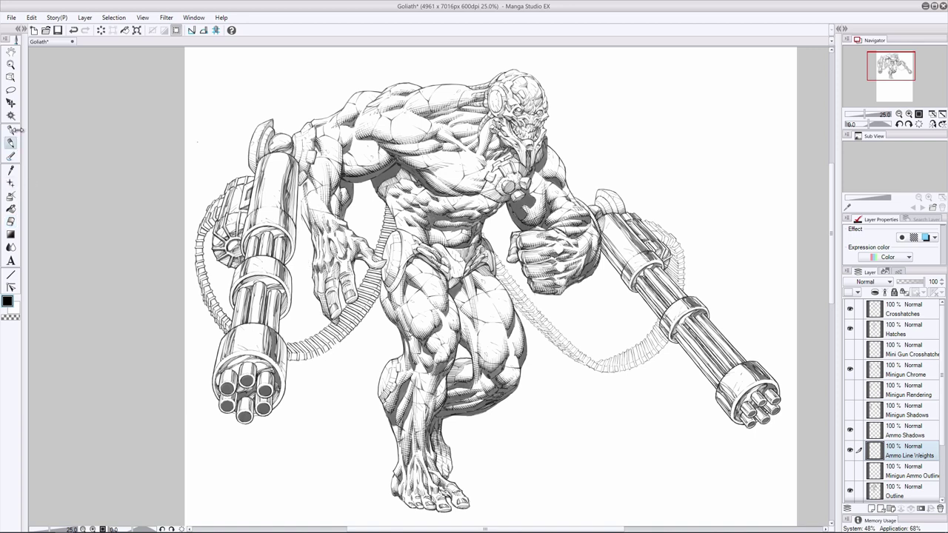
Refine the line weights on the belt's end next to the muzzle housing, alternating inking and erasing
key(ctrl+z)
key(ctrl+y)
key(e)
key(p)
key(e)
key(p)
key(ctrl+z)
key(ctrl+y)
key(e)
click(10, 142)
key(ctrl+z)
key(ctrl+y)
key(e)
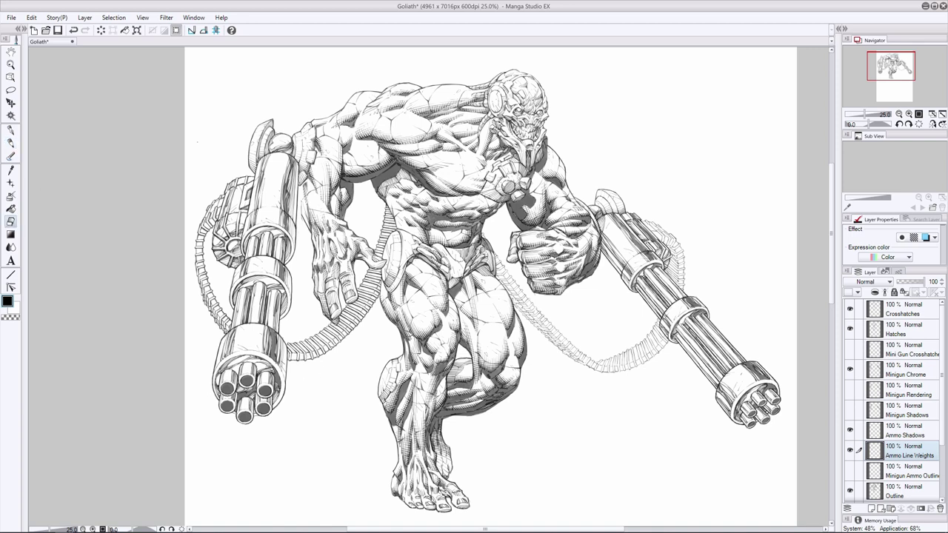
Compare the latest strokes with their previous state and clean up the belt's lower edge from below the fingertips to the muzzle housing
key(ctrl+z)
key(p)
key(ctrl+y)
key(ctrl+z)
key(ctrl+y)
key(ctrl+z)
key(ctrl+y)
key(ctrl+z)
key(ctrl+y)
key(e)
key(p)
key(e)
drag(332, 351, 289, 364)
click(10, 144)
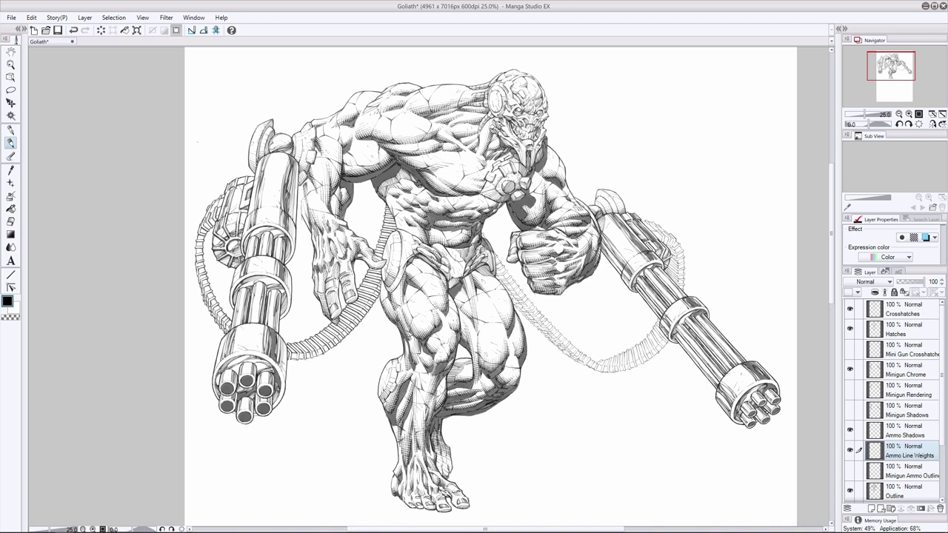
Build up and trim the cartridge lines along the lower belt between the open hand and the muzzle housing
key(ctrl+z)
key(ctrl+y)
key(e)
key(p)
key(ctrl+z)
key(ctrl+y)
key(e)
key(p)
key(ctrl+z)
key(ctrl+y)
key(e)
key(p)
key(e)
key(p)
key(e)
key(p)
key(e)
key(p)
key(e)
key(p)
Try a stroke along the muzzle housing's edge where the lower belt meets it, and undo it
key(p)
key(ctrl+z)
key(ctrl+y)
key(ctrl+z)
key(ctrl+y)
drag(278, 336, 287, 377)
key(ctrl+z)
key(e)
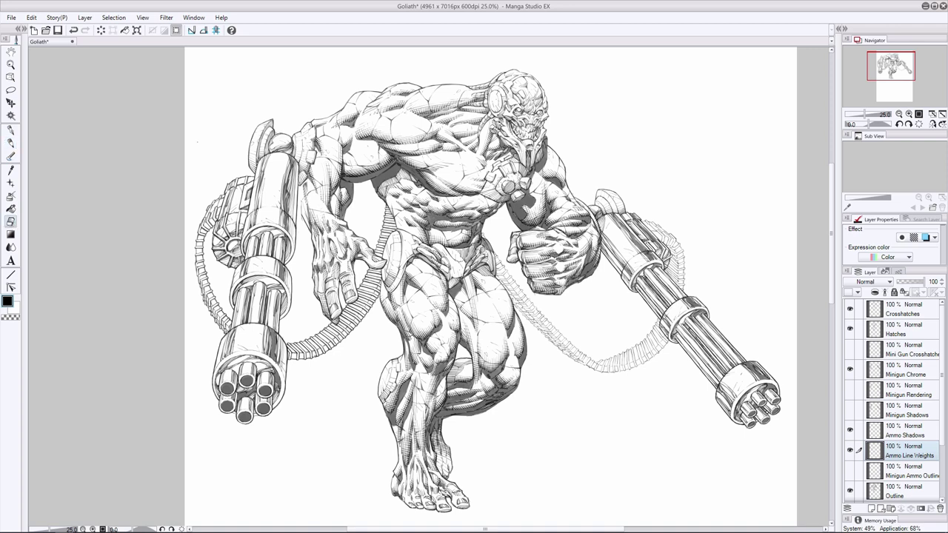
Finish tidying the cartridge line weights on the lower belt beside the muzzle housing and save the illustration
key(p)
key(e)
key(p)
key(e)
key(p)
key(e)
key(p)
key(e)
key(p)
key(e)
key(p)
key(p)
key(ctrl+y)
key(ctrl+z)
key(ctrl+y)
key(e)
click(10, 143)
key(ctrl+s)
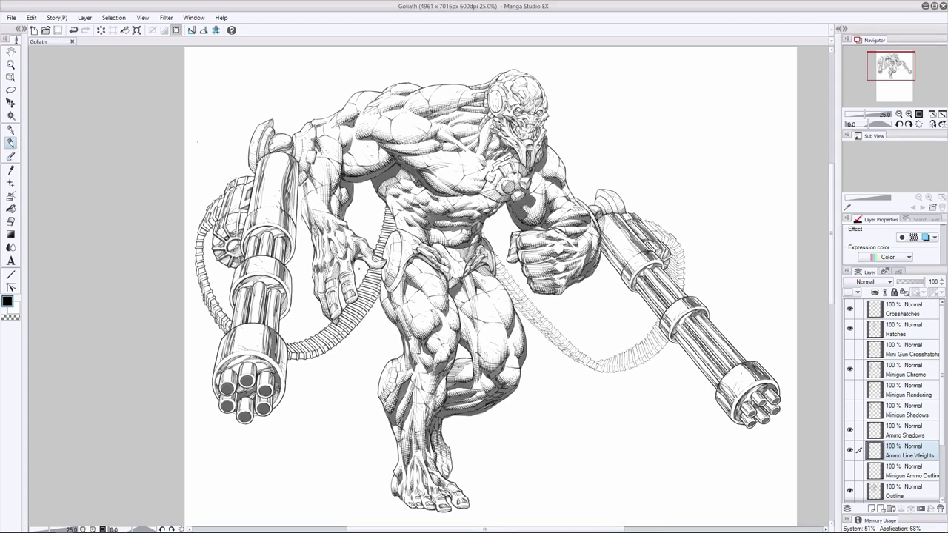
Strengthen the cartridge lines on the belt section between the open hand's thumb and the thigh, trimming excess ink
drag(370, 267, 356, 293)
key(e)
key(p)
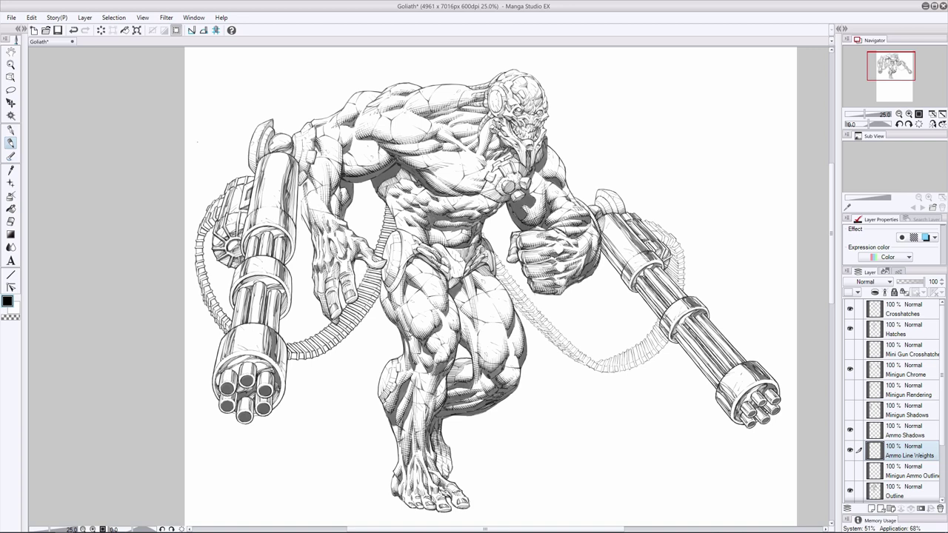
key(e)
key(p)
key(e)
key(p)
key(e)
key(p)
key(e)
key(p)
key(ctrl+z)
key(ctrl+y)
key(e)
key(ctrl+z)
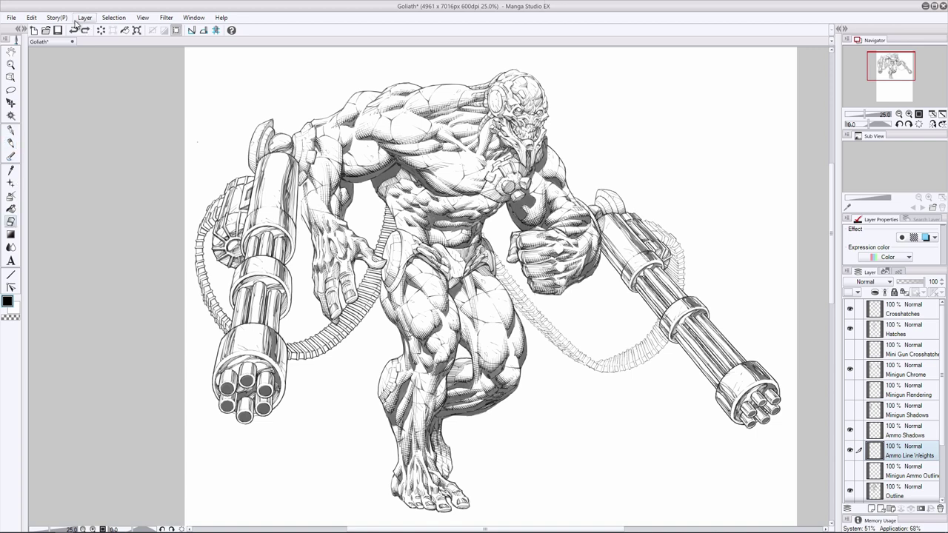
key(ctrl+y)
click(12, 145)
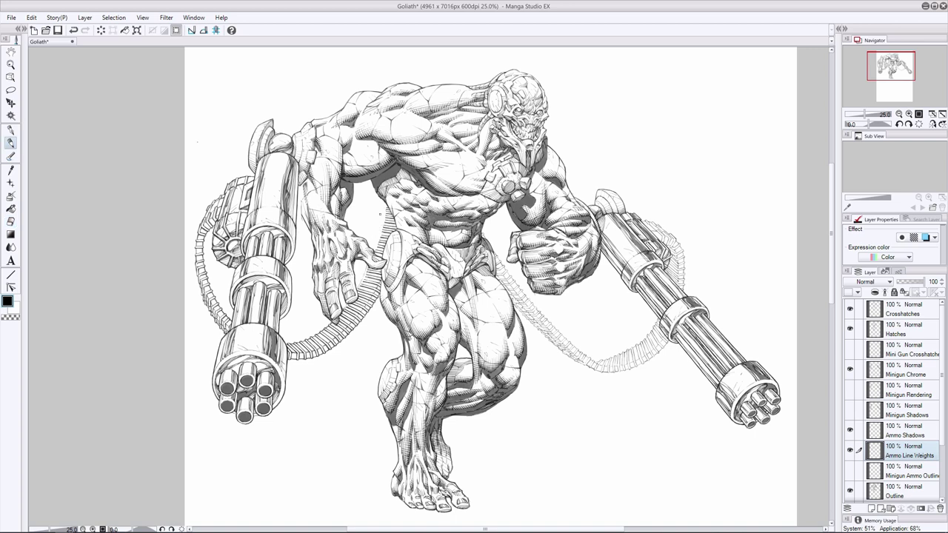
Add line weight to the cartridges on the upper belt beside the waist and erase overshooting strokes
click(11, 222)
click(11, 144)
key(ctrl+z)
key(ctrl+y)
key(e)
key(p)
drag(377, 230, 389, 222)
key(e)
key(p)
click(9, 221)
click(10, 143)
key(e)
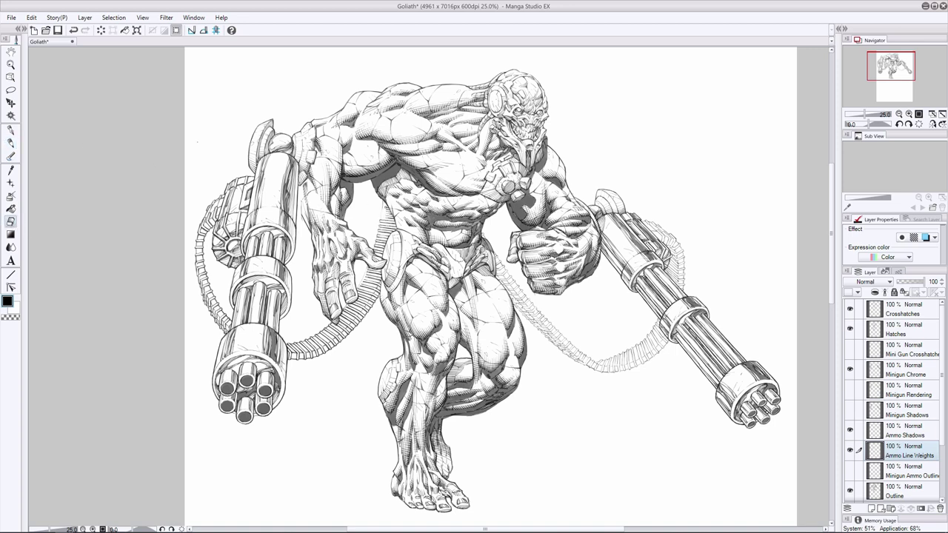
Rework the cartridge lines on the upper belt beside the waist and by the open hand, erasing excess ink
key(p)
drag(381, 213, 389, 208)
key(ctrl+z)
key(ctrl+y)
key(ctrl+z)
key(e)
click(359, 287)
key(p)
key(e)
key(p)
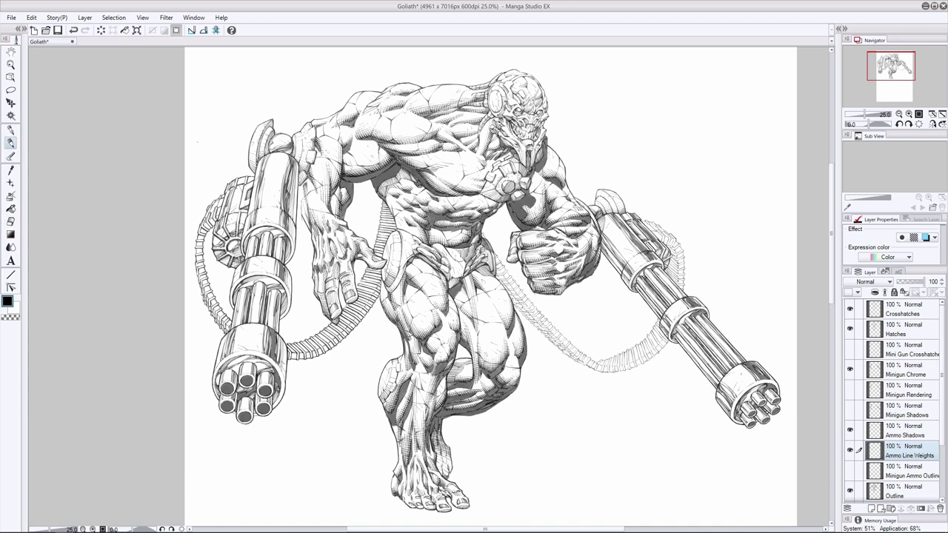
Darken the cartridge edges on the upper belt from the waist down to the open hand's thumb, trimming overshoots
key(e)
key(p)
key(e)
key(p)
key(e)
key(p)
key(e)
key(ctrl+z)
key(ctrl+y)
key(p)
drag(380, 222, 392, 224)
key(ctrl+z)
drag(362, 282, 376, 289)
key(e)
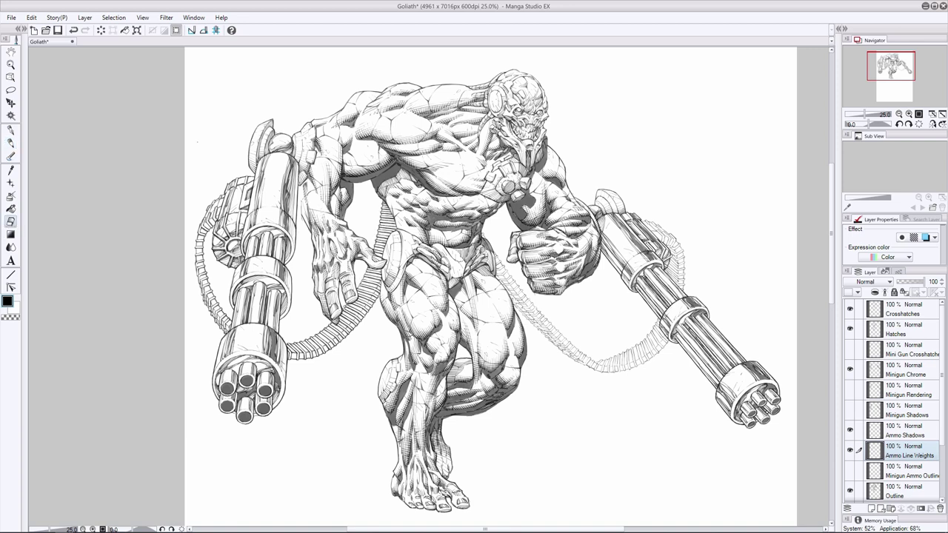
Add line weight to the fist-side minigun's belt cartridges from the hip down along the upper thigh
key(p)
key(e)
key(p)
key(e)
key(p)
mouse_move(497, 276)
mouse_down()
mouse_move(506, 272)
mouse_move(511, 288)
mouse_up()
key(ctrl+z)
key(ctrl+y)
drag(513, 291, 530, 305)
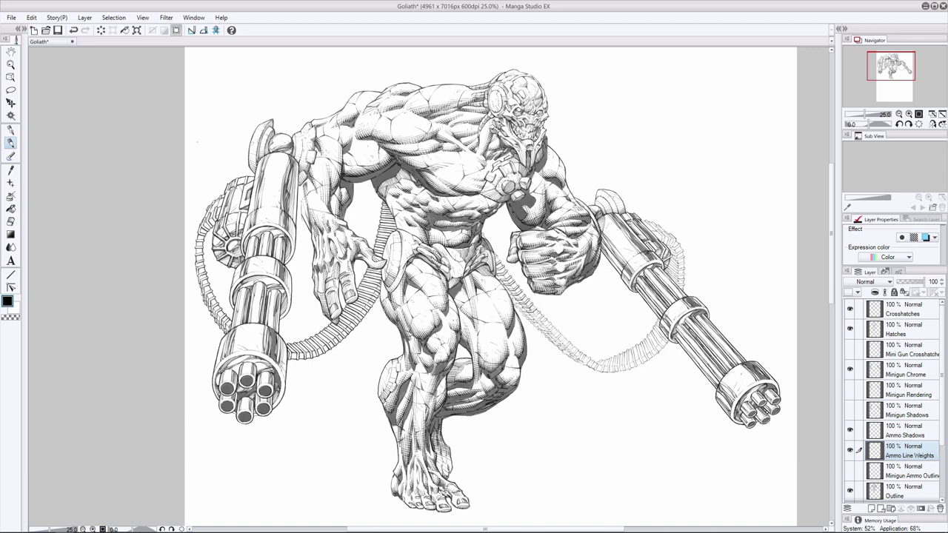
key(ctrl+z)
key(ctrl+y)
Extend the cartridge line weights past the thigh toward the low point of the fist-side belt, cleaning the strokes
drag(530, 310, 538, 315)
key(ctrl+z)
key(ctrl+y)
key(e)
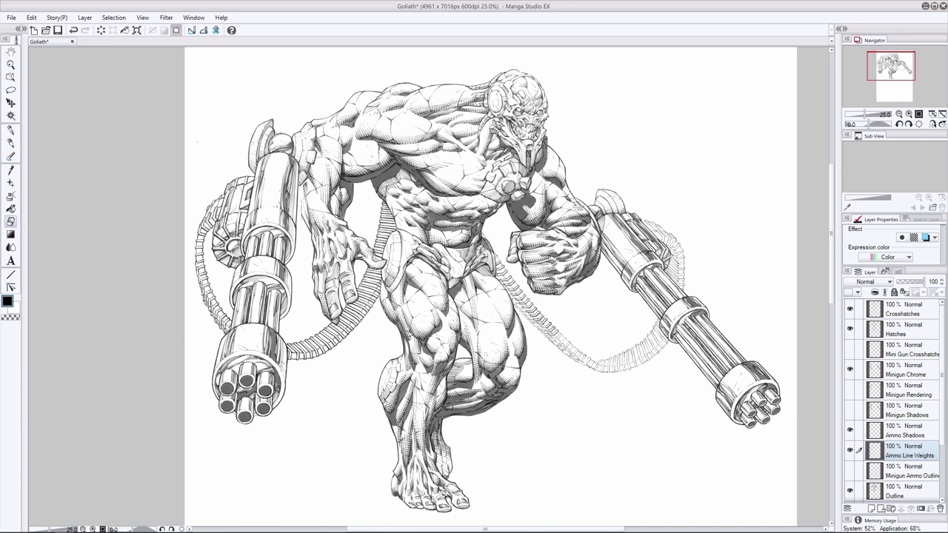
key(p)
key(ctrl+z)
key(ctrl+y)
key(e)
key(p)
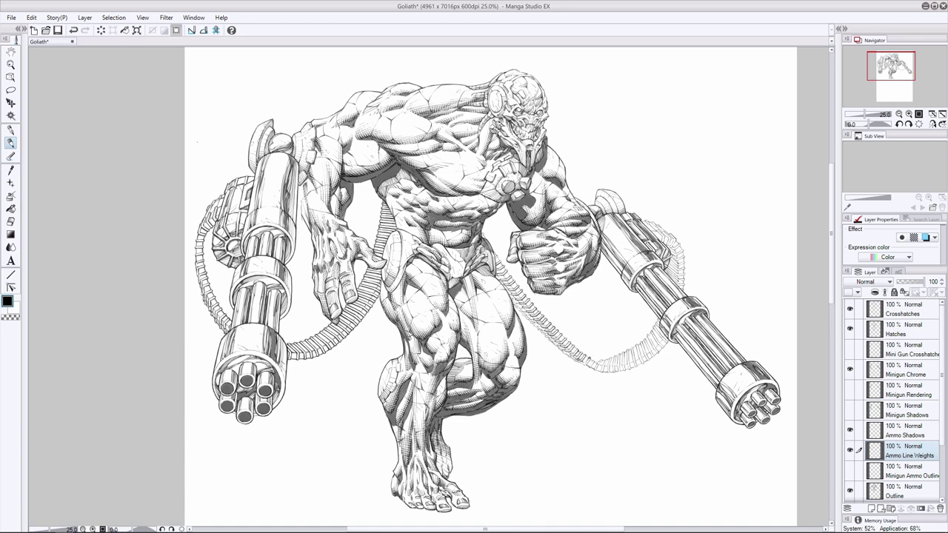
Thicken the cartridge lines from the fist-side belt's low point up to where it meets the minigun barrels
key(e)
key(p)
key(e)
key(p)
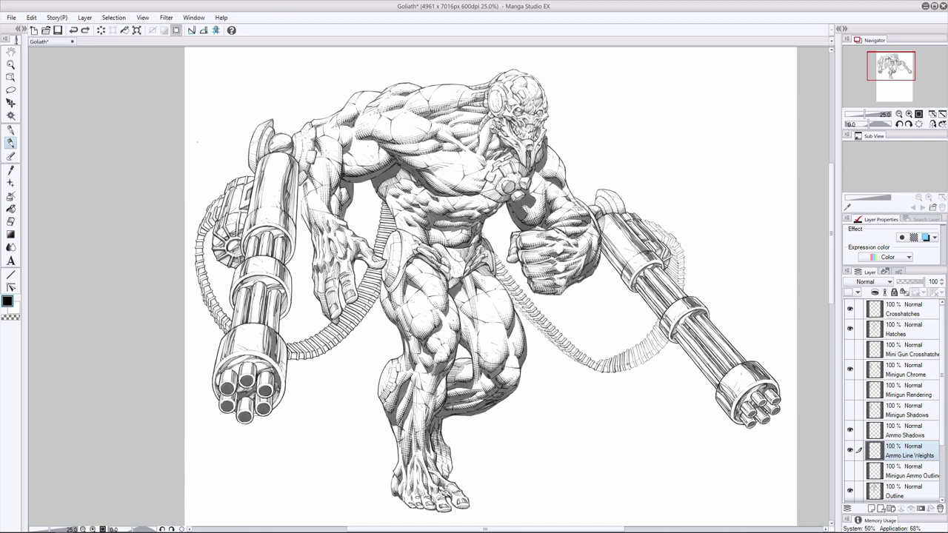
drag(632, 348, 639, 357)
key(e)
key(p)
key(ctrl+z)
key(ctrl+y)
drag(655, 330, 662, 339)
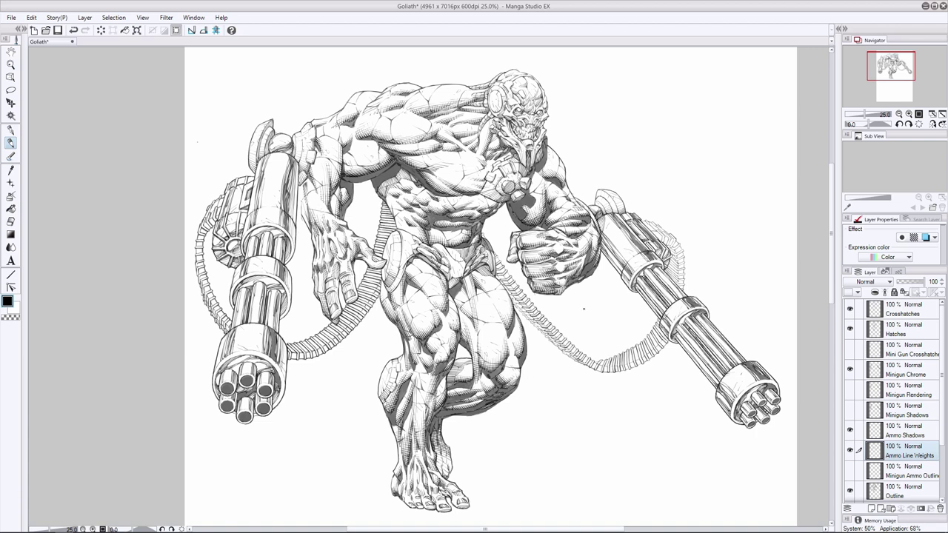
Strengthen and tidy individual cartridges on the rising part of the fist-side belt, erasing excess ink
key(e)
key(p)
key(e)
key(p)
drag(620, 355, 625, 370)
drag(649, 338, 655, 349)
key(e)
key(p)
key(e)
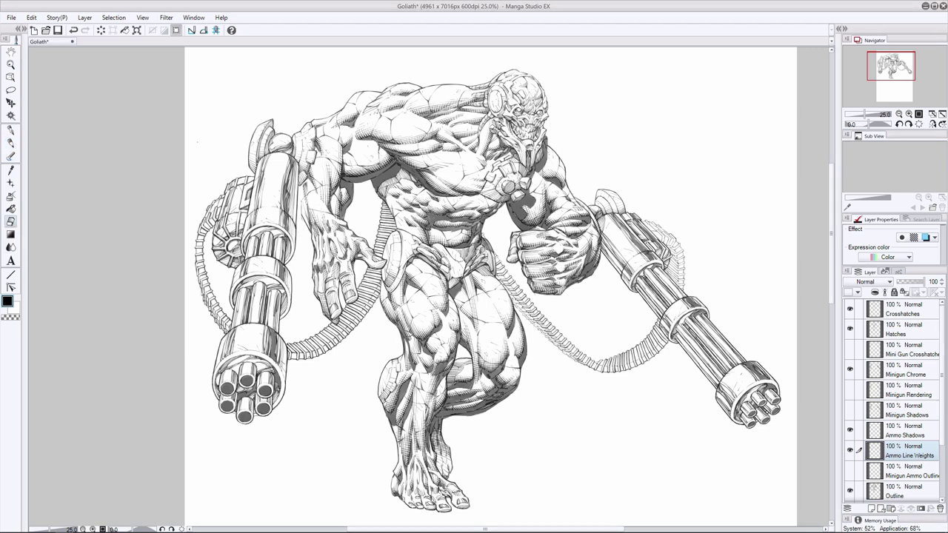
Add line weight to the cartridges on the belt loop behind the fist-side minigun, from the barrels up to its housing
key(p)
drag(664, 271, 674, 278)
key(ctrl+z)
key(ctrl+y)
key(ctrl+z)
key(ctrl+y)
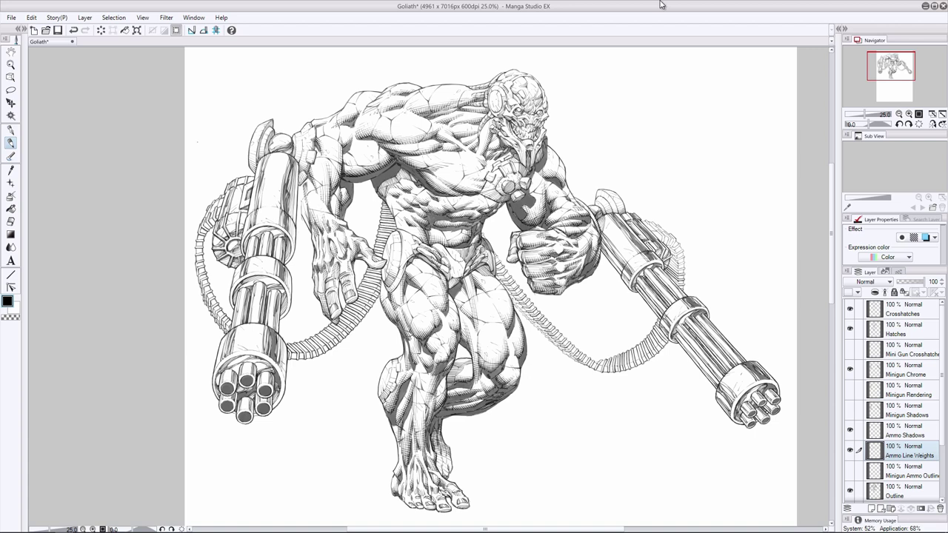
key(ctrl+z)
key(ctrl+y)
key(ctrl+z)
key(ctrl+y)
key(ctrl+z)
key(ctrl+y)
drag(662, 238, 665, 231)
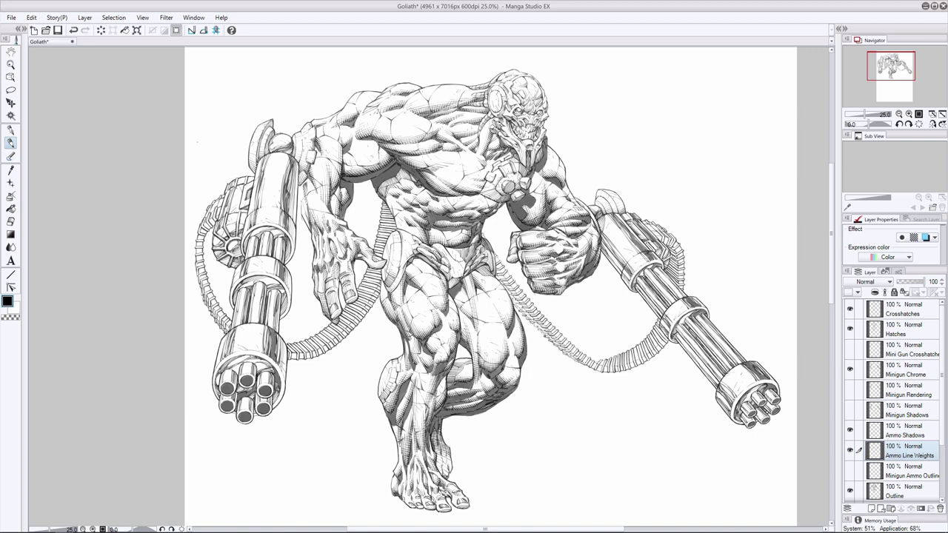
Finish darkening the cartridges around the loop behind the fist-side minigun and erase overshooting strokes
key(ctrl+z)
key(ctrl+y)
key(ctrl+z)
key(ctrl+y)
key(e)
key(p)
key(ctrl+z)
key(ctrl+y)
key(ctrl+z)
key(ctrl+y)
key(ctrl+z)
key(ctrl+y)
key(e)
key(p)
key(e)
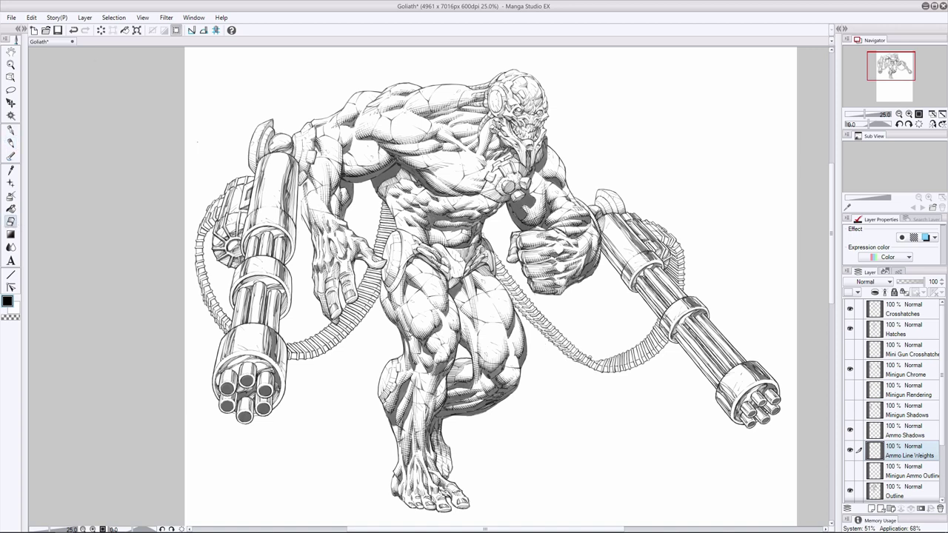
Touch up the cartridge lines on the fist-side belt's rising part and rear loop, alternating pen and eraser
key(p)
key(ctrl+z)
key(e)
drag(636, 346, 639, 356)
key(p)
key(ctrl+z)
key(e)
key(p)
drag(671, 260, 678, 268)
key(e)
Try a stroke for the waist-side belt on a new layer above the blue-tinted Ammo Line Weights layer
click(925, 237)
click(871, 509)
key(p)
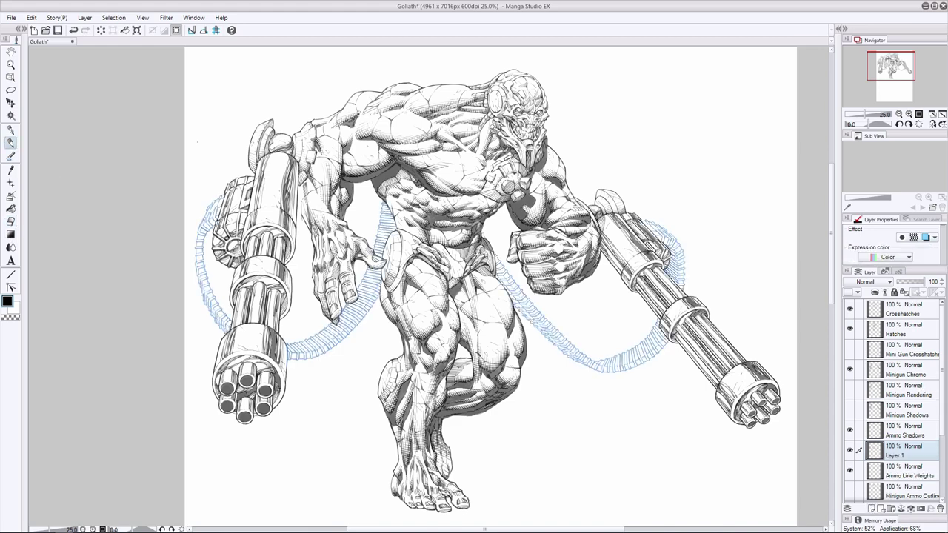
drag(377, 217, 374, 249)
click(909, 470)
click(926, 238)
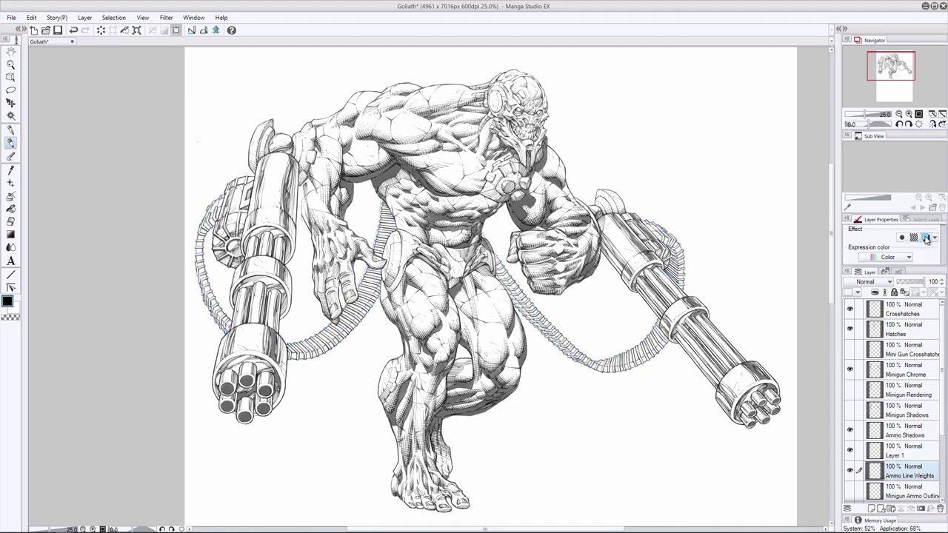
key(e)
right_click(921, 454)
click(892, 426)
Erase the belt section between the waist and the open hand on Ammo Line Weights and start redrawing its cartridges
drag(381, 200, 359, 286)
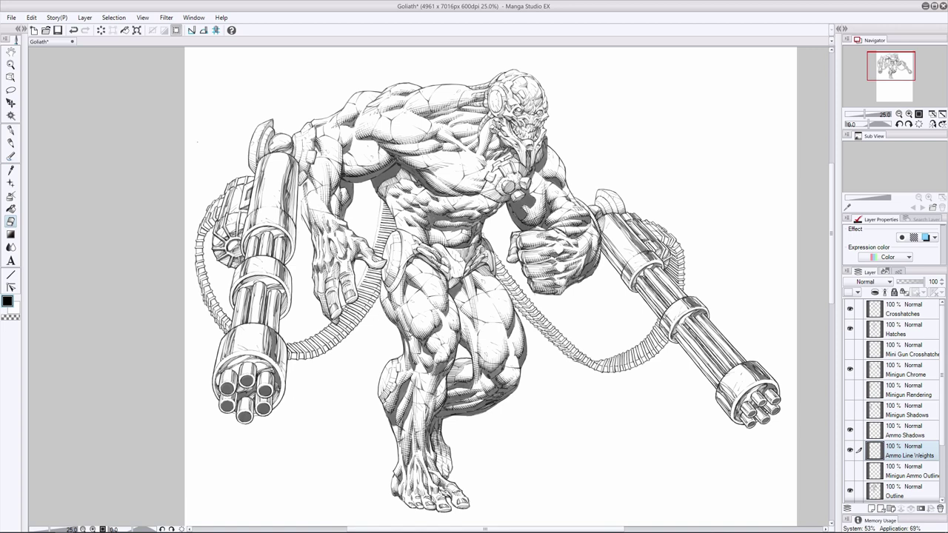
key(p)
key(e)
key(p)
mouse_move(376, 235)
mouse_down()
mouse_move(385, 240)
mouse_move(375, 234)
mouse_move(387, 234)
mouse_move(388, 209)
mouse_move(393, 229)
mouse_move(369, 232)
mouse_move(380, 246)
mouse_move(390, 222)
mouse_move(374, 224)
mouse_up()
key(ctrl+z)
key(e)
key(p)
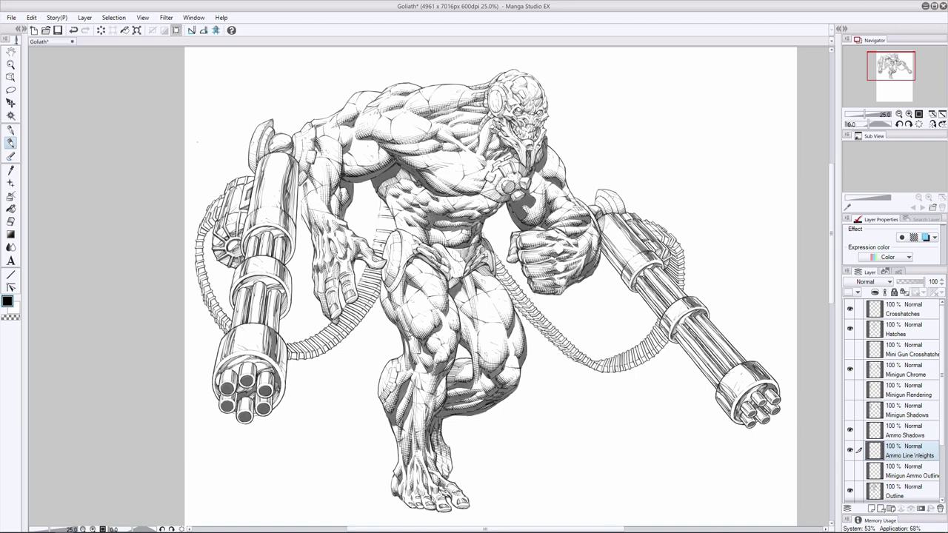
Redraw cartridges above the open hand's thumb and clear the unsatisfactory ones higher up beside the waist
drag(372, 248, 385, 244)
key(ctrl+z)
key(ctrl+y)
key(e)
key(p)
key(e)
key(p)
key(ctrl+z)
key(ctrl+y)
key(ctrl+z)
key(ctrl+y)
key(e)
drag(386, 206, 384, 221)
key(p)
key(e)
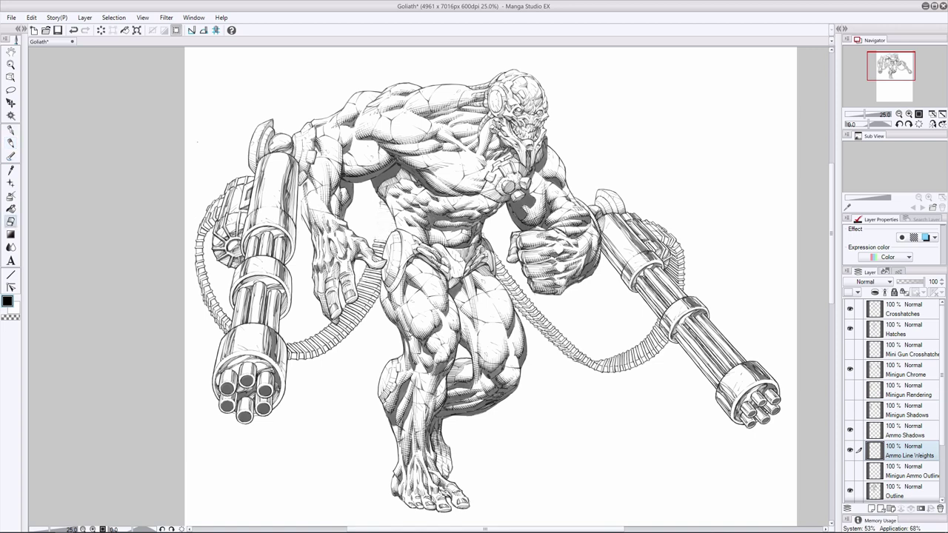
Redraw the missing cartridges of the belt beside the waist, from above the hand up to the torso
key(p)
key(ctrl+z)
drag(375, 236, 377, 235)
drag(377, 222, 385, 223)
key(ctrl+z)
key(ctrl+z)
key(e)
key(p)
key(ctrl+z)
drag(377, 222, 385, 204)
key(e)
key(p)
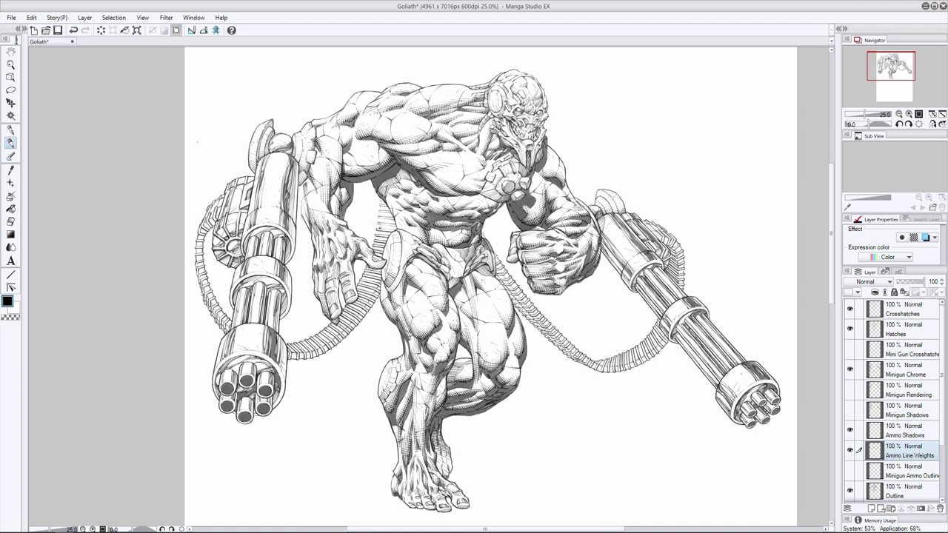
Strengthen the redrawn cartridges beside the waist with edge and cross strokes, and save the illustration
key(e)
key(p)
drag(378, 226, 395, 226)
key(e)
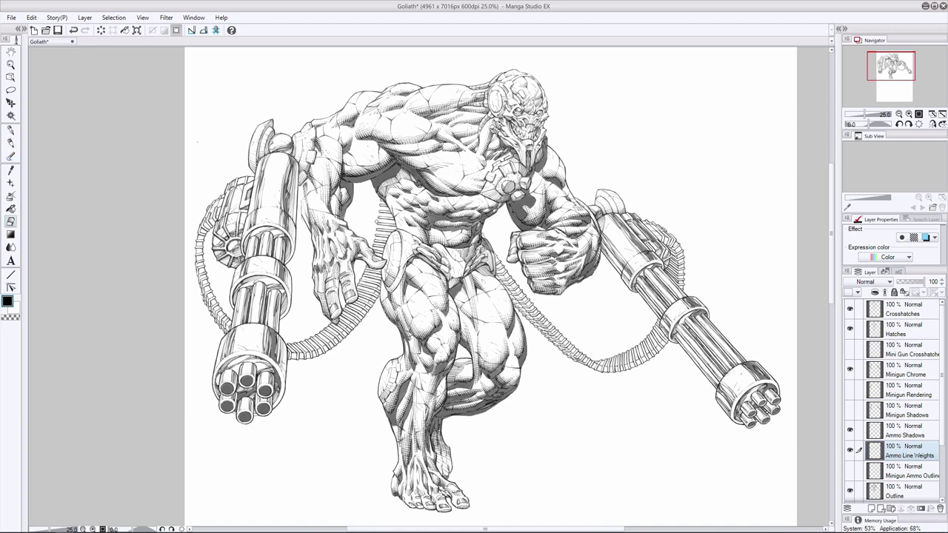
key(p)
key(ctrl+z)
drag(375, 227, 375, 237)
drag(377, 225, 390, 224)
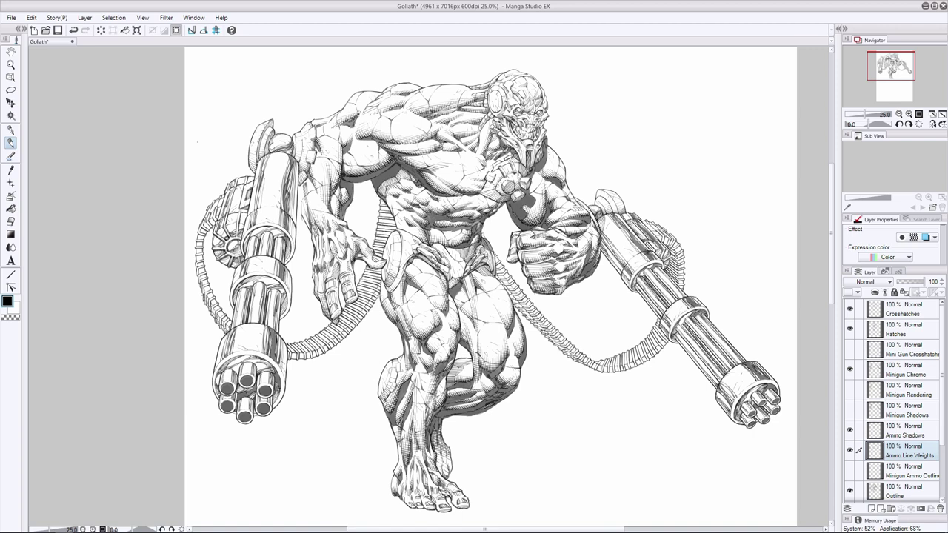
key(ctrl+s)
Flip the canvas horizontally to check the figure, touch up the line weights, and flip it back
key(h)
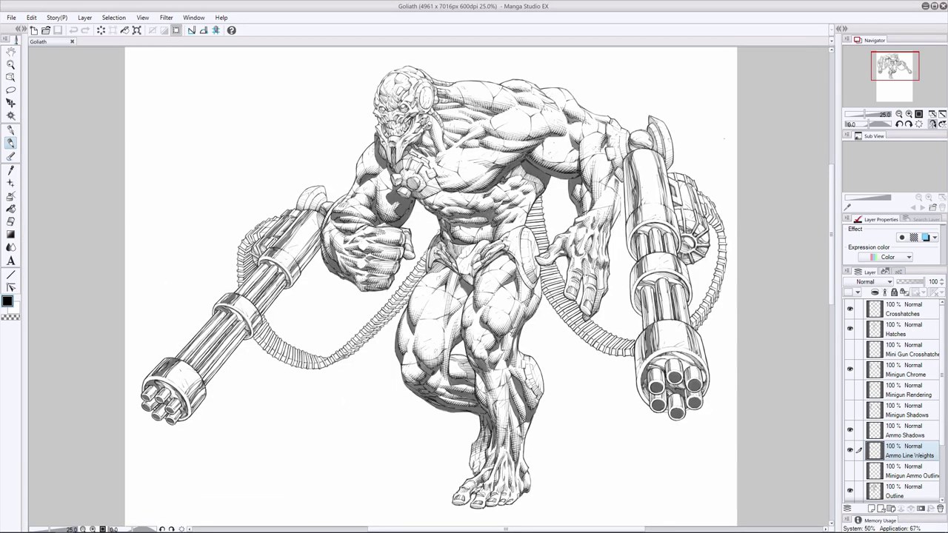
key(e)
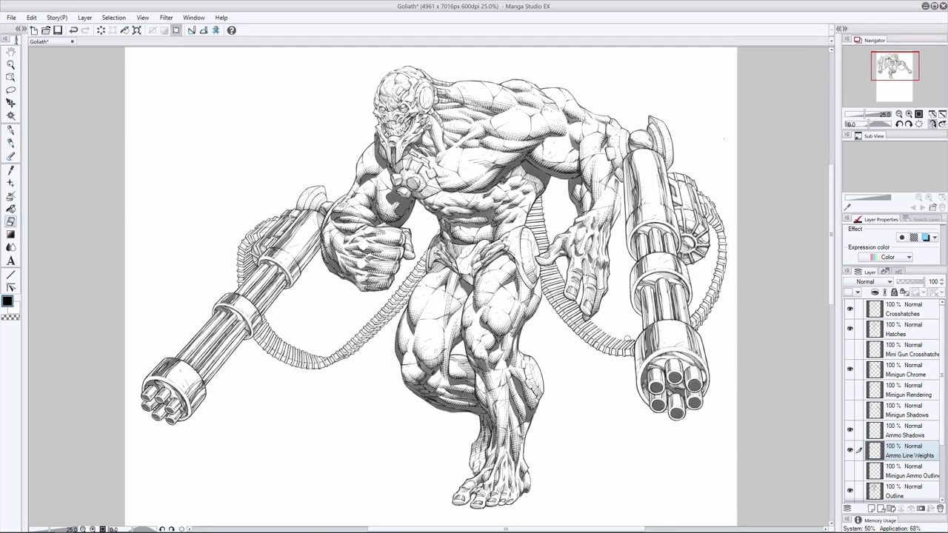
key(p)
key(h)
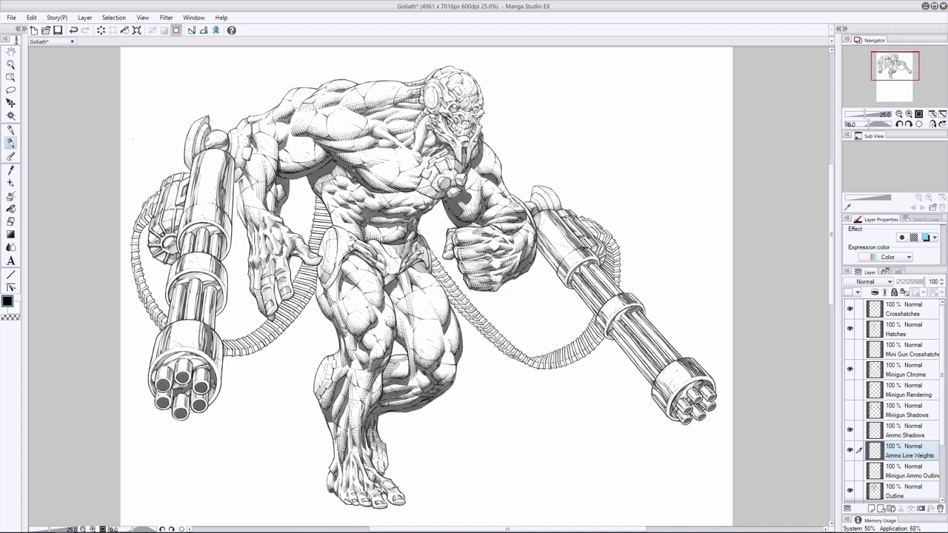
Touch up the line weights of the cartridges on the belt's lower curve between the open hand and the minigun's muzzle
key(e)
key(p)
drag(258, 331, 268, 323)
key(e)
key(p)
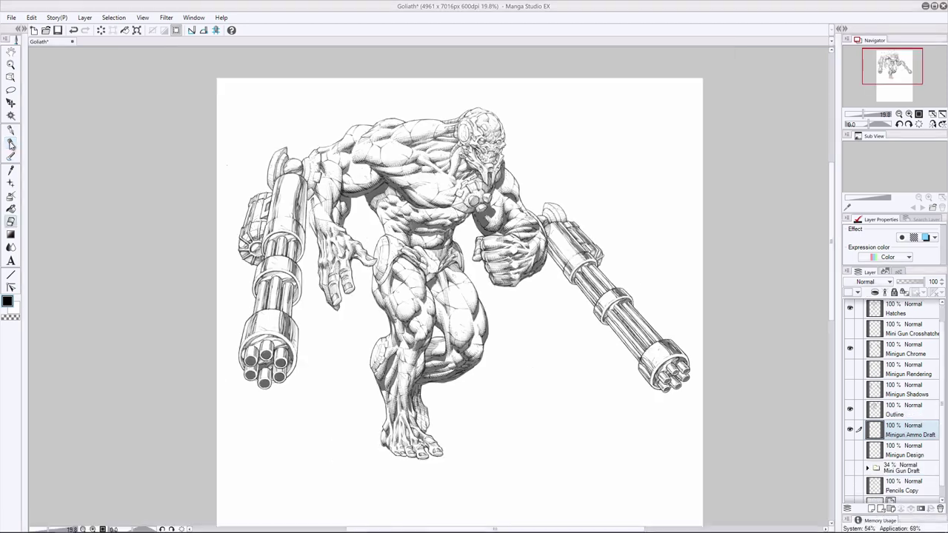
Rough in the open-hand side's ammo belt on the Minigun Ammo Draft layer, looping behind the minigun and curving up to the waist
mouse_move(235, 234)
mouse_down()
mouse_move(236, 312)
mouse_move(372, 295)
mouse_up()
mouse_move(303, 335)
mouse_down()
mouse_move(358, 317)
mouse_move(365, 225)
mouse_move(344, 307)
mouse_up()
drag(299, 321, 337, 309)
mouse_move(252, 204)
mouse_down()
mouse_move(224, 234)
mouse_move(223, 287)
mouse_up()
mouse_move(240, 237)
mouse_down()
mouse_move(229, 252)
mouse_move(245, 324)
mouse_up()
drag(298, 337, 333, 333)
mouse_move(367, 286)
mouse_down()
mouse_move(351, 310)
mouse_move(311, 333)
mouse_up()
mouse_move(247, 310)
mouse_down()
mouse_move(233, 288)
mouse_move(248, 312)
mouse_move(343, 313)
mouse_move(326, 330)
mouse_move(304, 319)
mouse_move(324, 320)
mouse_move(302, 325)
mouse_up()
Restate the draft belt's lower curve below the open hand and lighten it with a smaller eraser
key(e)
key([)
key(p)
drag(342, 323, 300, 333)
key(e)
drag(368, 287, 351, 311)
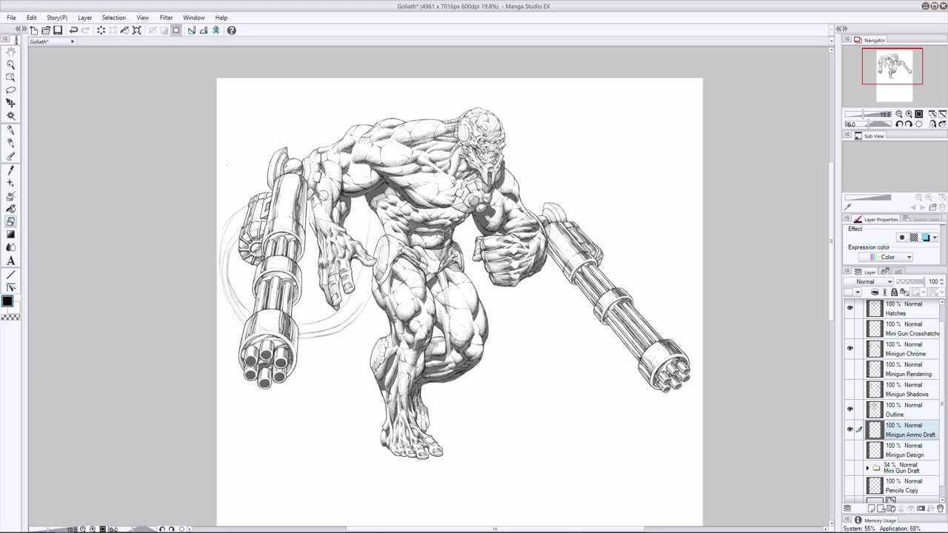
Refine the draft belt's start beside the muzzle and its outer loop behind the open-hand side's minigun
key(p)
mouse_move(302, 332)
mouse_down()
mouse_move(341, 327)
mouse_move(301, 334)
mouse_move(322, 335)
mouse_up()
key(e)
key(p)
drag(246, 297, 232, 319)
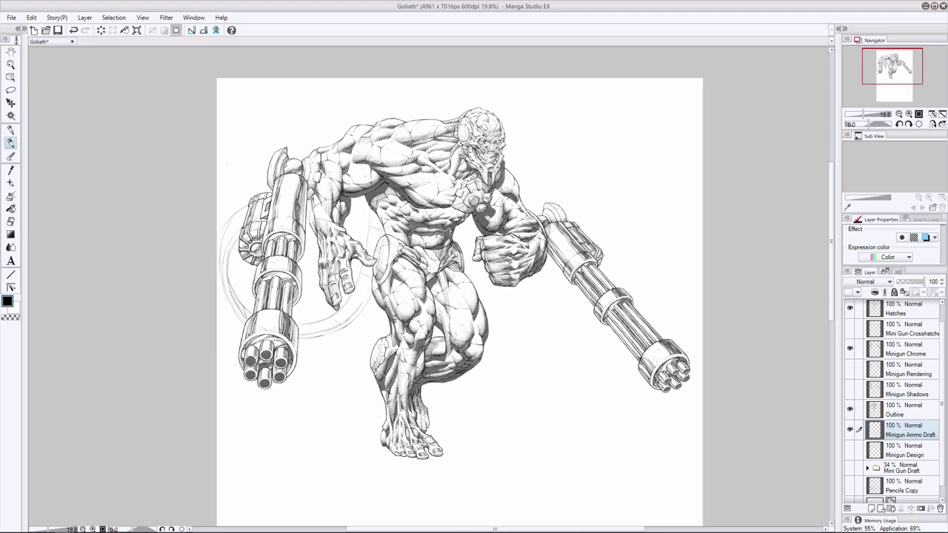
drag(234, 219, 229, 237)
Rework the double lines of the belt's lower curve between the muzzle and the open hand, erasing the excess
mouse_move(361, 306)
mouse_down()
mouse_move(317, 336)
mouse_move(325, 337)
mouse_move(300, 336)
mouse_up()
drag(343, 330, 305, 340)
key(e)
drag(359, 309, 300, 340)
click(11, 142)
Draw the belt's rising section from below the open hand up beside the waist
mouse_move(370, 278)
mouse_down()
mouse_move(351, 317)
mouse_move(362, 311)
mouse_move(344, 304)
mouse_up()
drag(362, 262, 358, 277)
drag(370, 208, 365, 248)
key(e)
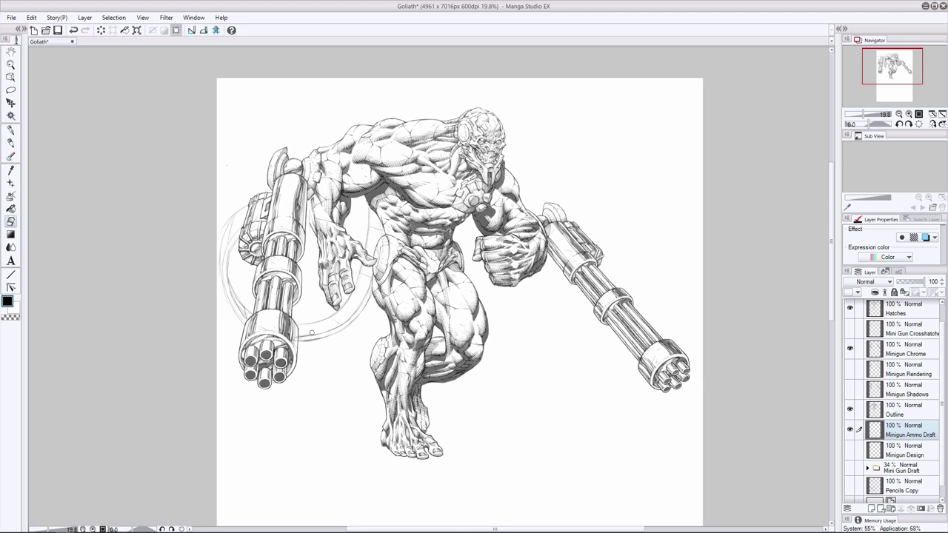
key(p)
drag(370, 208, 366, 249)
Rough in the second ammo belt from the waist, under the clenched fist and up around the other minigun
mouse_move(504, 313)
mouse_down()
mouse_move(539, 333)
mouse_move(556, 377)
mouse_move(478, 276)
mouse_move(563, 320)
mouse_move(622, 253)
mouse_up()
click(11, 222)
key(p)
mouse_move(465, 221)
mouse_down()
mouse_move(486, 290)
mouse_move(548, 342)
mouse_up()
mouse_move(600, 323)
mouse_down()
mouse_move(541, 343)
mouse_move(506, 333)
mouse_move(519, 340)
mouse_up()
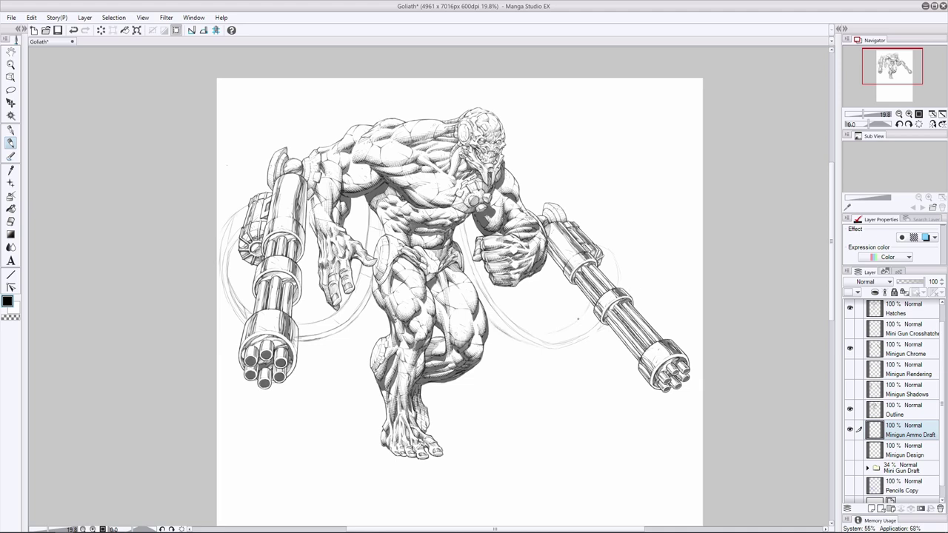
Add the second belt's loop behind the fist-side minigun and lighten its lower curve beneath the fist
drag(603, 253, 611, 264)
drag(594, 233, 611, 250)
key(e)
drag(519, 339, 490, 320)
key(p)
key(e)
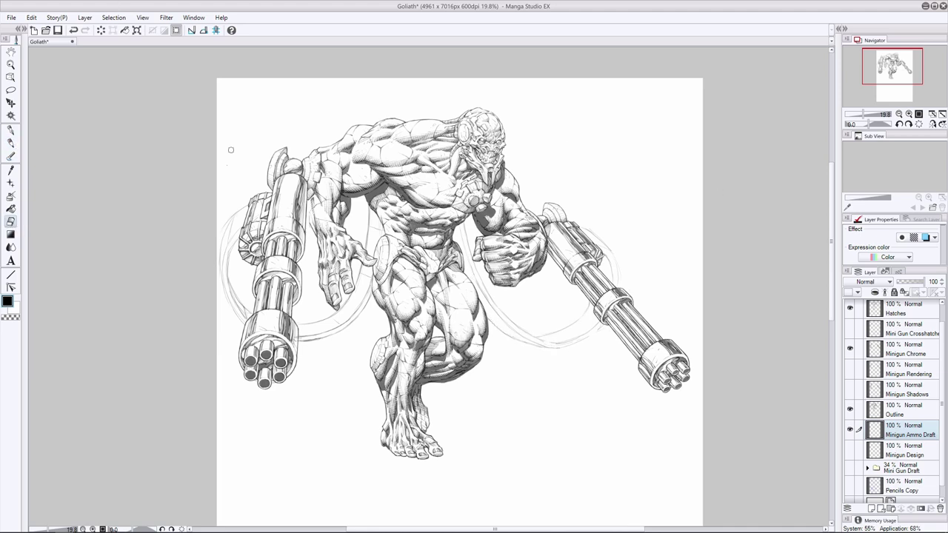
Erase back the open-hand side's belt from waist to muzzle, and restate its lower curve and its loop behind the minigun
mouse_move(374, 222)
mouse_down()
mouse_move(319, 335)
mouse_move(333, 336)
mouse_up()
key(p)
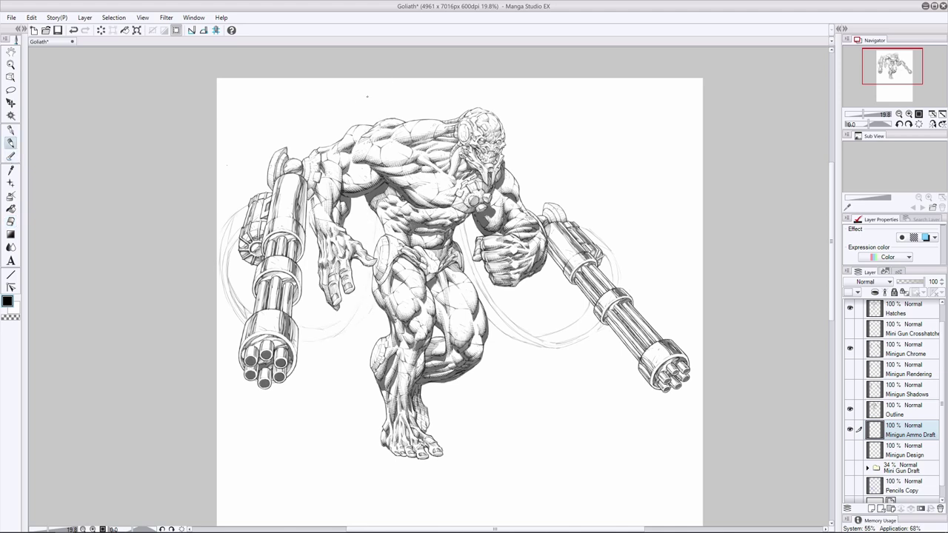
drag(360, 300, 310, 328)
mouse_move(230, 272)
mouse_down()
mouse_move(245, 311)
mouse_move(229, 271)
mouse_move(238, 300)
mouse_up()
key(e)
click(10, 142)
Sketch a wider, lower outer edge for the belt beneath the open hand and redraw its inner edge behind the minigun
drag(300, 345, 323, 344)
drag(360, 316, 323, 342)
mouse_move(375, 303)
mouse_down()
mouse_move(368, 319)
mouse_move(330, 328)
mouse_up()
drag(230, 269, 243, 305)
click(11, 220)
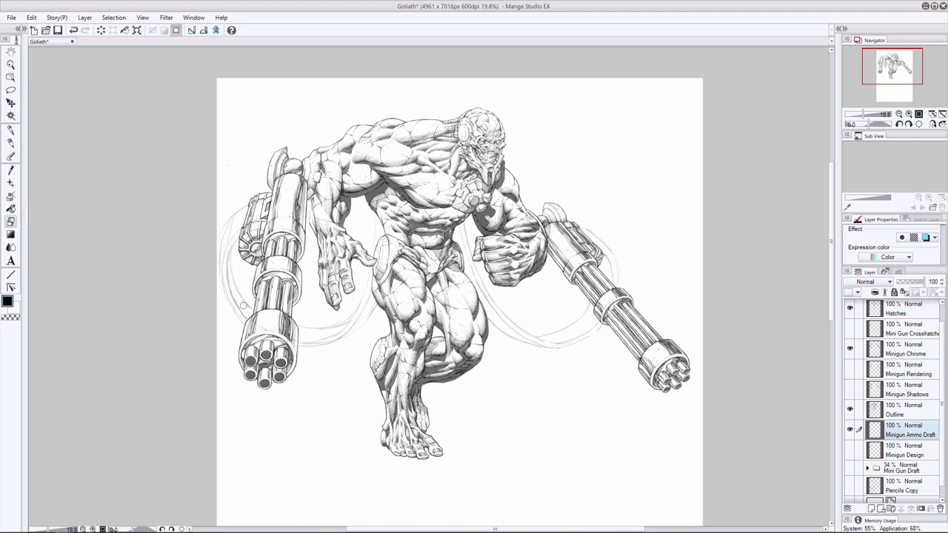
Extend the belt's edge up beside the waist and erase the heavy lower curve beneath the open hand
key(p)
drag(380, 221, 381, 239)
key(e)
drag(368, 300, 320, 347)
key(p)
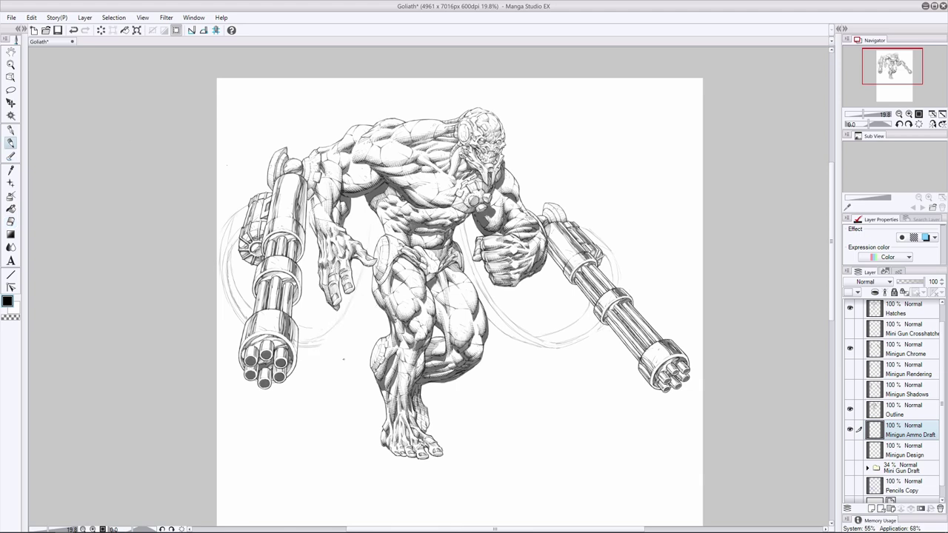
Redraw the belt's sweep from the waist to the muzzle, undoing the unsatisfactory strokes
mouse_move(375, 217)
mouse_down()
mouse_move(354, 308)
mouse_move(316, 345)
mouse_up()
key(ctrl+z)
drag(351, 311, 309, 345)
mouse_move(364, 267)
mouse_down()
mouse_move(358, 323)
mouse_move(327, 343)
mouse_move(302, 333)
mouse_move(311, 346)
mouse_move(326, 345)
mouse_move(301, 331)
mouse_move(318, 331)
mouse_up()
key(ctrl+z)
Erase stray sketch lines from the belt behind the open-hand side's minigun and next to its muzzle
key(e)
key(p)
key(e)
drag(246, 304, 236, 267)
drag(311, 329, 300, 330)
click(6, 146)
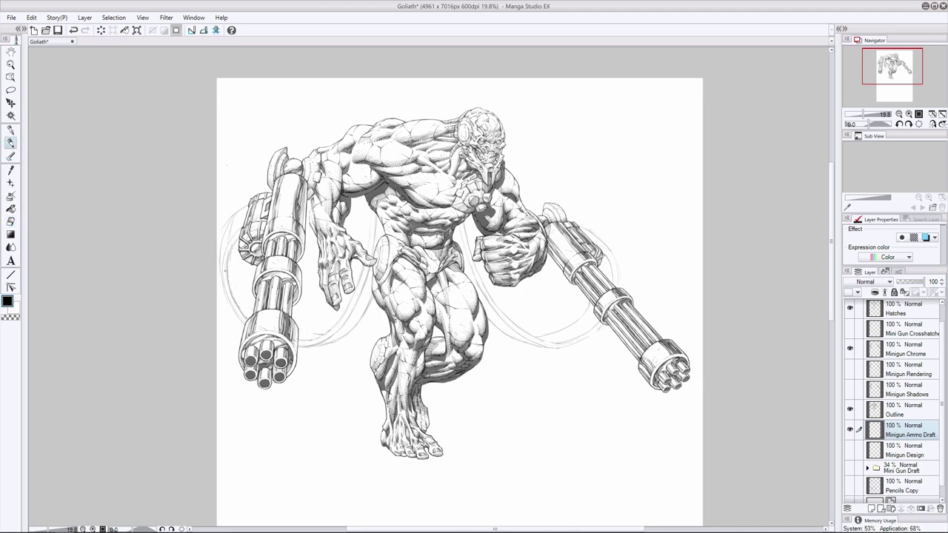
Lighten the belt's outer edge behind the minigun and redraw its edges below the open hand and near the muzzle
key(e)
mouse_move(226, 271)
mouse_down()
mouse_move(242, 326)
mouse_move(235, 254)
mouse_up()
click(322, 333)
click(10, 143)
drag(371, 304, 355, 328)
key(e)
key(p)
drag(232, 285, 245, 304)
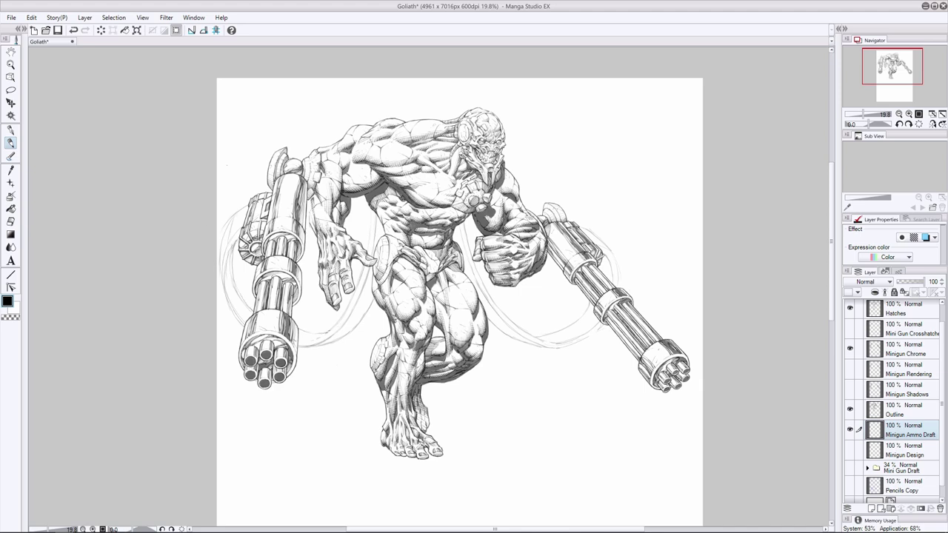
Clean up the belt's outer loop behind the open-hand side's minigun by alternately erasing and redrawing its lines
key(e)
key(p)
key(e)
key(p)
key(e)
key(p)
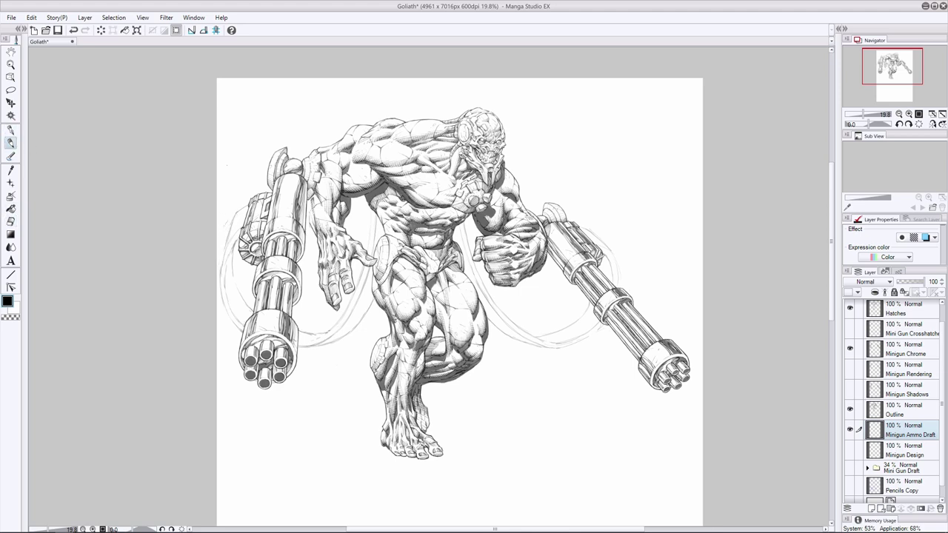
key(e)
key(p)
key(e)
key(p)
key(e)
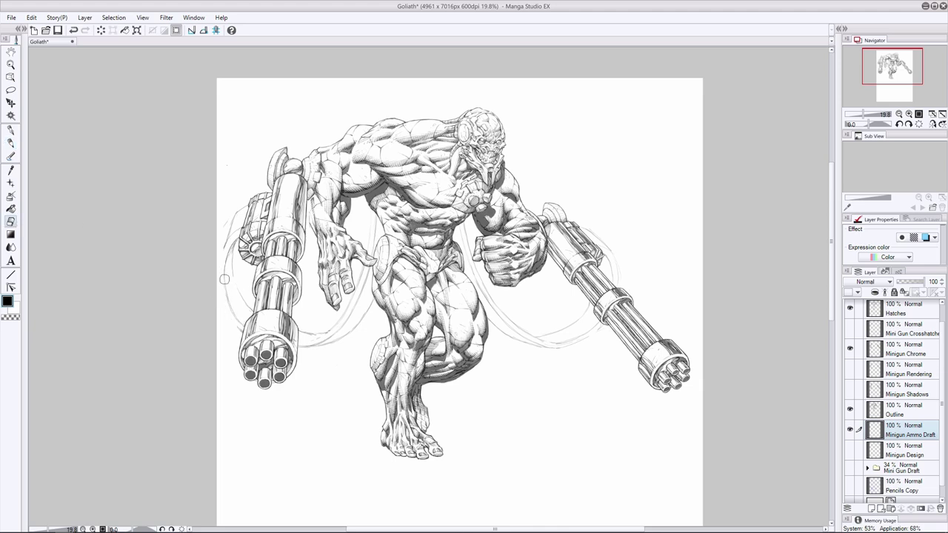
key(p)
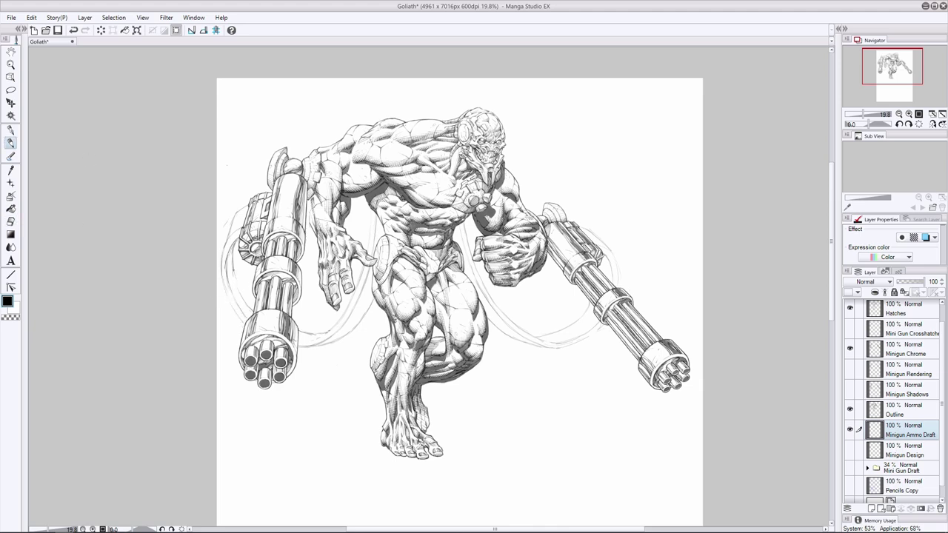
Mark cartridge divisions across the belt behind the open-hand side's minigun, checking them with undo and redo
key(e)
key(p)
key(e)
key(p)
key(ctrl+z)
drag(227, 269, 233, 309)
key(e)
key(p)
key(ctrl+z)
key(ctrl+y)
Refine the belt's lower curve beneath the open hand and compare it with and without the new strokes
drag(331, 337, 358, 324)
key(ctrl+z)
key(ctrl+y)
key(ctrl+z)
key(ctrl+y)
key(ctrl+z)
key(ctrl+y)
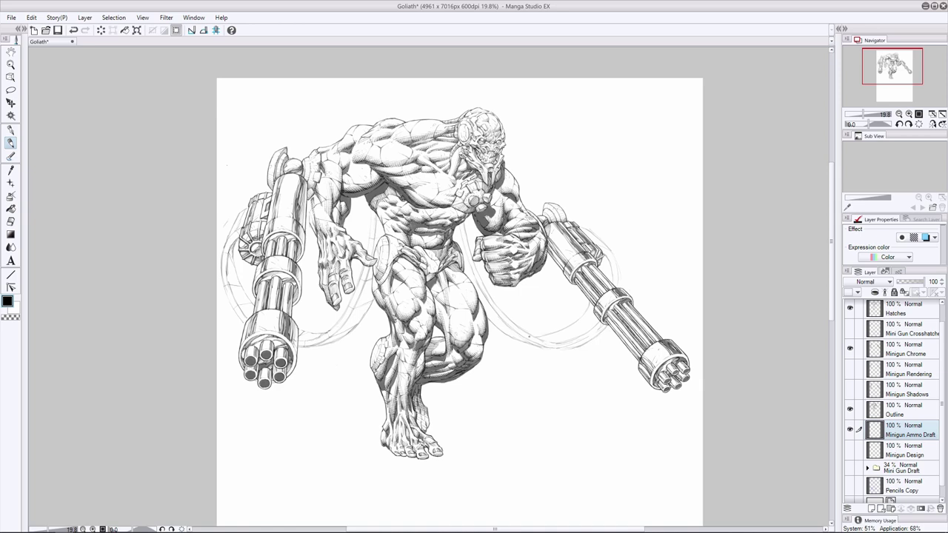
Clean and redraw the lowest part of the second belt's curve beneath the clenched fist
key(e)
key(p)
key(e)
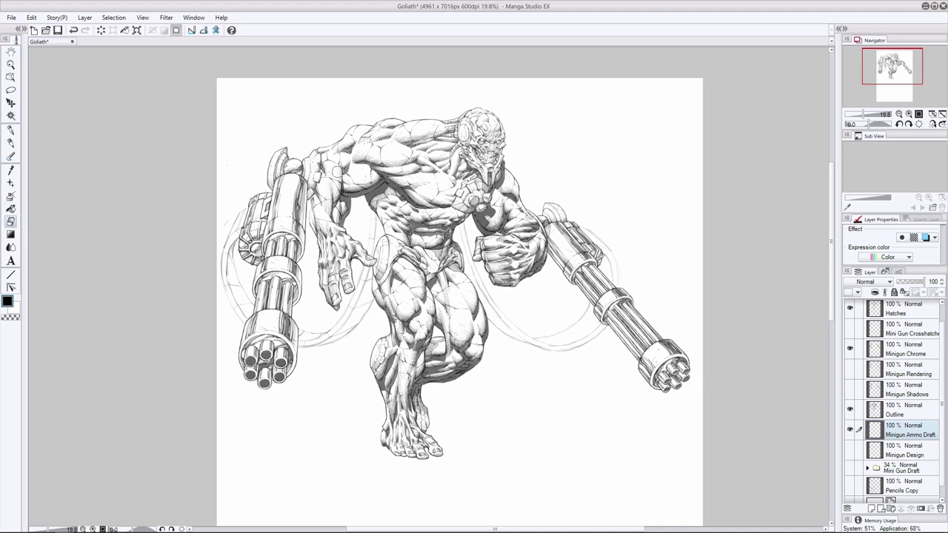
key(p)
mouse_move(514, 340)
mouse_down()
mouse_move(535, 348)
mouse_move(522, 344)
mouse_up()
key(e)
key(p)
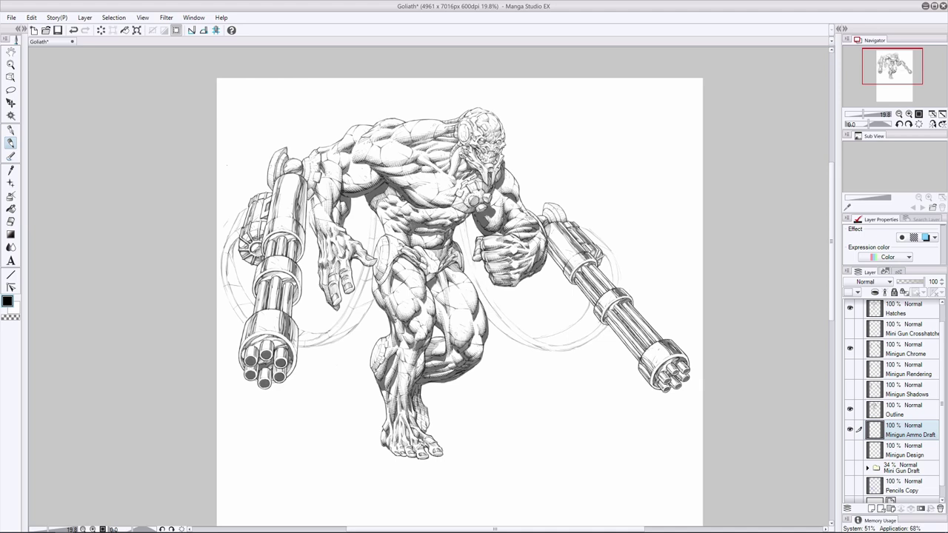
Redraw the second belt's edge from beside the waist down to its lower curve, comparing it with undo and redo
drag(460, 224, 463, 239)
drag(479, 277, 518, 329)
key(e)
key(p)
key(ctrl+z)
key(ctrl+y)
key(e)
key(p)
Strengthen and clean the second belt's descending section between the thigh and its lowest point
drag(490, 318, 502, 325)
key(e)
key(p)
click(15, 223)
key(p)
drag(490, 295, 515, 326)
key(e)
key(p)
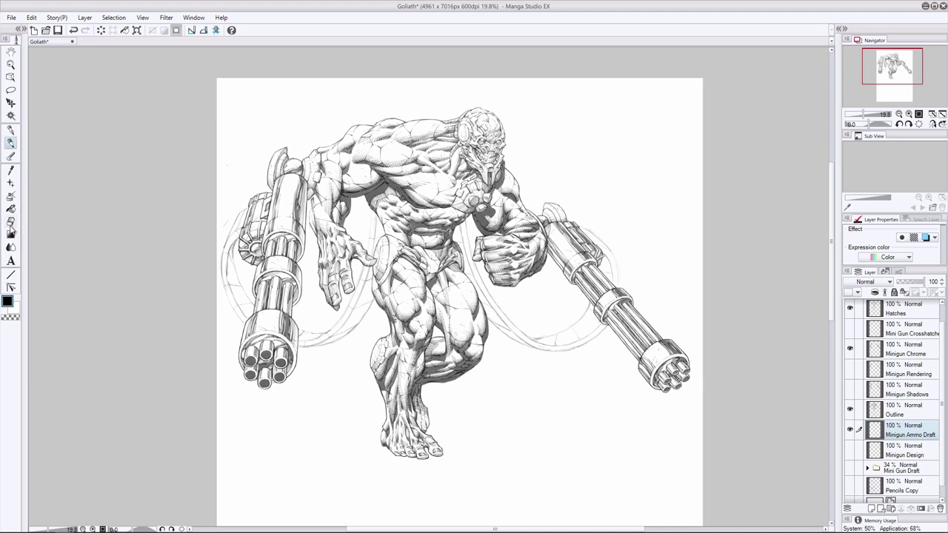
Mark cartridge divisions along the second belt, from its lower curve up to the loop behind the fist-side minigun
key(e)
key(p)
key(e)
key(p)
key(ctrl+z)
key(ctrl+y)
key(ctrl+z)
key(ctrl+y)
key(e)
key(p)
drag(598, 251, 610, 243)
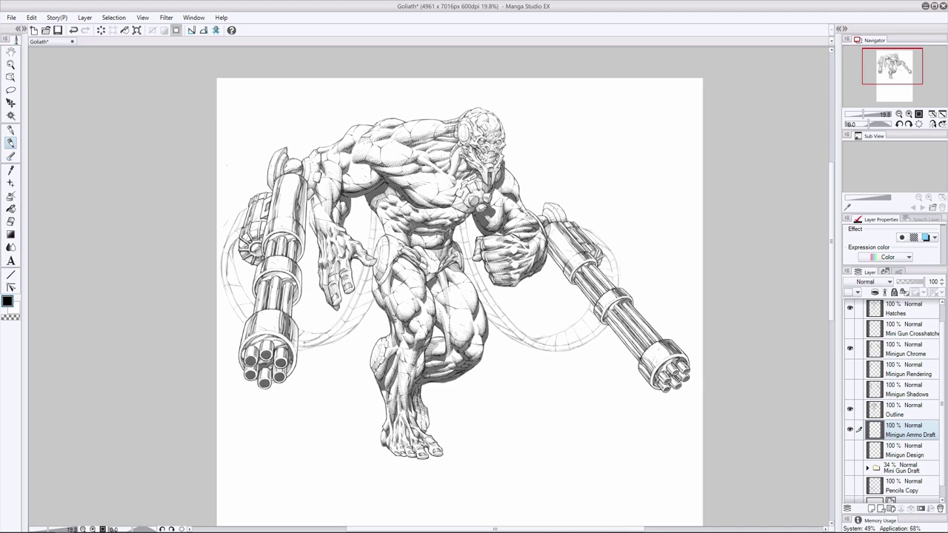
Clean and redraw the cartridge divisions on the first belt's lower curve beneath the open hand
key(e)
mouse_move(338, 333)
mouse_down()
mouse_move(308, 342)
mouse_move(342, 337)
mouse_up()
key(p)
key(e)
key(p)
key(e)
key(p)
key(ctrl+z)
key(ctrl+y)
key(ctrl+z)
key(ctrl+y)
Mark cartridge divisions on the second belt where it meets the fist-side minigun's barrels, comparing with undo and redo
drag(585, 314, 597, 326)
key(ctrl+z)
key(ctrl+y)
key(ctrl+z)
key(ctrl+y)
key(ctrl+z)
key(ctrl+y)
key(ctrl+z)
key(ctrl+y)
key(ctrl+z)
key(ctrl+y)
key(ctrl+z)
key(ctrl+y)
Rework the first belt's cartridge divisions between the open hand and the thigh
drag(356, 311, 371, 307)
key(ctrl+z)
key(e)
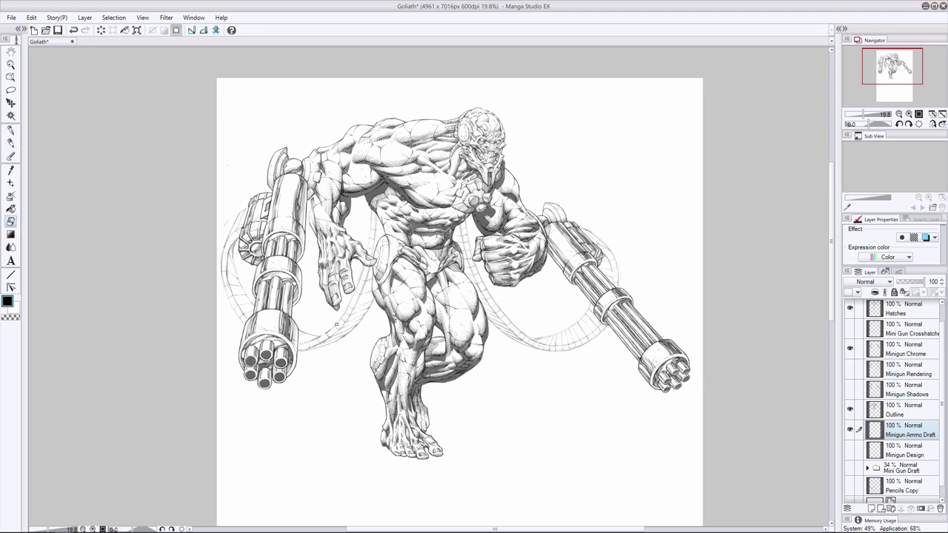
key(p)
key(e)
key(p)
Mark cartridge divisions on the first belt's lower end beside the minigun muzzle, comparing with undo and redo
drag(310, 349, 327, 344)
key(ctrl+z)
drag(303, 342, 316, 336)
key(ctrl+z)
key(ctrl+y)
key(ctrl+z)
key(ctrl+y)
key(ctrl+z)
key(ctrl+y)
key(ctrl+z)
key(ctrl+y)
Add divisions to the first belt's outer loop behind the arm-side minigun and along its lower curve
drag(240, 214, 232, 228)
key(ctrl+z)
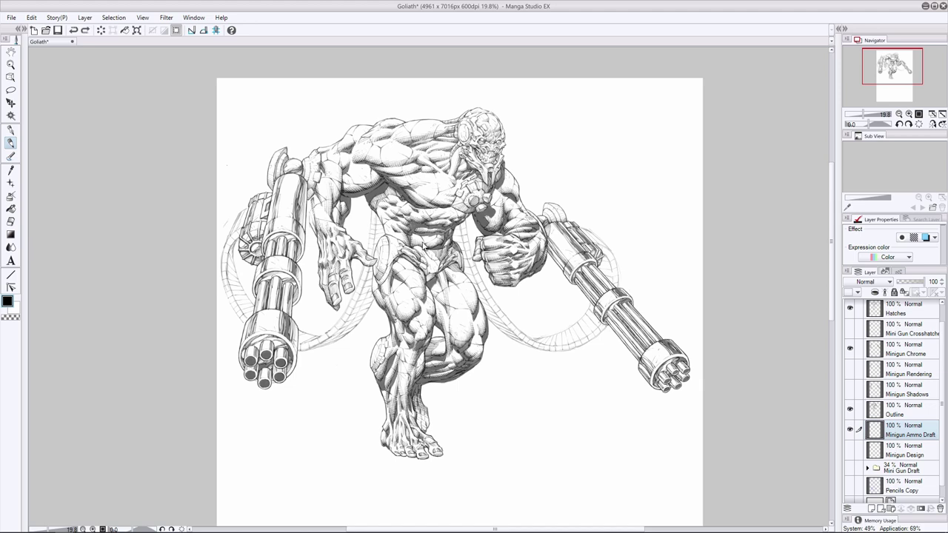
key(ctrl+y)
drag(350, 329, 338, 340)
Clean and redraw the first belt's upper section beside the waist
key(e)
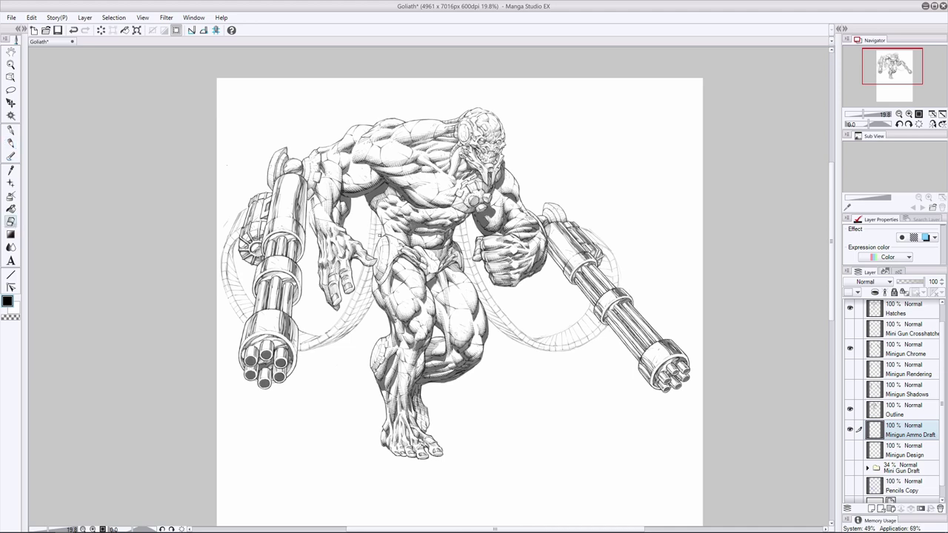
key(p)
key(e)
key(p)
key(e)
key(p)
key(e)
key(p)
key(e)
key(p)
drag(382, 224, 382, 237)
key(ctrl+z)
Refine the second belt's descending section from the waist to the thigh and save the illustration
drag(479, 298, 493, 317)
key(e)
drag(455, 231, 455, 242)
key(p)
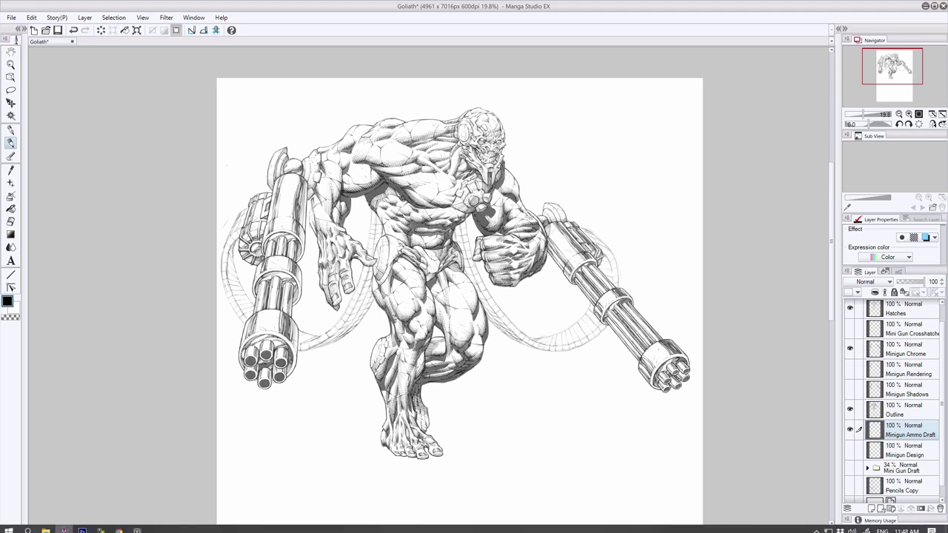
key(e)
key(p)
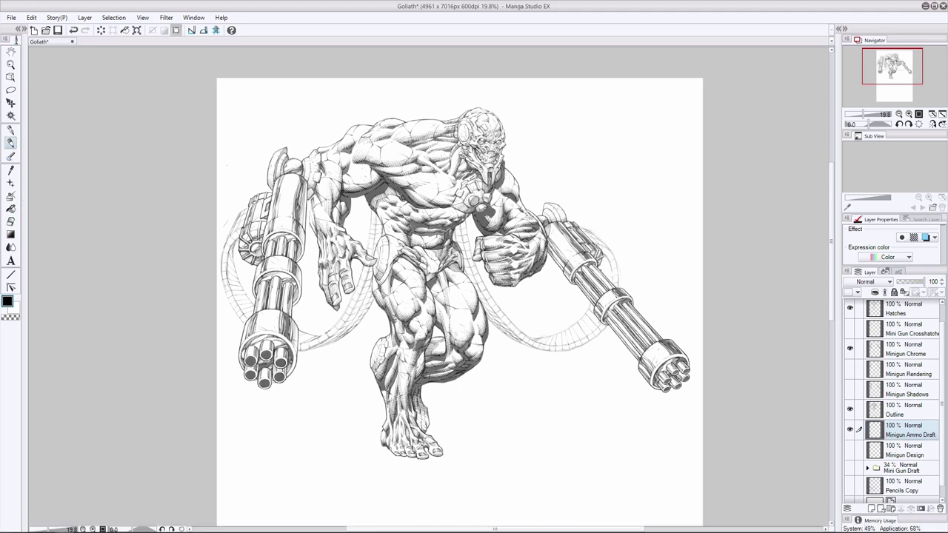
key(ctrl+s)
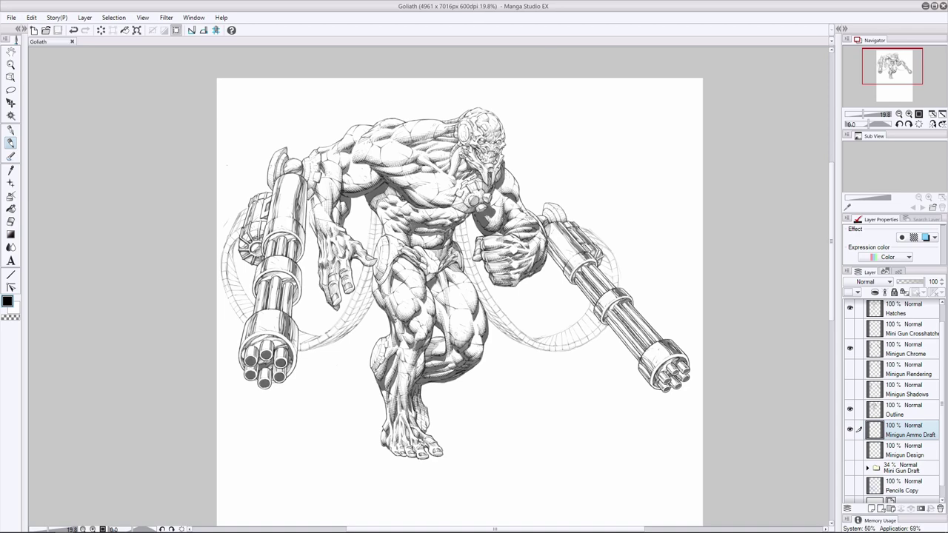
Check the enlarged drawing mirrored and back, and tint the Minigun Ammo Draft layer blue
key(ctrl+plus)
drag(573, 529, 528, 529)
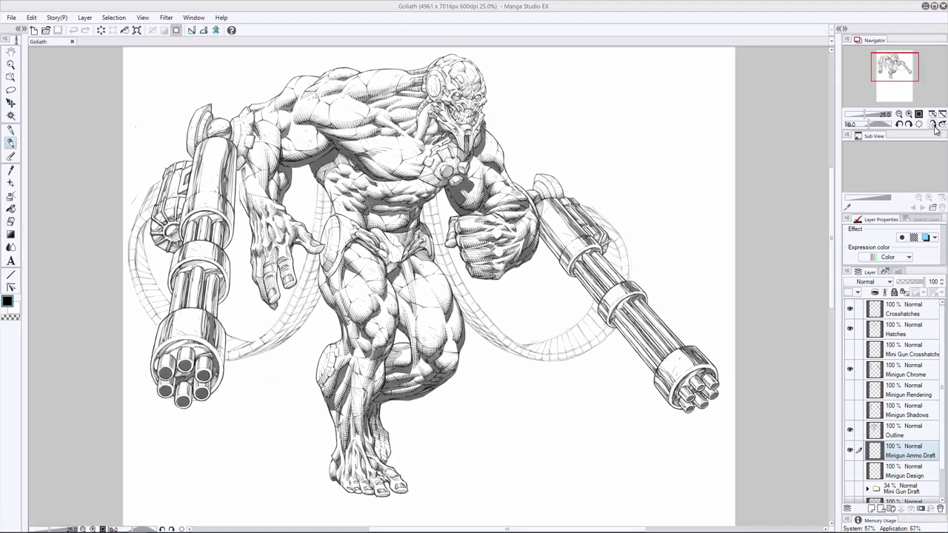
click(933, 125)
click(932, 125)
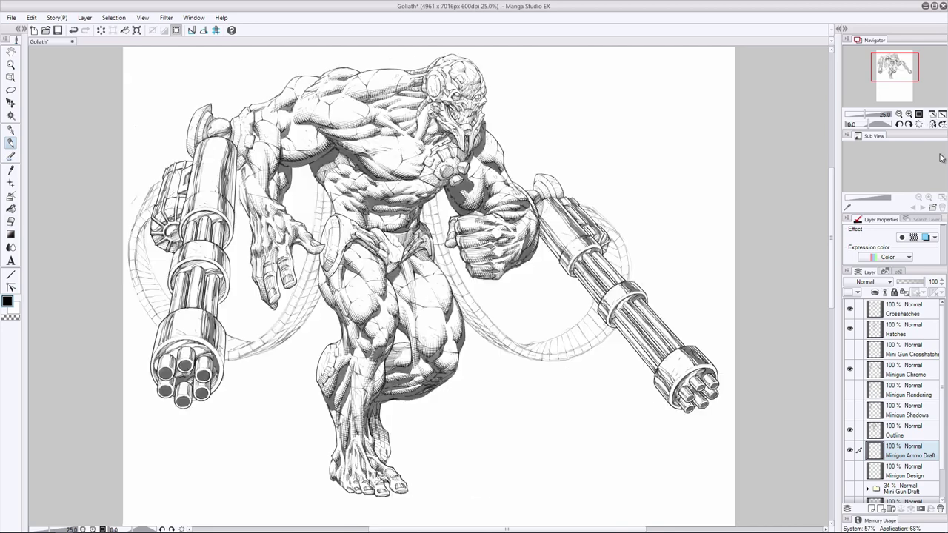
click(924, 236)
Add a new layer above the ammo draft and name it Minigun Ammo
click(871, 509)
double_click(891, 456)
text(Minigun Ammo)
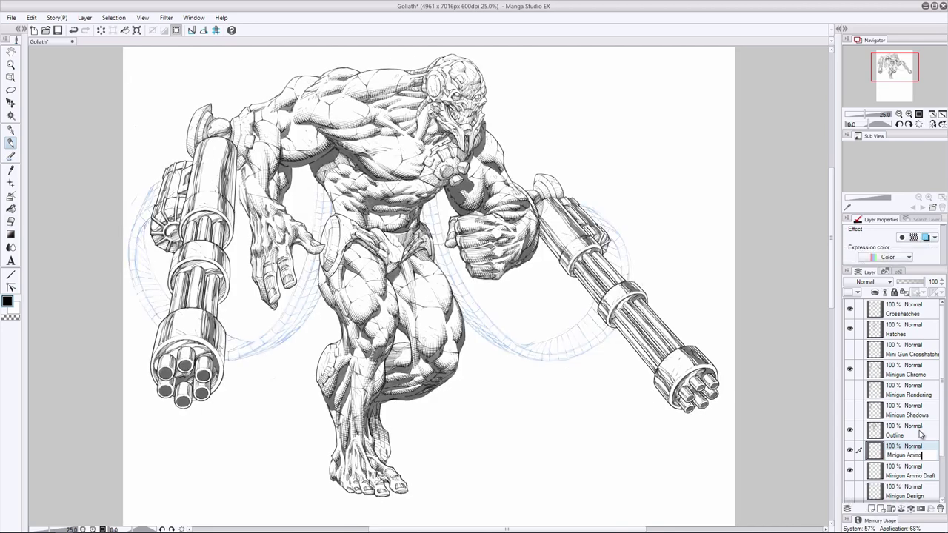
key(Return)
Ink the first belt's long edges from the waist down toward the arm-side minigun's muzzle
mouse_move(320, 179)
mouse_down()
mouse_move(297, 291)
mouse_move(253, 344)
mouse_up()
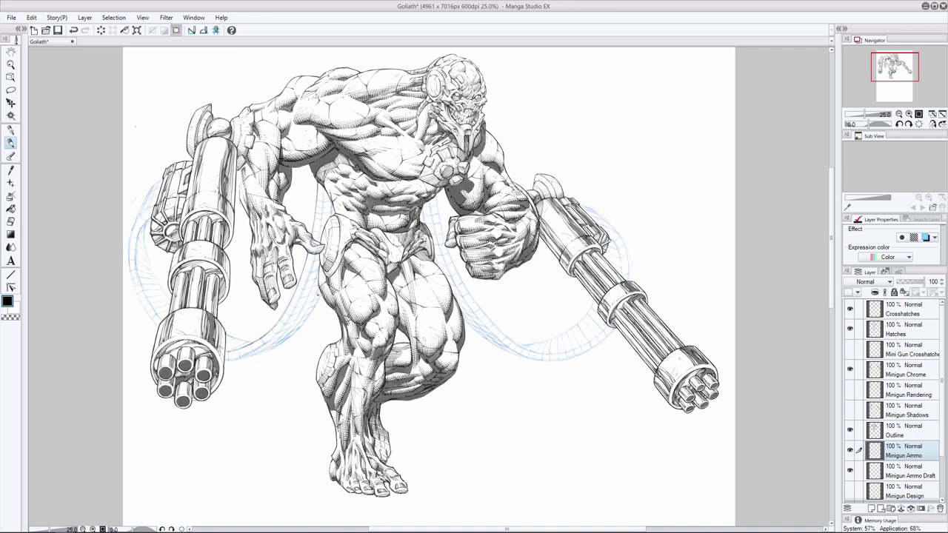
mouse_move(317, 295)
mouse_down()
mouse_move(277, 344)
mouse_move(307, 344)
mouse_move(250, 356)
mouse_move(261, 362)
mouse_move(303, 327)
mouse_move(272, 352)
mouse_move(247, 355)
mouse_up()
key(e)
click(10, 143)
key(e)
key(p)
Retry and refine the first belt's inked edges along its lower curve beneath the open hand
mouse_move(325, 187)
mouse_down()
mouse_move(307, 281)
mouse_move(271, 339)
mouse_up()
key(ctrl+z)
drag(286, 326, 247, 357)
key(ctrl+z)
key(ctrl+z)
drag(319, 287, 283, 340)
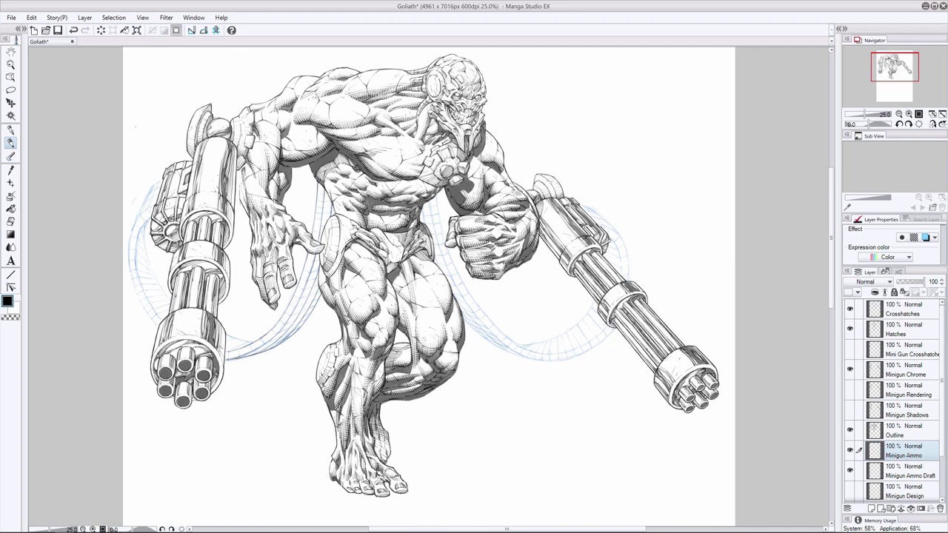
Ink the outer loop of the first belt behind the arm-side minigun and its lower edge beside the muzzle
drag(136, 249, 150, 300)
drag(146, 224, 165, 297)
key(ctrl+z)
click(11, 220)
click(11, 142)
drag(229, 343, 254, 338)
Ink the first belt's inner loop edge and its top end, checking the lines with the draft layer hidden
mouse_move(153, 205)
mouse_down()
mouse_move(131, 237)
mouse_move(130, 263)
mouse_move(157, 326)
mouse_up()
click(10, 220)
click(11, 142)
drag(151, 188, 134, 229)
drag(145, 195, 159, 194)
click(850, 471)
click(850, 471)
Ink the second belt's edges from the waist through its lower curve to the fist-side minigun's barrels
mouse_move(435, 193)
mouse_down()
mouse_move(452, 262)
mouse_move(476, 303)
mouse_move(532, 350)
mouse_up()
key(e)
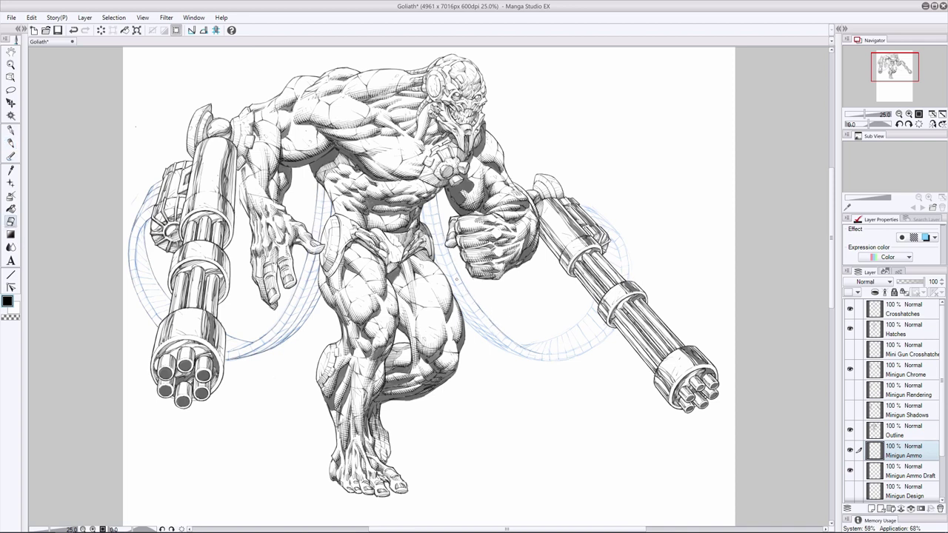
key(p)
mouse_move(608, 326)
mouse_down()
mouse_move(581, 348)
mouse_move(548, 354)
mouse_up()
click(11, 221)
click(11, 143)
key(e)
key(p)
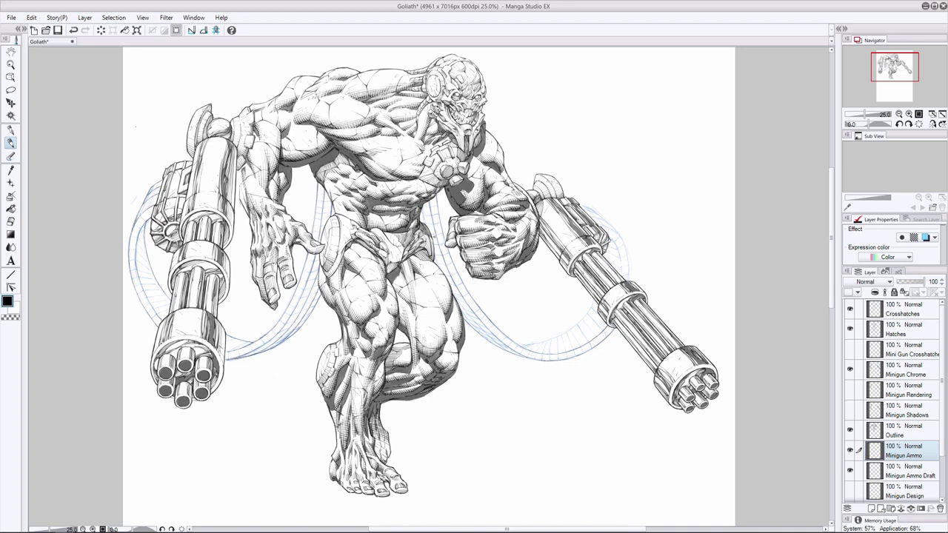
Ink the second belt's loop behind the fist-side minigun and check the edges with the draft layer hidden
drag(615, 248, 621, 274)
mouse_move(596, 223)
mouse_down()
mouse_move(616, 233)
mouse_move(628, 273)
mouse_up()
drag(589, 210, 621, 237)
key(ctrl+z)
mouse_move(589, 209)
mouse_down()
mouse_move(613, 229)
mouse_move(603, 223)
mouse_up()
click(849, 469)
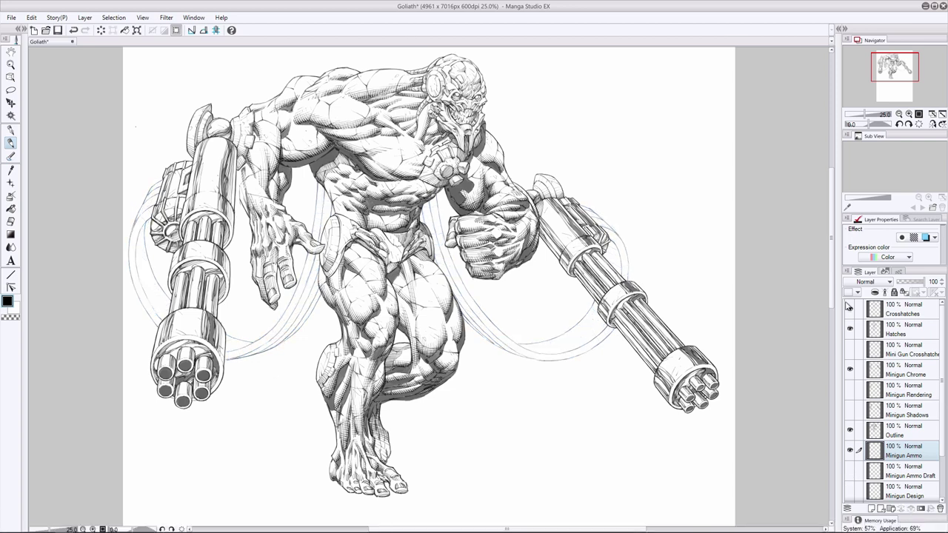
click(850, 469)
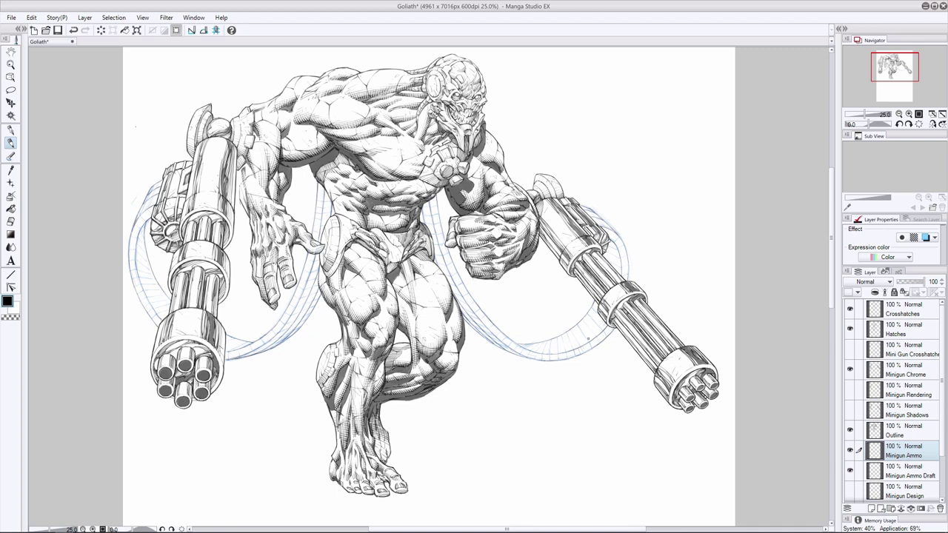
Ink cartridge divisions along the second belt's length, comparing strokes with undo and redo
key(ctrl+z)
key(ctrl+y)
key(ctrl+z)
key(ctrl+y)
key(ctrl+z)
key(ctrl+y)
key(ctrl+z)
key(ctrl+y)
key(ctrl+z)
key(ctrl+y)
key(ctrl+z)
key(ctrl+y)
key(ctrl+z)
key(ctrl+y)
Refine the second belt's divisions near the minigun barrels and check them with the draft layer hidden
key(e)
key(p)
key(ctrl+z)
drag(593, 329, 583, 317)
click(850, 471)
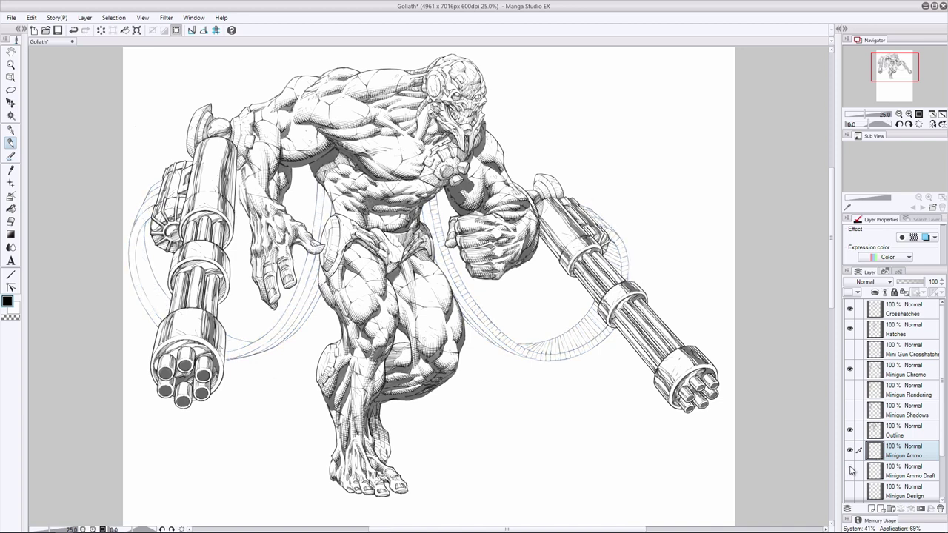
click(849, 470)
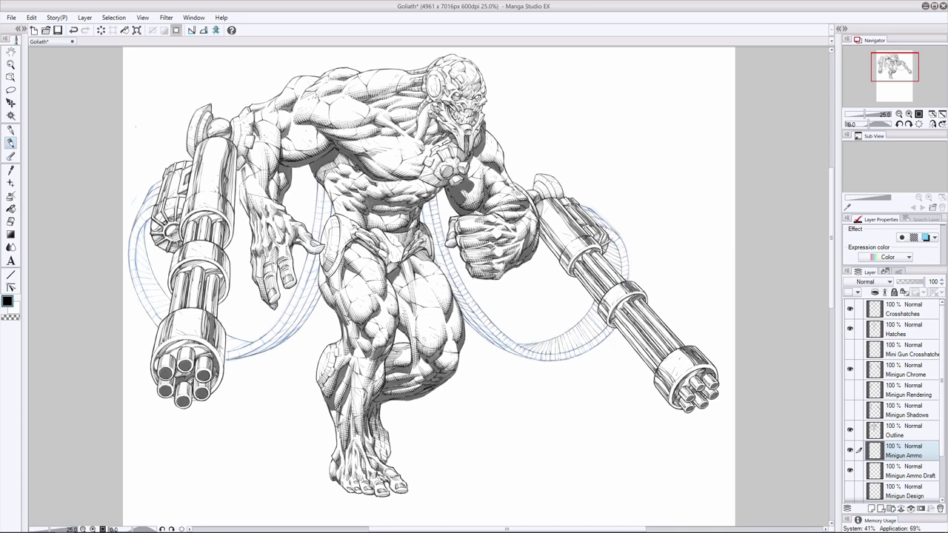
Ink cartridge divisions along the first belt from the waist through its lower curve, comparing strokes with undo and redo
key(e)
key(p)
click(313, 224)
key(ctrl+z)
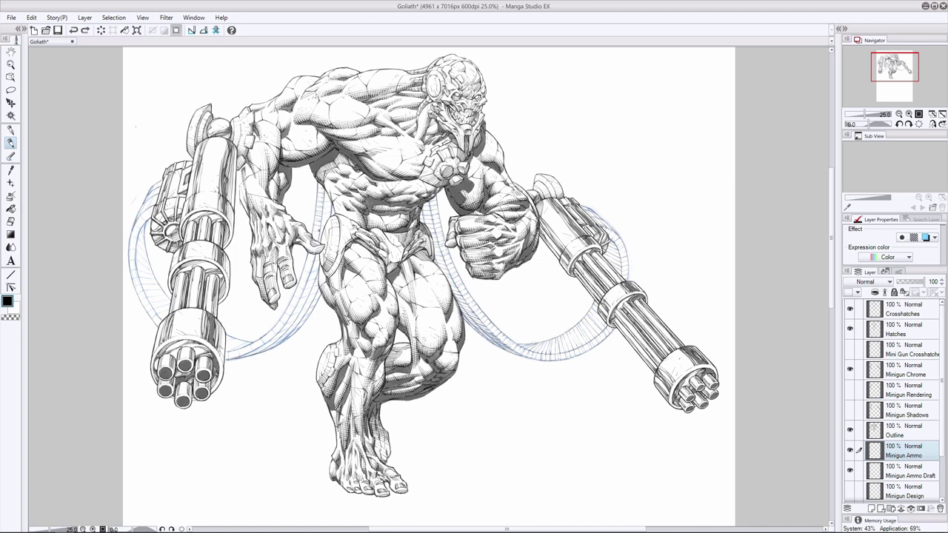
key(ctrl+y)
key(ctrl+z)
key(ctrl+y)
key(ctrl+z)
key(ctrl+y)
key(ctrl+z)
key(ctrl+y)
key(ctrl+z)
key(ctrl+y)
key(ctrl+z)
key(ctrl+y)
key(ctrl+z)
key(ctrl+y)
key(ctrl+z)
key(ctrl+y)
key(ctrl+z)
key(ctrl+y)
key(ctrl+z)
key(ctrl+y)
key(ctrl+z)
key(ctrl+y)
key(ctrl+z)
key(ctrl+y)
key(ctrl+z)
key(ctrl+y)
key(ctrl+z)
key(ctrl+y)
key(ctrl+z)
key(ctrl+y)
key(e)
key(p)
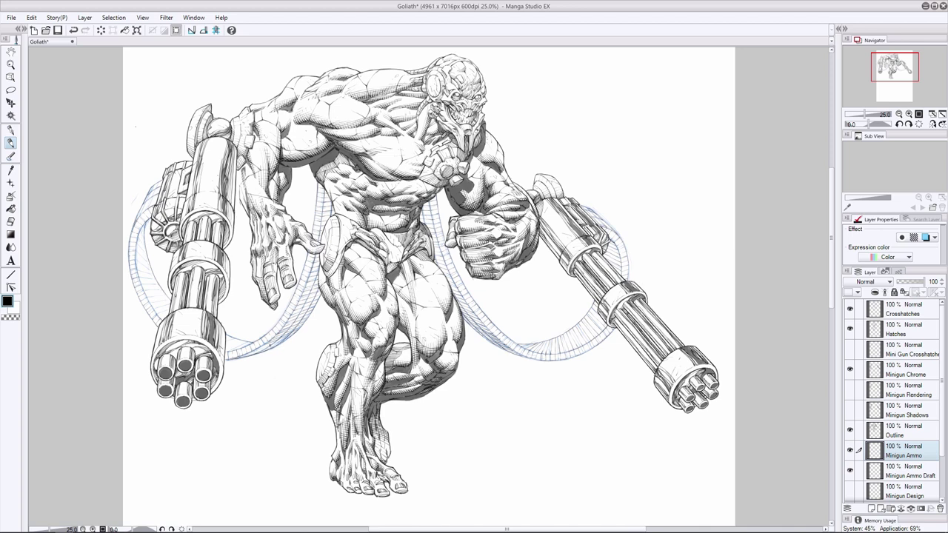
Check the first belt's divisions with the draft layer hidden and refine those at its lower end near the minigun barrels
click(851, 471)
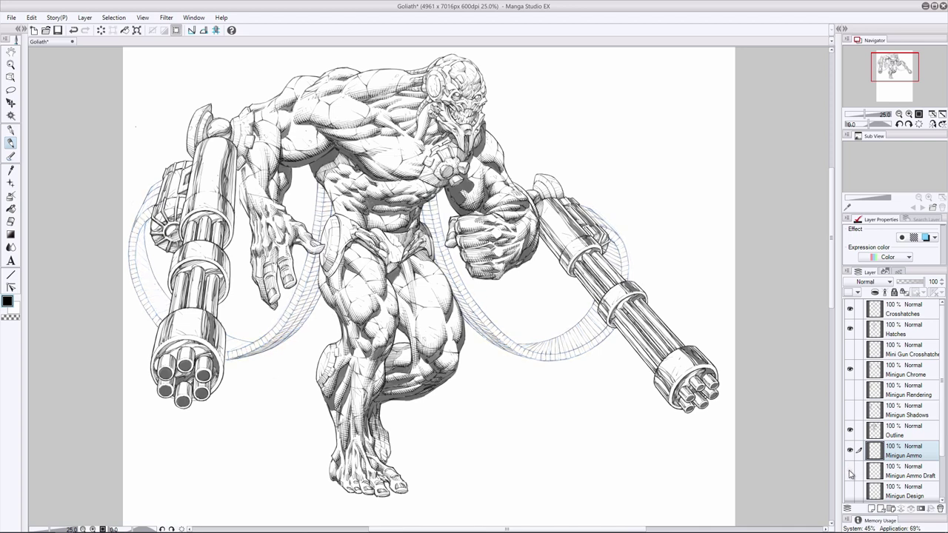
click(850, 471)
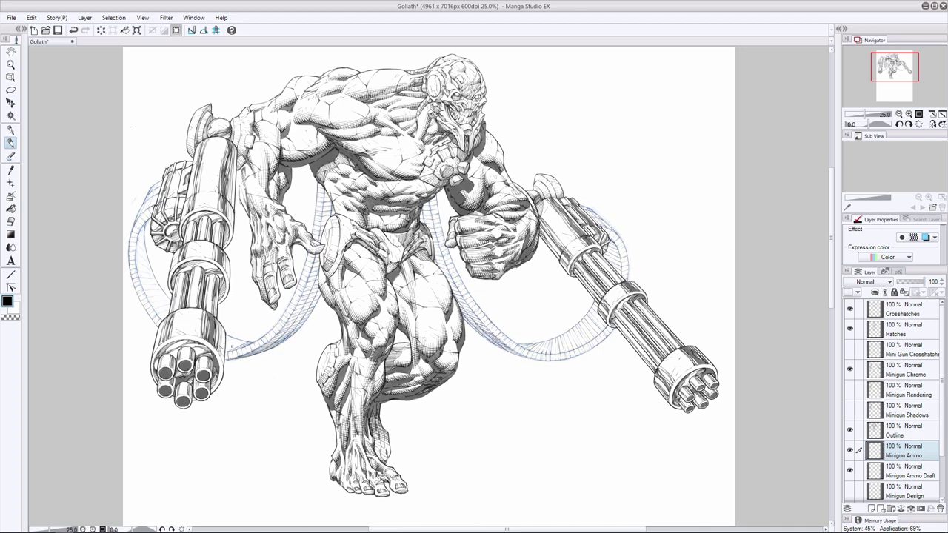
key(ctrl+z)
key(ctrl+y)
drag(239, 340, 226, 340)
key(ctrl+z)
key(ctrl+y)
key(ctrl+z)
key(ctrl+y)
Ink cartridge divisions around the first belt's loop behind the open-hand-side minigun, undoing stray strokes
mouse_move(164, 295)
mouse_down()
mouse_move(146, 292)
mouse_move(149, 283)
mouse_up()
drag(142, 236, 149, 246)
key(ctrl+z)
click(139, 225)
drag(157, 283, 140, 272)
drag(135, 251, 152, 267)
key(ctrl+z)
drag(150, 203, 156, 212)
key(ctrl+z)
mouse_move(140, 248)
mouse_down()
mouse_move(148, 260)
mouse_move(144, 243)
mouse_up()
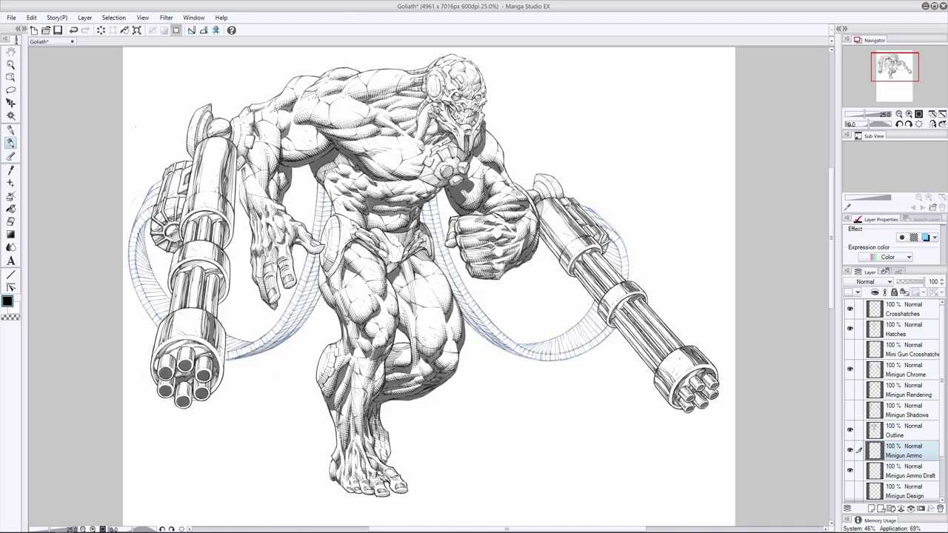
drag(160, 180, 140, 216)
Hide the draft layer and ink shadows between the cartridges beside the waist on a new Minigun Ammo Shadows layer
click(850, 470)
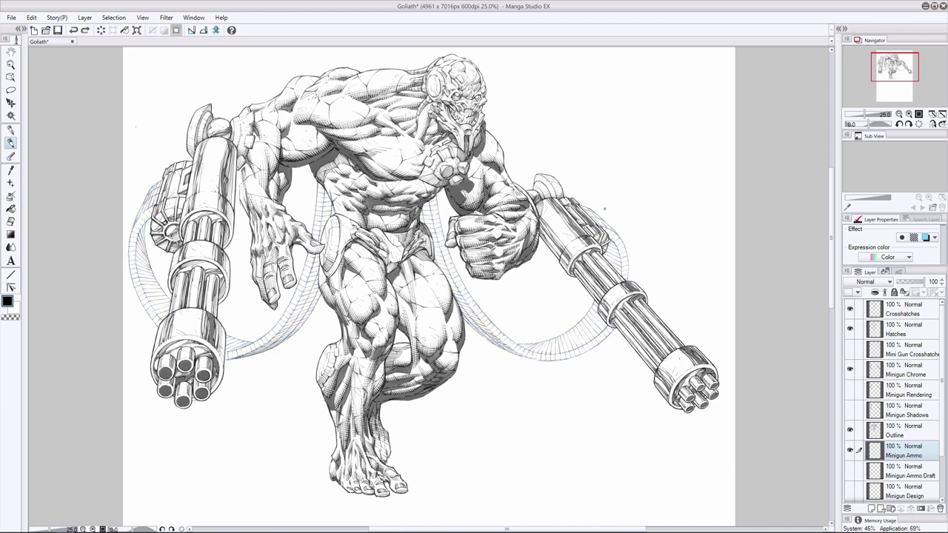
click(4, 221)
key(p)
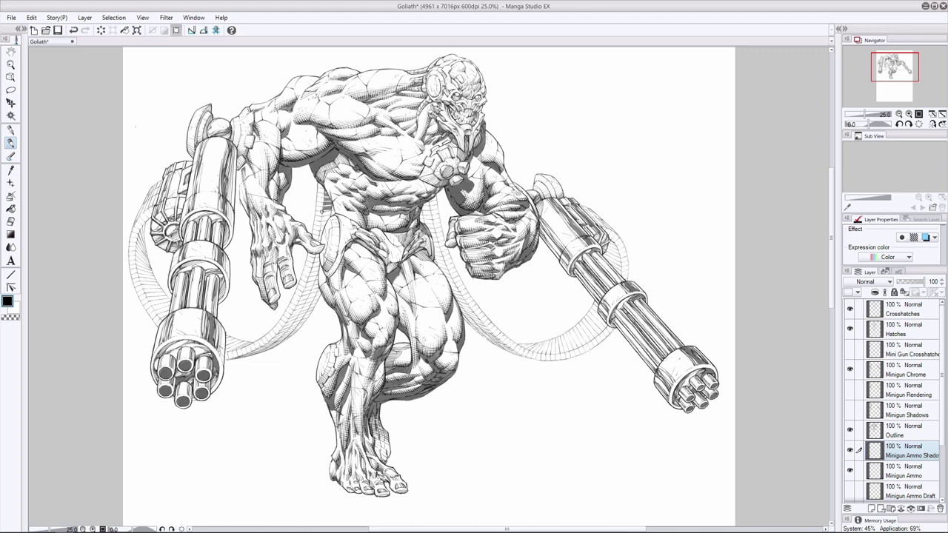
click(10, 223)
click(10, 143)
key(e)
key(p)
click(11, 221)
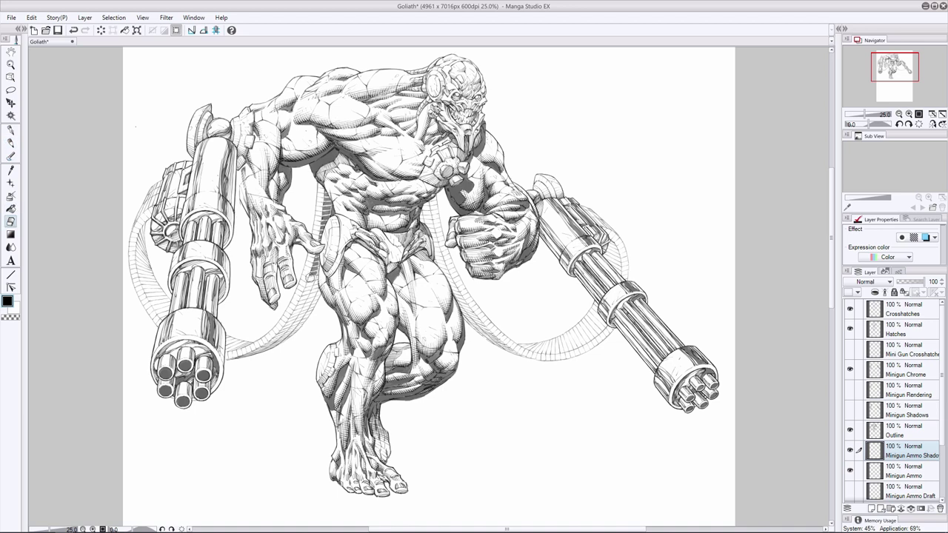
Extend the first belt's cartridge shadows down past the open hand and beside the thigh, erasing and redrawing strokes
drag(311, 276, 315, 278)
key(p)
key(e)
key(p)
key(ctrl+z)
key(e)
key(p)
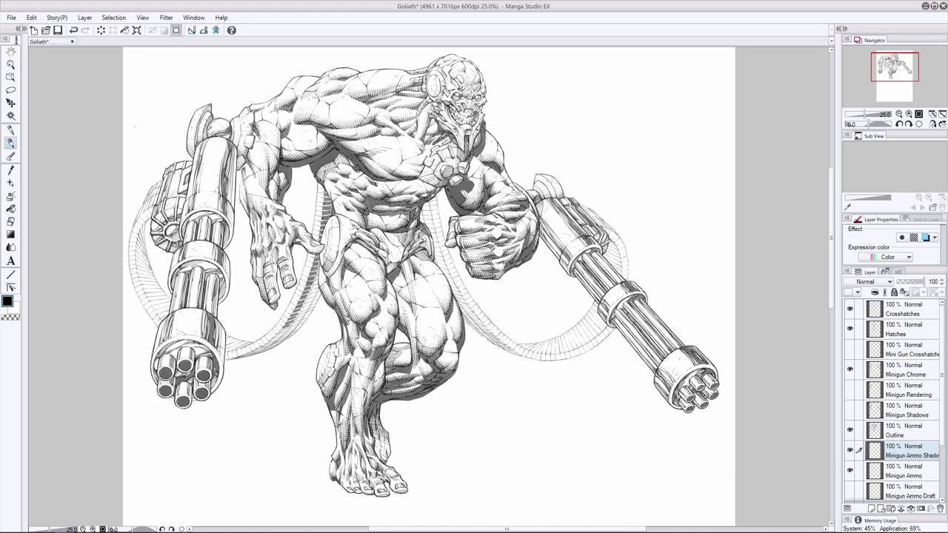
Ink cartridge shadows along the first belt's lower curve to the open-hand-side minigun's barrels
drag(284, 331, 274, 339)
drag(318, 285, 309, 298)
drag(315, 297, 299, 317)
key(ctrl+z)
key(e)
key(p)
drag(296, 327, 279, 341)
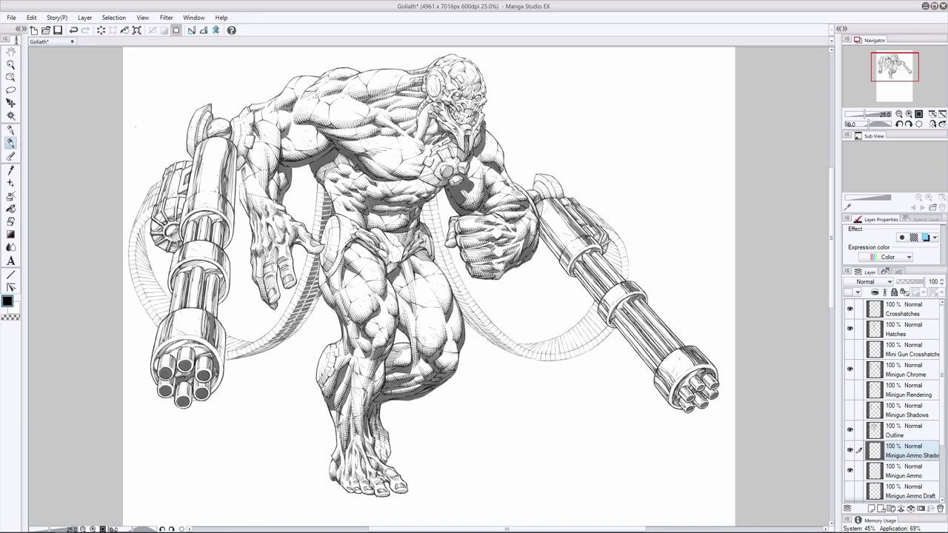
drag(318, 298, 310, 310)
key(ctrl+z)
key(ctrl+y)
drag(308, 316, 263, 352)
drag(269, 347, 248, 355)
drag(259, 352, 237, 358)
Ink cartridge shadows along the inner side of the first belt's loop behind the minigun and save the file
drag(147, 222, 142, 232)
drag(147, 219, 136, 244)
drag(145, 232, 138, 248)
drag(145, 238, 136, 250)
drag(142, 241, 134, 253)
drag(145, 249, 137, 260)
mouse_move(148, 252)
mouse_down()
mouse_move(135, 265)
mouse_move(146, 267)
mouse_up()
drag(137, 262, 147, 267)
drag(136, 262, 138, 272)
drag(151, 265, 137, 275)
mouse_move(155, 271)
mouse_down()
mouse_move(138, 274)
mouse_move(146, 286)
mouse_up()
drag(154, 279, 141, 289)
drag(162, 284, 141, 288)
key(ctrl+s)
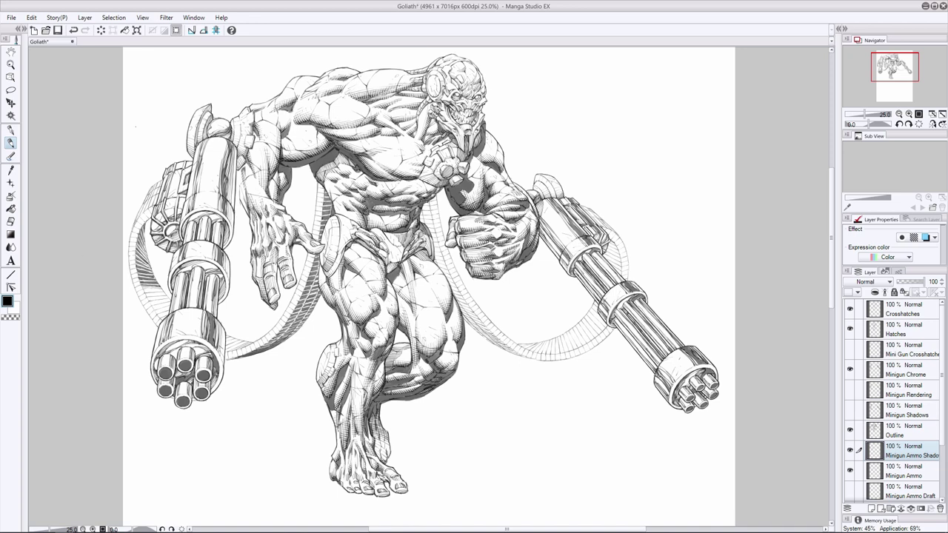
Ink cartridge shadows on the second belt from the waist down beside the thigh, comparing strokes with undo and redo
key(ctrl+z)
key(ctrl+y)
key(e)
key(p)
key(ctrl+z)
drag(425, 223, 431, 226)
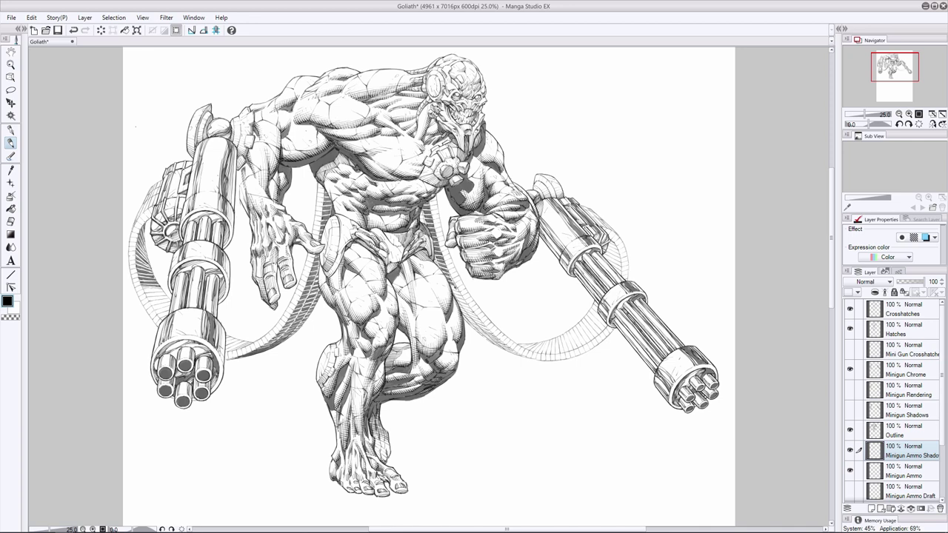
key(ctrl+z)
key(ctrl+y)
key(ctrl+z)
key(ctrl+y)
key(ctrl+z)
key(ctrl+y)
Continue the cartridge shadows through the second belt's lower curve, undoing and redrawing strokes
drag(469, 313, 497, 340)
key(ctrl+z)
key(ctrl+z)
key(ctrl+y)
key(e)
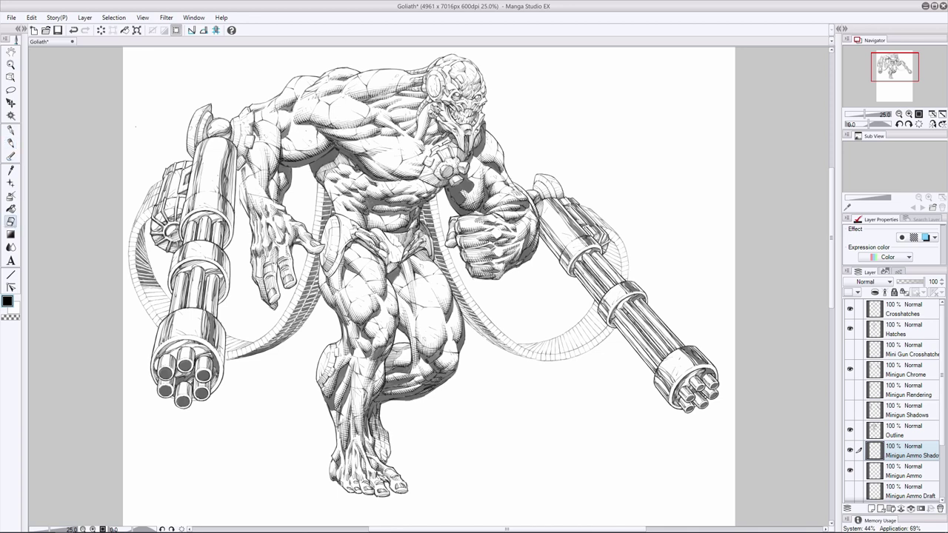
key(p)
drag(467, 319, 488, 337)
key(ctrl+z)
key(ctrl+z)
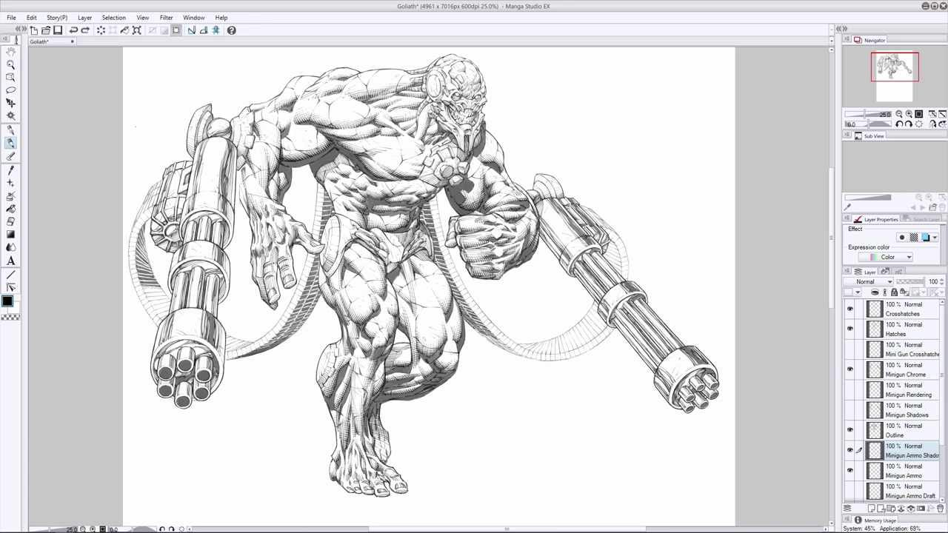
mouse_move(473, 327)
mouse_down()
mouse_move(524, 356)
mouse_move(496, 341)
mouse_up()
key(ctrl+z)
key(e)
key(ctrl+z)
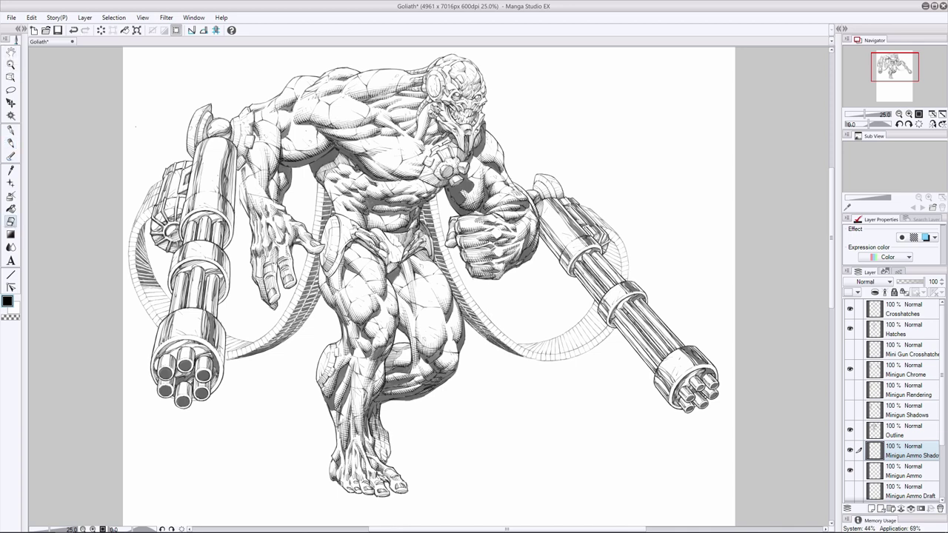
key(ctrl+z)
key(ctrl+y)
Ink trial shadow strokes on the second belt's loop behind the fist-side minigun, undoing several of them
key(p)
drag(619, 255, 607, 251)
mouse_move(620, 256)
mouse_down()
mouse_move(611, 228)
mouse_move(578, 245)
mouse_move(607, 249)
mouse_up()
key(ctrl+z)
key(ctrl+z)
drag(620, 257, 607, 248)
mouse_move(612, 253)
mouse_down()
mouse_move(606, 248)
mouse_move(619, 247)
mouse_up()
drag(607, 252, 618, 244)
mouse_move(608, 251)
mouse_down()
mouse_move(618, 243)
mouse_move(615, 252)
mouse_up()
drag(609, 262, 621, 255)
mouse_move(605, 261)
mouse_down()
mouse_move(622, 251)
mouse_move(613, 254)
mouse_up()
drag(606, 265, 616, 255)
drag(609, 268, 618, 261)
key(ctrl+z)
key(ctrl+z)
key(ctrl+z)
key(ctrl+z)
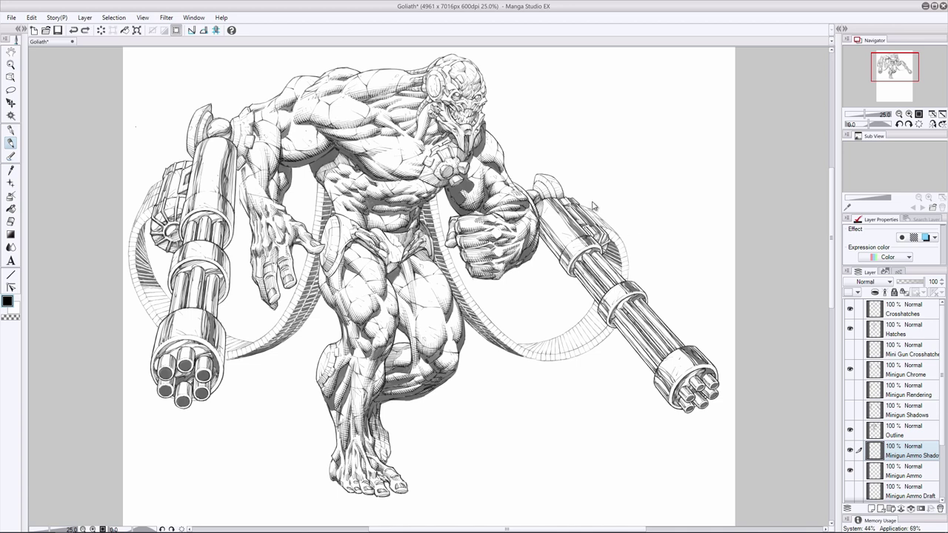
Restore the shadow strokes on the second belt's loop behind the fist-side minigun and erase the excess ink there
key(ctrl+y)
key(ctrl+z)
key(ctrl+y)
key(ctrl+z)
key(ctrl+y)
key(ctrl+y)
click(10, 222)
drag(606, 258, 619, 263)
click(11, 143)
Try short cartridge shadow strokes on the loop beside the fist-side minigun's body, comparing and undoing them
key(ctrl+z)
key(ctrl+y)
key(ctrl+z)
key(ctrl+y)
key(ctrl+z)
key(ctrl+y)
key(e)
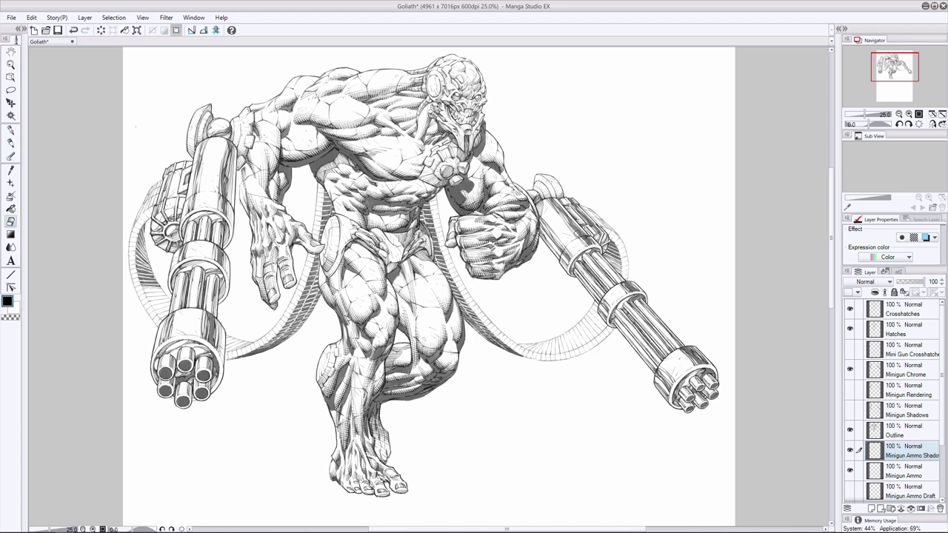
key(p)
key(ctrl+z)
mouse_move(606, 258)
mouse_down()
mouse_move(618, 265)
mouse_move(609, 261)
mouse_up()
key(ctrl+z)
Ink and clean up the remaining cartridge shadows on the loop behind the fist-side minigun and save the file
key(e)
key(p)
drag(603, 256, 619, 273)
key(e)
key(p)
key(ctrl+z)
key(ctrl+z)
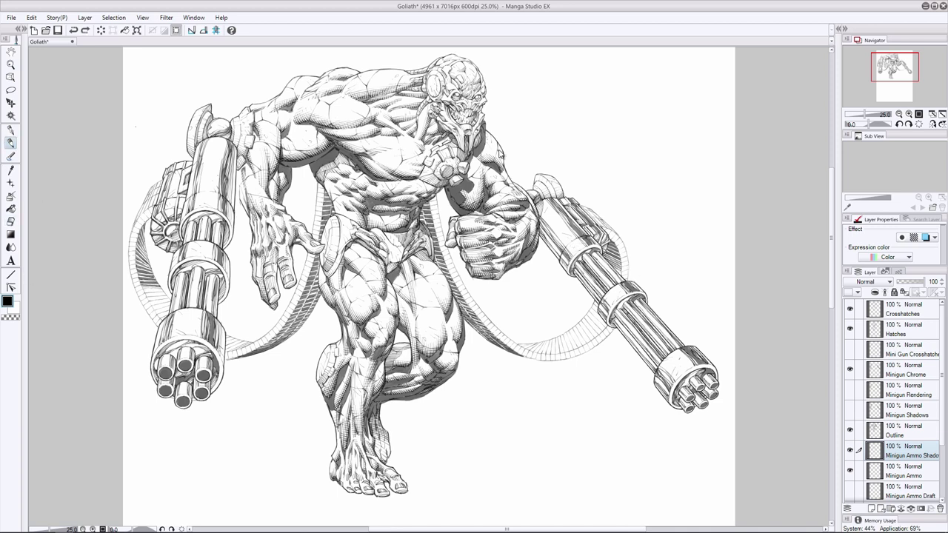
key(ctrl+y)
key(e)
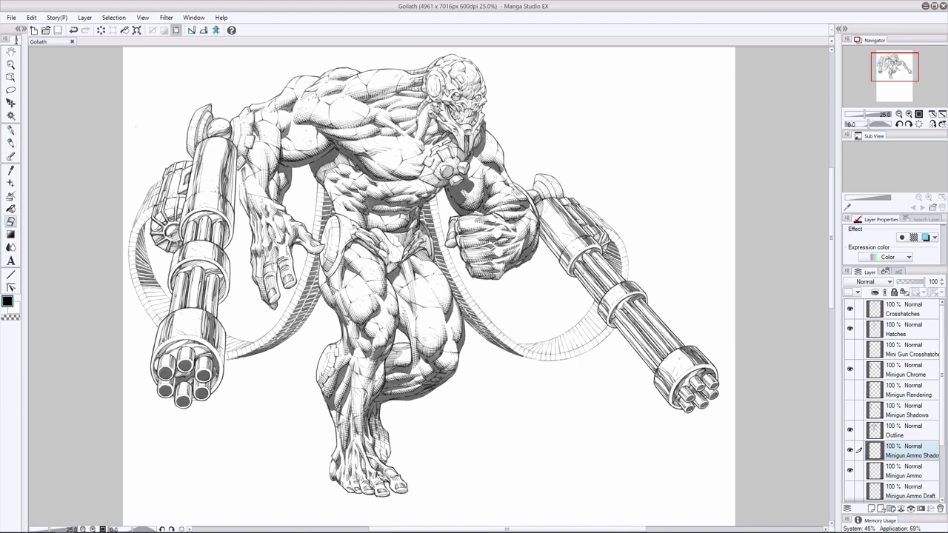
key(ctrl+z)
key(ctrl+y)
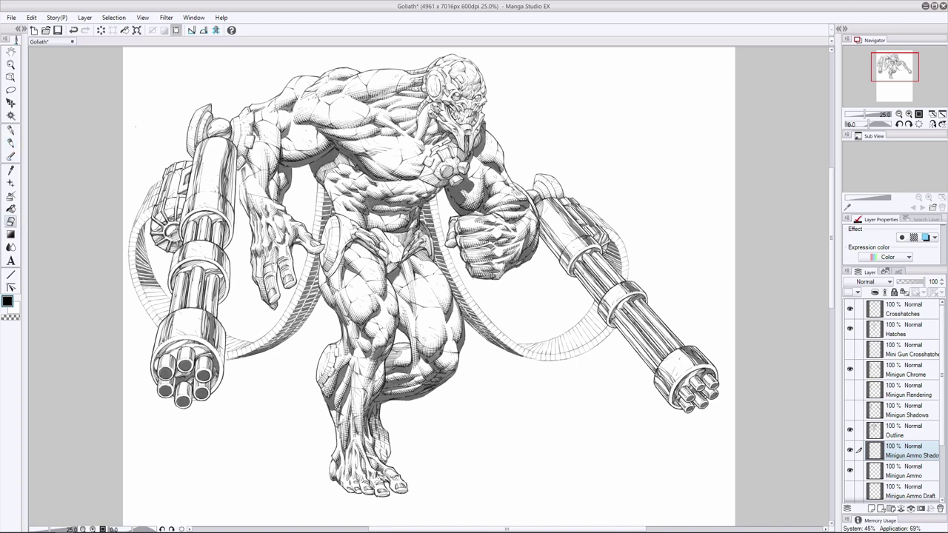
key(ctrl+z)
key(ctrl+y)
Add a new layer above the ammo shadows and name it Minigun Ammo Line Weights
key(p)
key(ctrl+shift+n)
double_click(905, 454)
text(Line Weights)
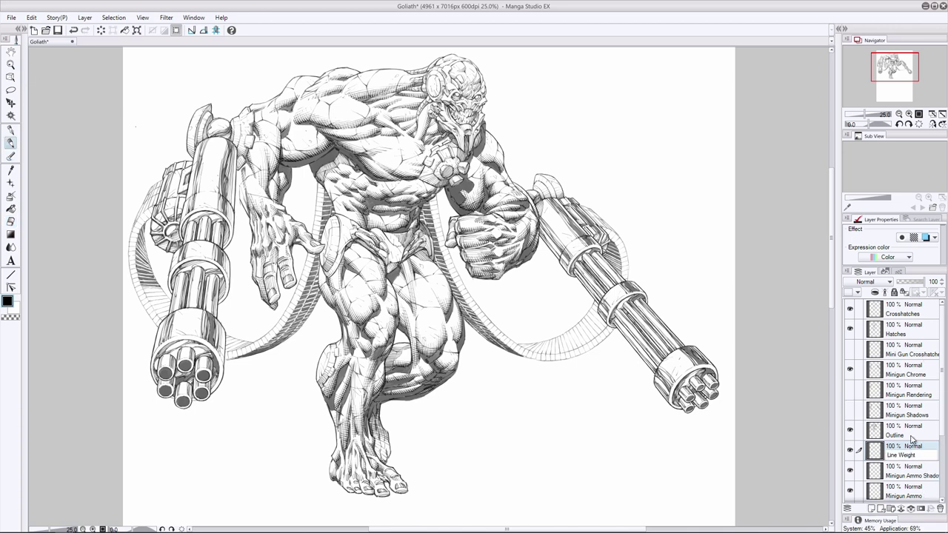
key(Home)
text(Minigun Ammo)
key(Return)
scroll(428, 286, up, 1)
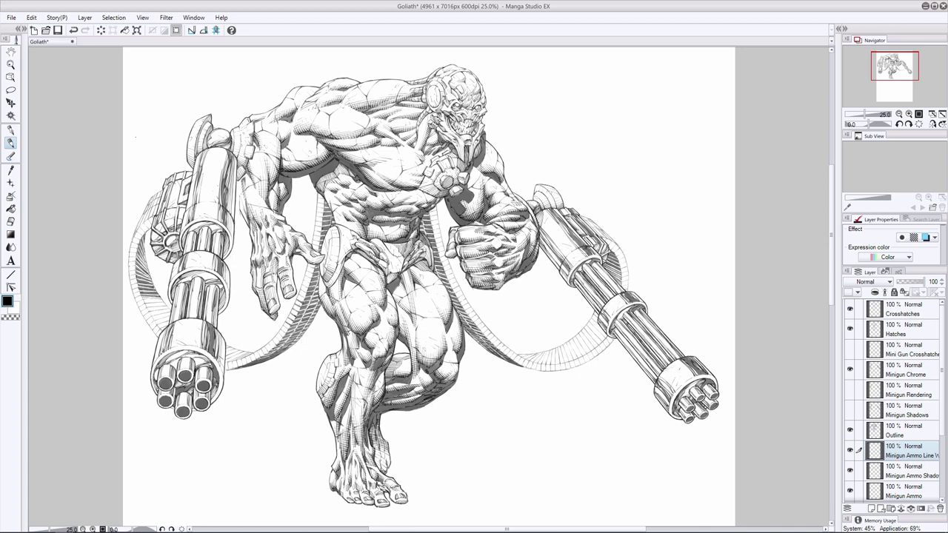
Ink heavier lines on the first belt's lower curve between the open hand and the minigun, undoing unwanted strokes
drag(297, 298, 305, 295)
key(ctrl+z)
key(e)
key(p)
key(ctrl+z)
drag(259, 354, 254, 361)
key(ctrl+z)
key(e)
key(ctrl+z)
key(ctrl+y)
key(p)
Thicken the cartridge lines on the first belt's outer loop and touch up the Minigun Ammo Shadows layer with the eraser
drag(155, 304, 171, 311)
key(ctrl+z)
mouse_move(166, 314)
mouse_down()
mouse_move(151, 316)
mouse_move(166, 321)
mouse_up()
drag(153, 318, 170, 324)
mouse_move(239, 350)
mouse_down()
mouse_move(225, 356)
mouse_move(249, 355)
mouse_move(237, 358)
mouse_up()
key(ctrl+z)
click(11, 221)
click(905, 471)
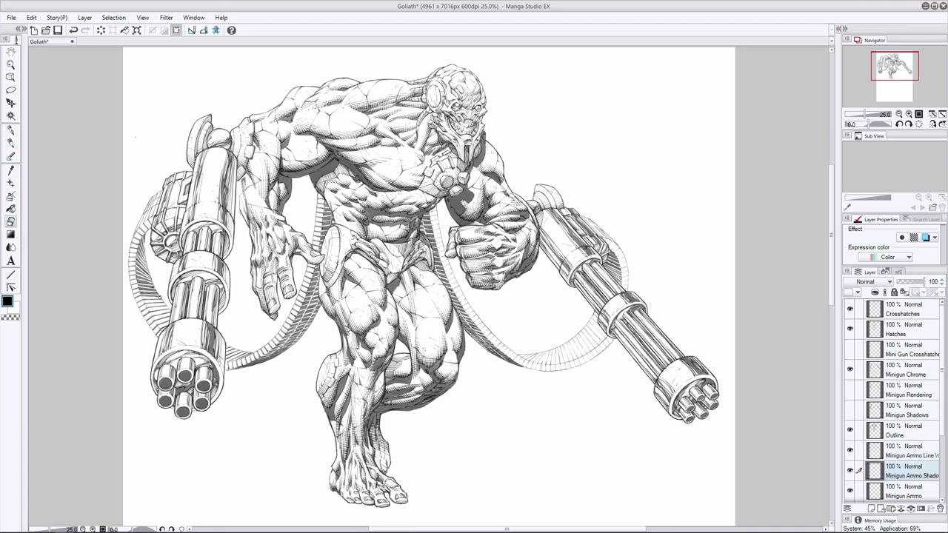
click(905, 453)
click(10, 146)
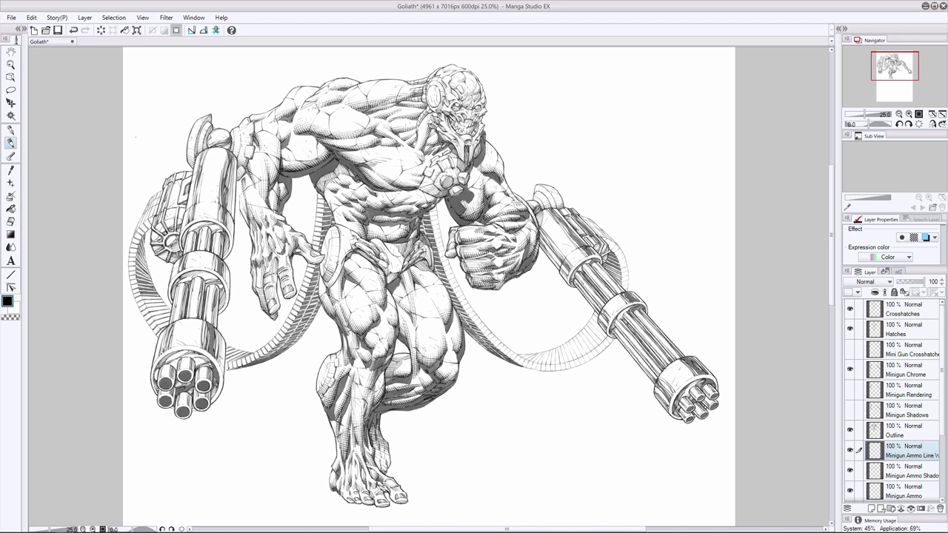
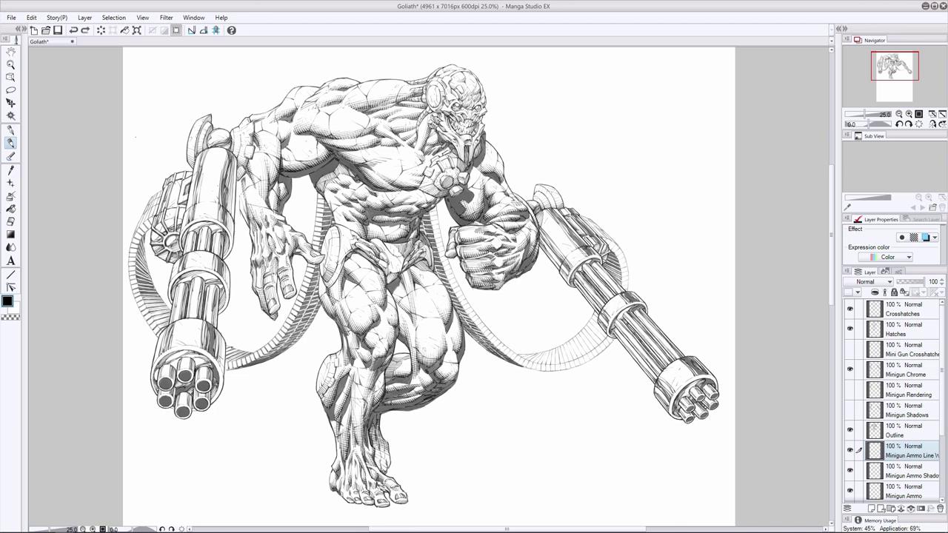
Erase stray shadow ink from the second belt's loop on the Minigun Ammo Shadows layer and reselect the line weights layer
key(e)
click(902, 411)
click(902, 450)
click(901, 471)
drag(619, 287, 619, 274)
key(p)
click(902, 451)
Ink line weights on the second belt's outer loop behind the minigun and at its upper end beside the waist
key(ctrl+z)
drag(622, 258, 626, 263)
key(ctrl+z)
key(ctrl+y)
key(ctrl+z)
key(ctrl+y)
drag(433, 228, 439, 224)
Check the belt with the Minigun Ammo Shadows layer toggled off and on, and thicken cartridge lines along the second belt's bottom curve
click(850, 471)
click(850, 471)
drag(524, 356, 542, 362)
key(ctrl+z)
drag(554, 348, 559, 360)
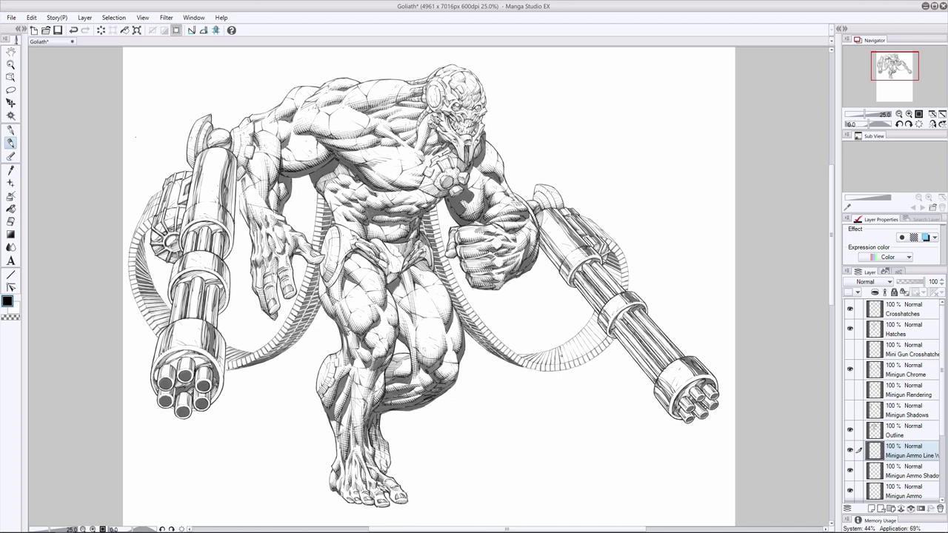
Continue the line weights from the second belt's bottom curve up to the minigun barrels, cleaning up strokes with the eraser
key(e)
key(p)
drag(563, 348, 568, 360)
key(e)
key(p)
drag(570, 345, 575, 358)
key(e)
key(p)
drag(576, 339, 583, 349)
mouse_move(579, 332)
mouse_down()
mouse_move(591, 352)
mouse_move(589, 342)
mouse_move(598, 347)
mouse_up()
key(e)
key(p)
drag(591, 330, 603, 336)
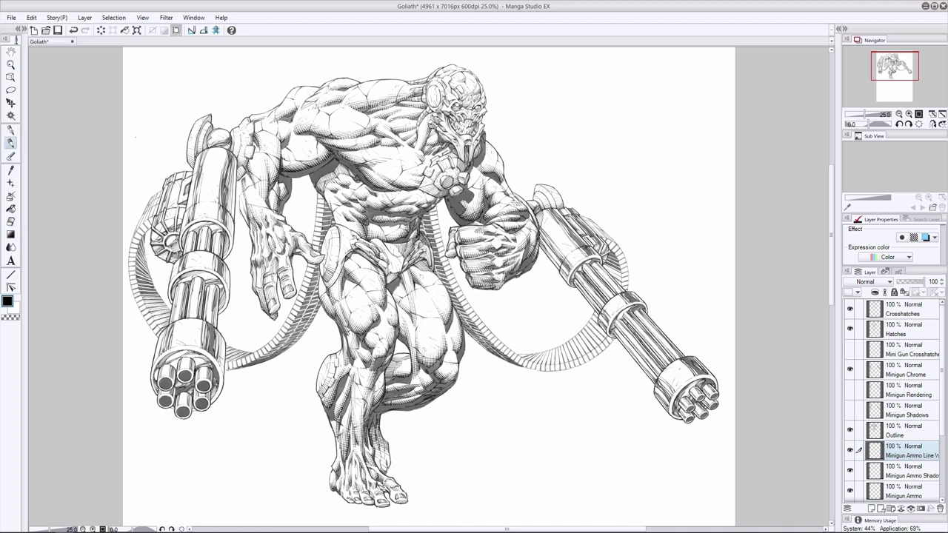
Strengthen selected cartridge lines on the second belt's outer loop and bottom curve, erasing excess ink
drag(607, 276, 618, 268)
drag(528, 361, 550, 350)
key(e)
key(p)
drag(558, 362, 561, 344)
drag(604, 272, 617, 265)
key(e)
drag(583, 351, 588, 345)
key(p)
Add a temporary layer for trial strokes on the second belt's bottom curve and merge it into Minigun Ammo Line Weights
key(ctrl+shift+n)
drag(519, 356, 540, 356)
key(ctrl+z)
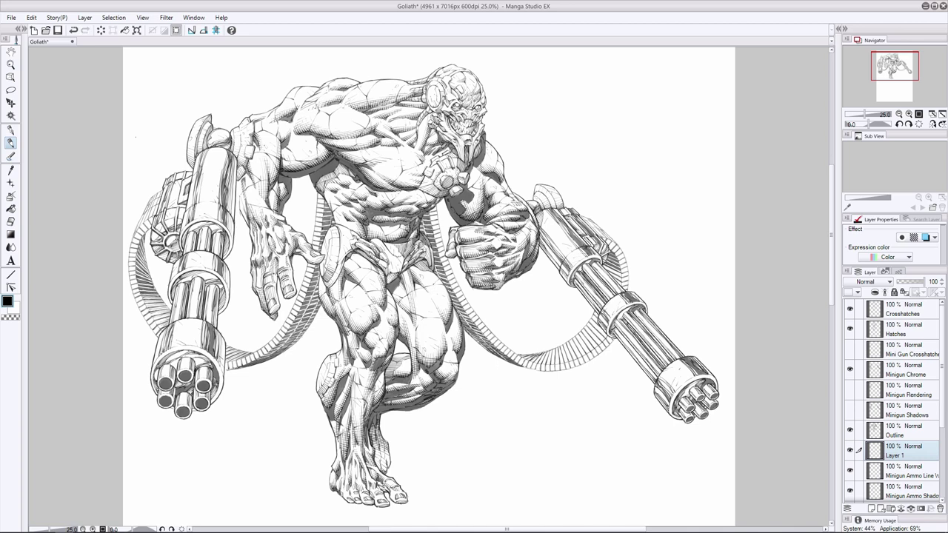
key(ctrl+e)
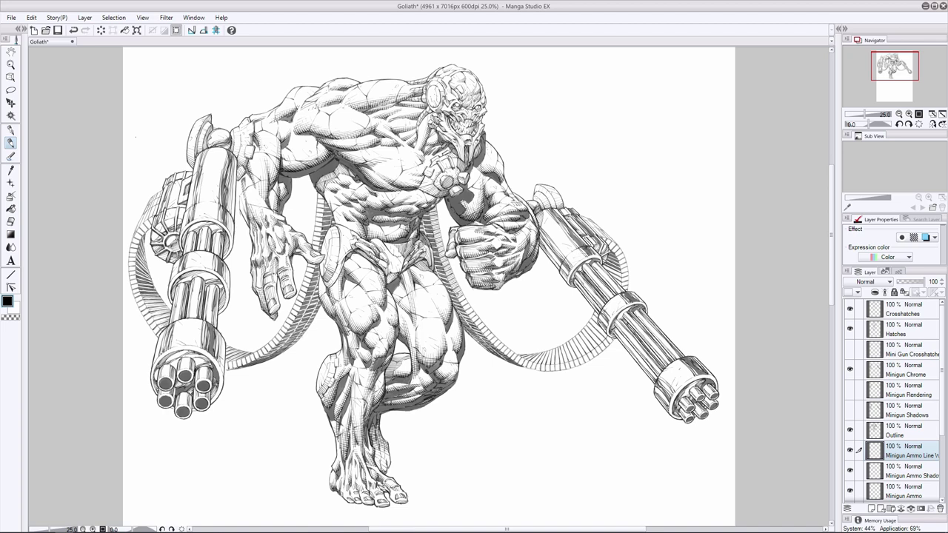
Ink a line weight stroke on the second belt beside the thigh, comparing it with undo and redo
key(ctrl+z)
drag(460, 295, 466, 304)
key(ctrl+z)
key(ctrl+y)
key(ctrl+z)
key(ctrl+y)
key(ctrl+z)
key(ctrl+y)
key(ctrl+z)
key(ctrl+y)
Refine the ammo belt details by alternating inking and erasing, compare the last strokes, and save the file
key(e)
key(p)
key(e)
key(p)
key(e)
key(p)
key(ctrl+z)
key(ctrl+y)
key(ctrl+z)
key(ctrl+y)
key(ctrl+z)
key(ctrl+y)
key(ctrl+z)
key(ctrl+y)
key(ctrl+s)
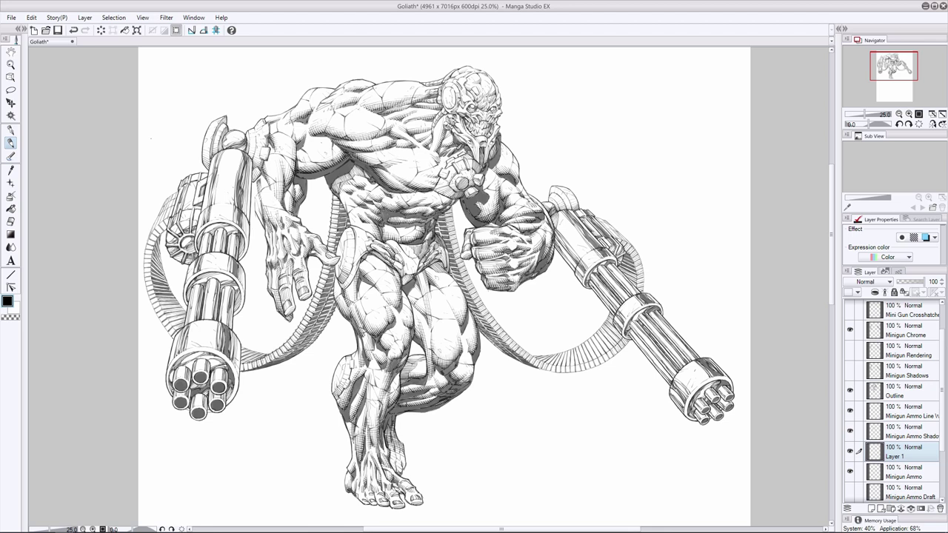
Ink and erase belt details on the new layer between Minigun Ammo Shadows and Minigun Ammo
key(ctrl+z)
key(ctrl+y)
key(e)
key(p)
key(e)
key(p)
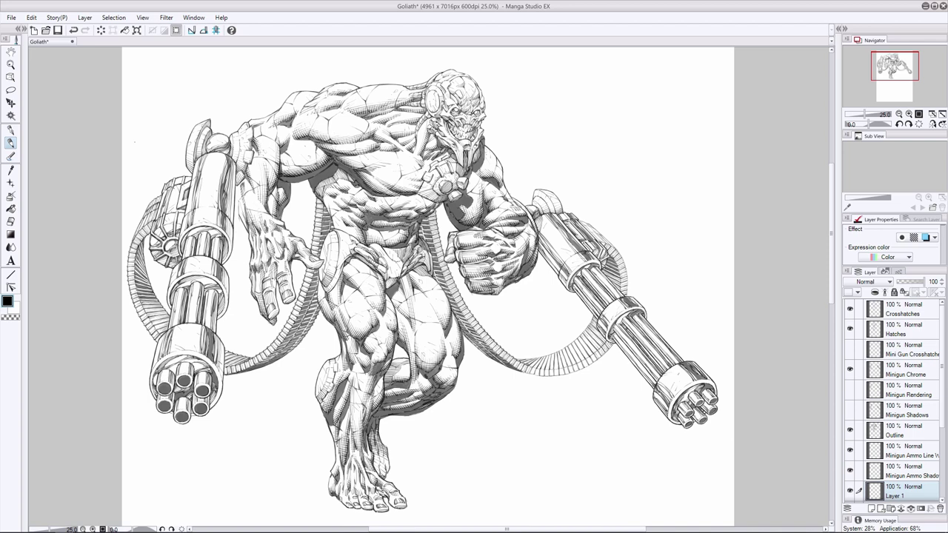
Compare the latest belt detail strokes on the new layer by repeatedly undoing and redoing them
key(ctrl+z)
key(ctrl+y)
key(ctrl+z)
key(ctrl+y)
key(ctrl+z)
key(ctrl+y)
key(ctrl+z)
key(ctrl+y)
key(ctrl+z)
key(ctrl+y)
Ink a short detail stroke on the lower curve of the belt beside the diagonal minigun on Layer 1, comparing it with undo and redo
drag(531, 359, 545, 357)
key(ctrl+z)
key(ctrl+y)
key(ctrl+z)
key(ctrl+y)
key(ctrl+z)
key(ctrl+y)
click(13, 221)
key(p)
key(ctrl+z)
key(ctrl+y)
click(11, 222)
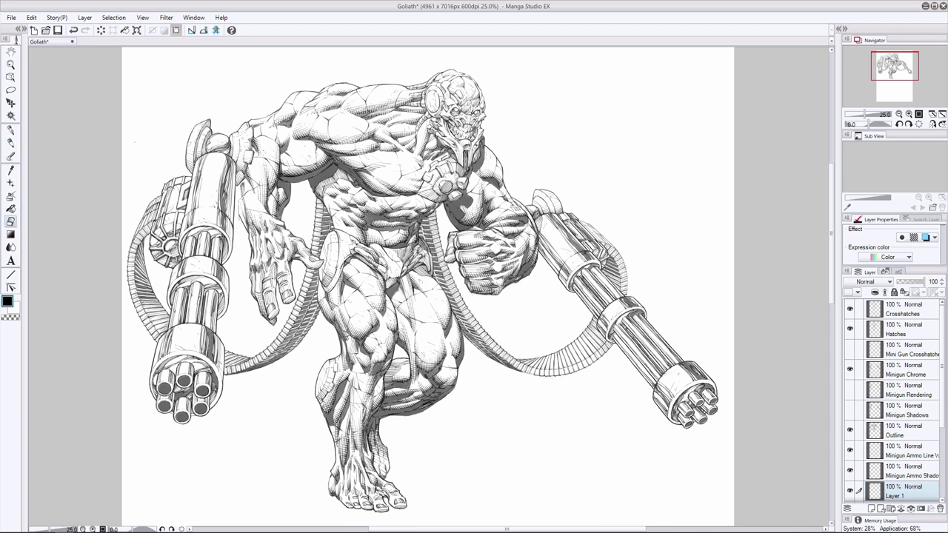
Refine the belt details on Layer 1 by alternating inking and erasing, comparing the strokes with undo and redo
click(12, 144)
key(e)
key(p)
key(ctrl+z)
key(ctrl+y)
key(ctrl+z)
key(ctrl+y)
key(ctrl+z)
click(10, 221)
key(ctrl+y)
click(10, 143)
key(ctrl+z)
key(ctrl+y)
Ink a short stroke across the lowest cartridges of the diagonal minigun's belt and touch up the details around it
drag(560, 368, 563, 374)
key(ctrl+z)
key(ctrl+y)
key(ctrl+z)
key(ctrl+y)
key(e)
key(p)
key(ctrl+z)
key(ctrl+y)
Compare the latest belt strokes by undoing and redoing them, and check Layer 1 by toggling its visibility
key(ctrl+z)
key(ctrl+y)
key(ctrl+z)
key(ctrl+y)
key(ctrl+z)
key(ctrl+y)
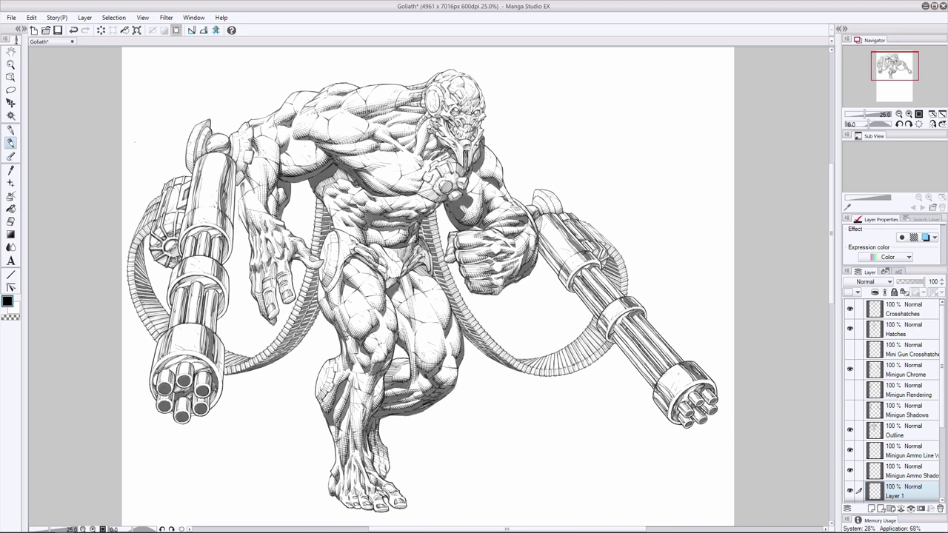
key(ctrl+z)
key(ctrl+y)
key(ctrl+z)
key(ctrl+y)
drag(941, 403, 941, 429)
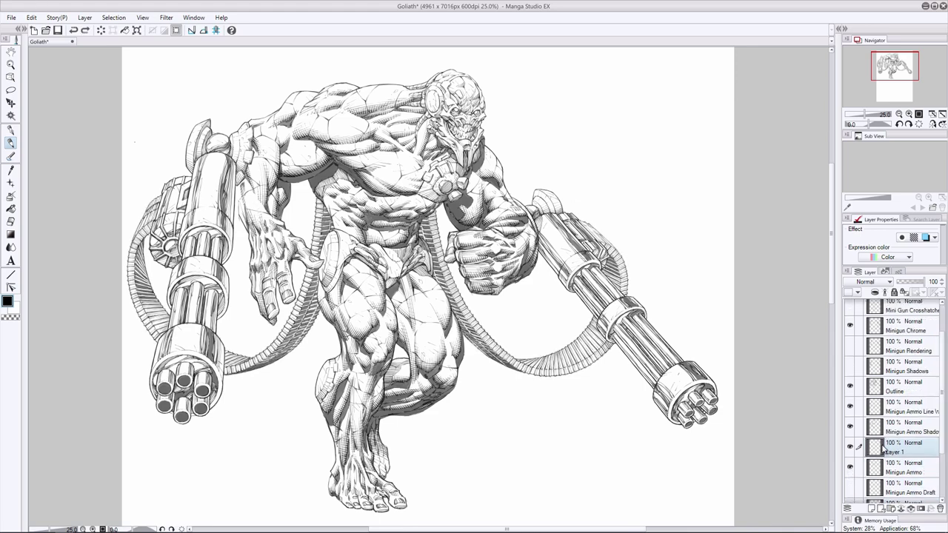
click(850, 447)
click(851, 447)
Erase excess line weight along the diagonal minigun's lower belt curve on the Minigun Ammo Line Weight layer
scroll(854, 381, down, 1)
click(857, 393)
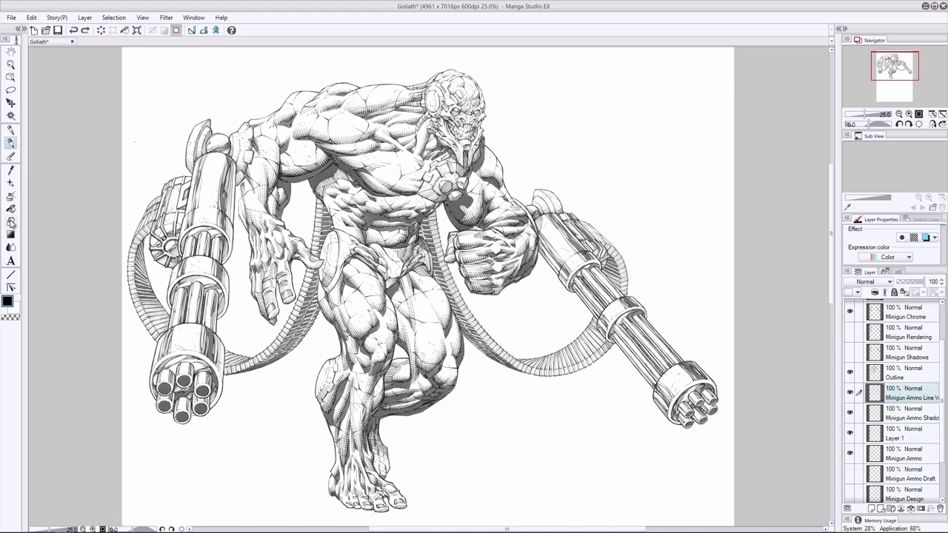
click(11, 221)
mouse_move(538, 371)
mouse_down()
mouse_move(578, 333)
mouse_move(605, 356)
mouse_up()
key(p)
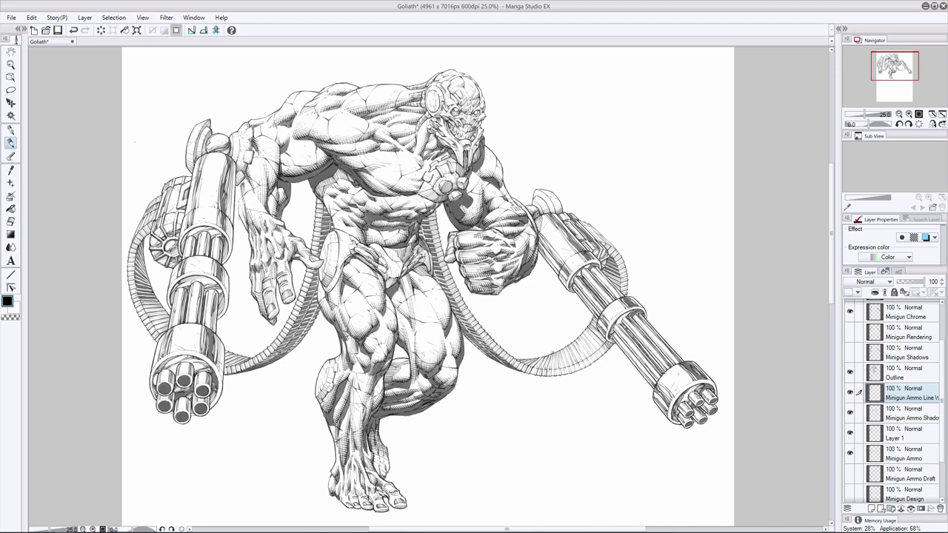
Ink line weight strokes along the belt's inner edge below the diagonal minigun, undoing unwanted strokes
mouse_move(551, 352)
mouse_down()
mouse_move(562, 375)
mouse_move(565, 363)
mouse_move(575, 369)
mouse_move(572, 346)
mouse_move(573, 358)
mouse_up()
key(ctrl+z)
key(ctrl+z)
key(ctrl+z)
key(ctrl+z)
key(ctrl+y)
mouse_move(590, 352)
mouse_down()
mouse_move(581, 366)
mouse_move(578, 351)
mouse_move(583, 358)
mouse_up()
mouse_move(595, 356)
mouse_down()
mouse_move(587, 363)
mouse_move(582, 347)
mouse_up()
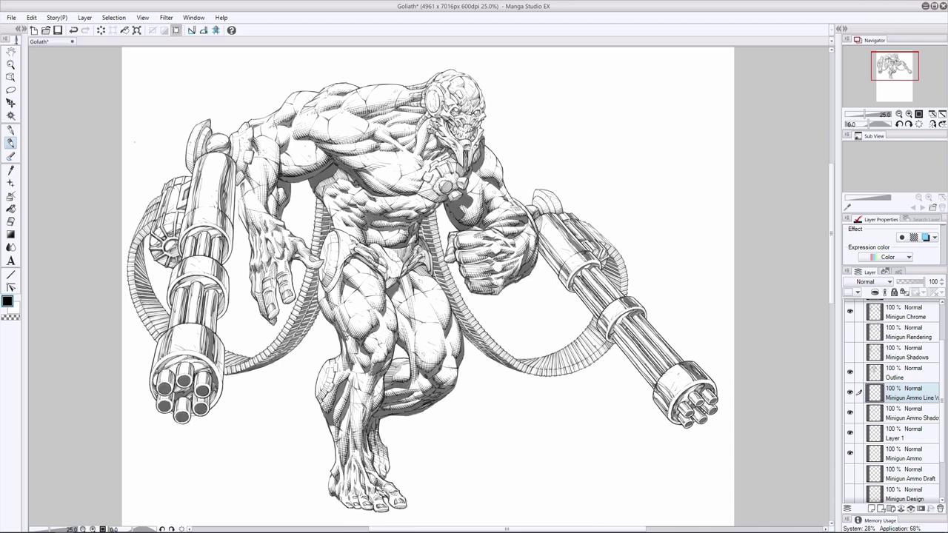
Erase and re-ink the fine belt details on Layer 1
click(905, 434)
click(10, 221)
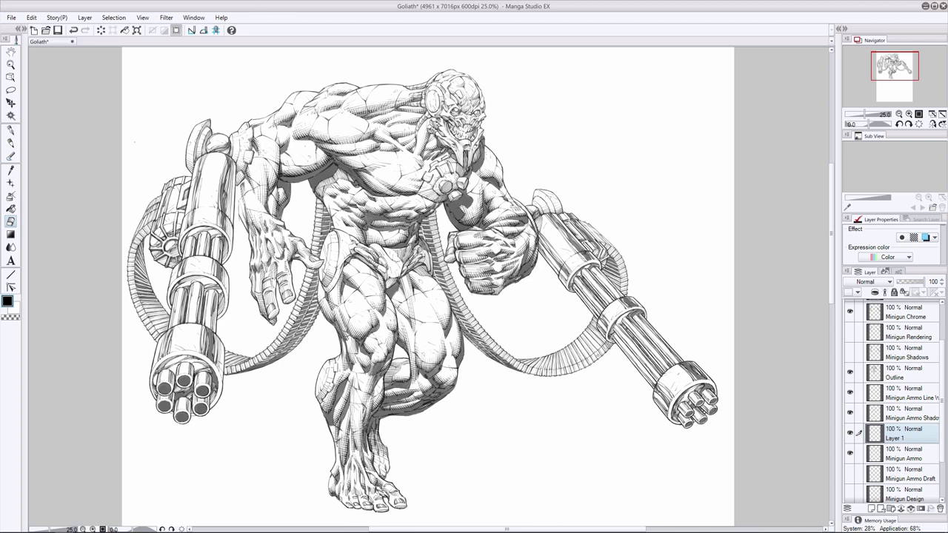
key(p)
Merge the Minigun Ammo, Layer 1, shadow and line weight layers into one Minigun Ammo layer
click(899, 455)
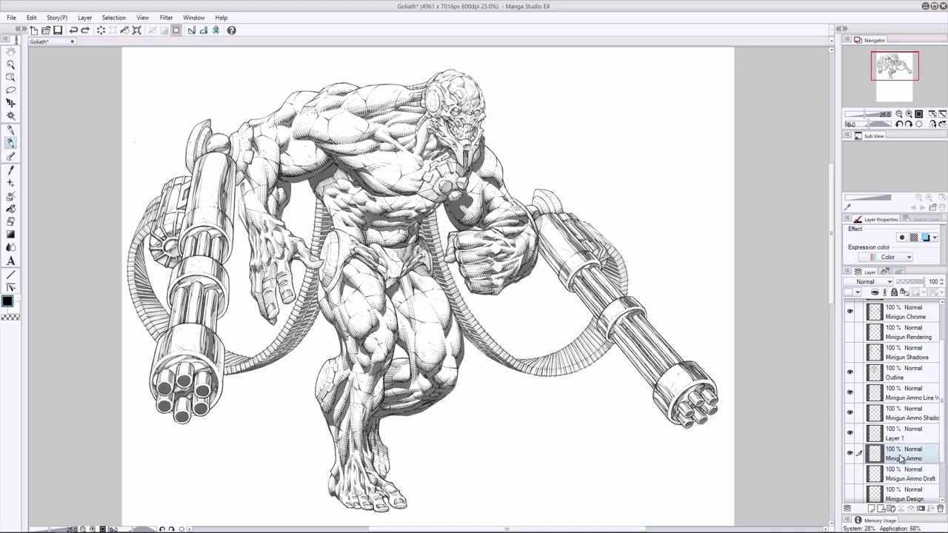
shift+click(906, 396)
key(shift+alt+e)
Alternate erasing and inking on the merged Minigun Ammo layer and ink a short cartridge line at the belt's lowest point
key(e)
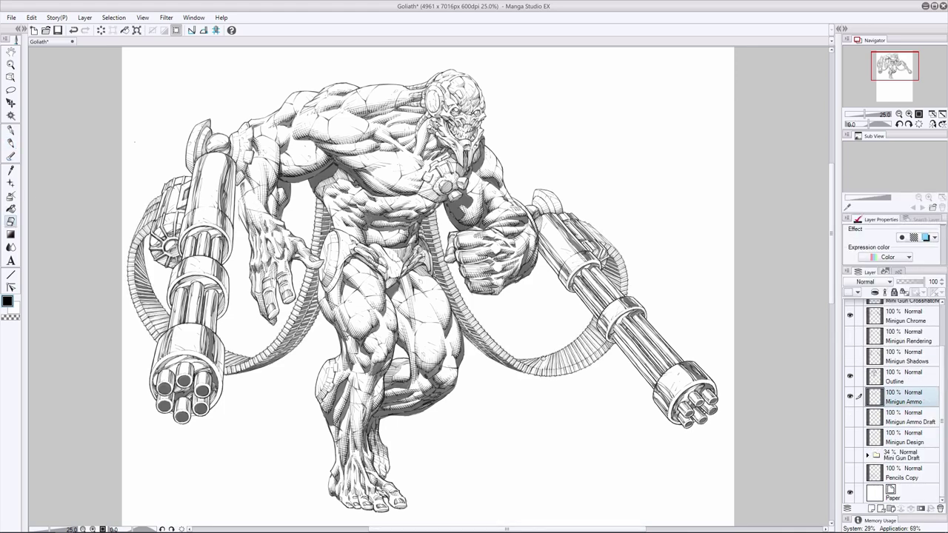
click(12, 142)
key(ctrl+z)
key(e)
key(p)
key(e)
key(p)
key(e)
key(p)
key(ctrl+z)
drag(539, 363, 541, 374)
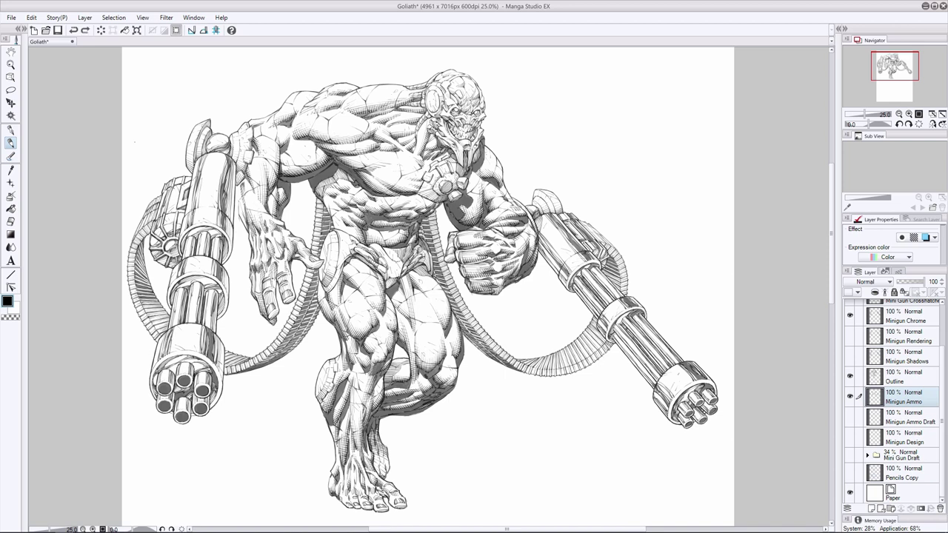
Erase stray ink along the lower edge of the belt's bottom curve and re-ink the cartridge edges
key(e)
drag(531, 373, 540, 375)
click(10, 142)
key(e)
click(10, 143)
key(e)
key(p)
key(e)
key(p)
key(e)
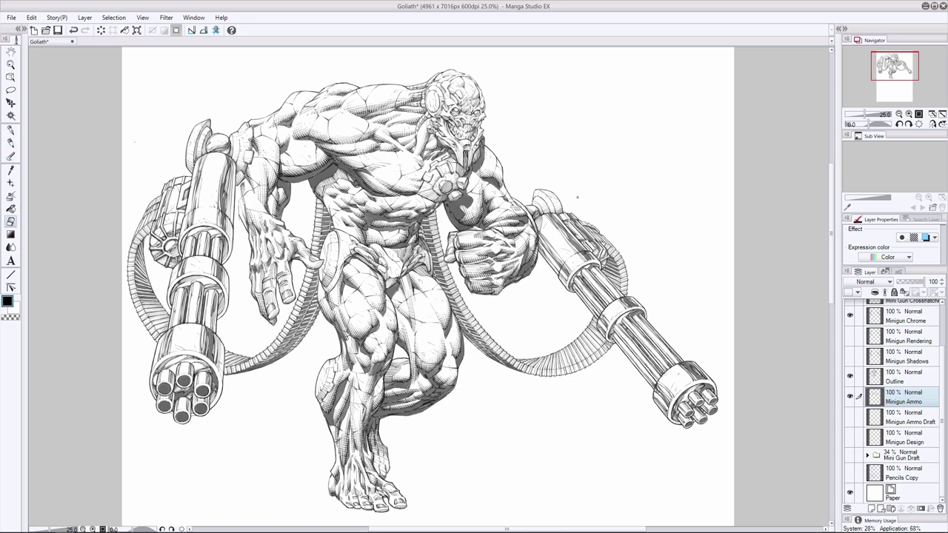
Clean up the upper edge of the belt's bottom curve with short eraser strokes, undoing an unwanted mark
key(p)
key(e)
key(p)
key(e)
key(ctrl+z)
click(579, 337)
drag(534, 361, 526, 364)
key(p)
key(e)
drag(539, 357, 534, 366)
key(p)
Try a cartridge line on the belt's rising section, undo it, and refine the cartridges by alternating erasing and inking
drag(562, 350, 567, 364)
key(ctrl+z)
key(e)
key(p)
key(e)
key(p)
key(e)
key(p)
key(e)
key(p)
key(e)
key(p)
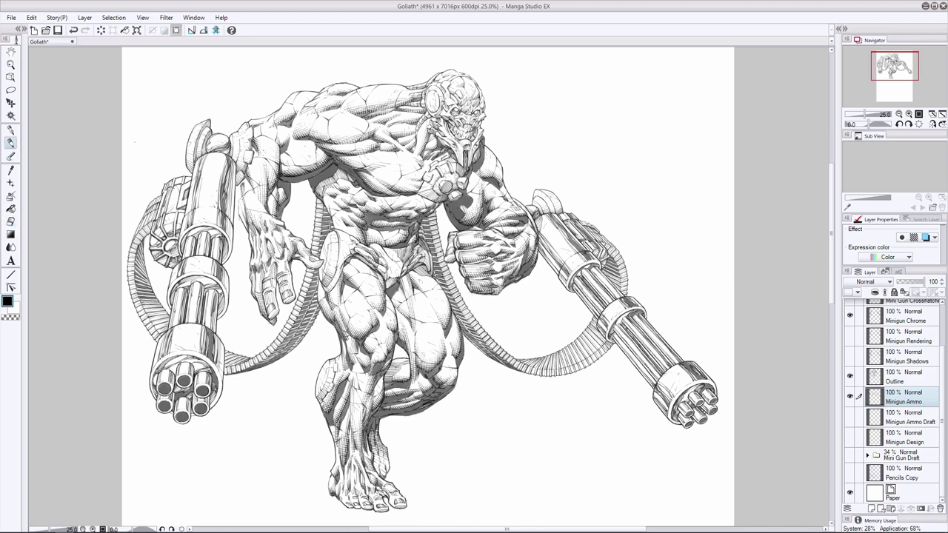
Ink cartridge lines up the belt toward the diagonal minigun's barrels, undoing poor strokes and erasing overshoots
drag(578, 362, 586, 373)
key(ctrl+z)
key(ctrl+z)
drag(554, 357, 558, 371)
key(ctrl+z)
key(e)
key(p)
drag(563, 349, 571, 364)
key(e)
key(p)
drag(589, 326, 604, 341)
key(e)
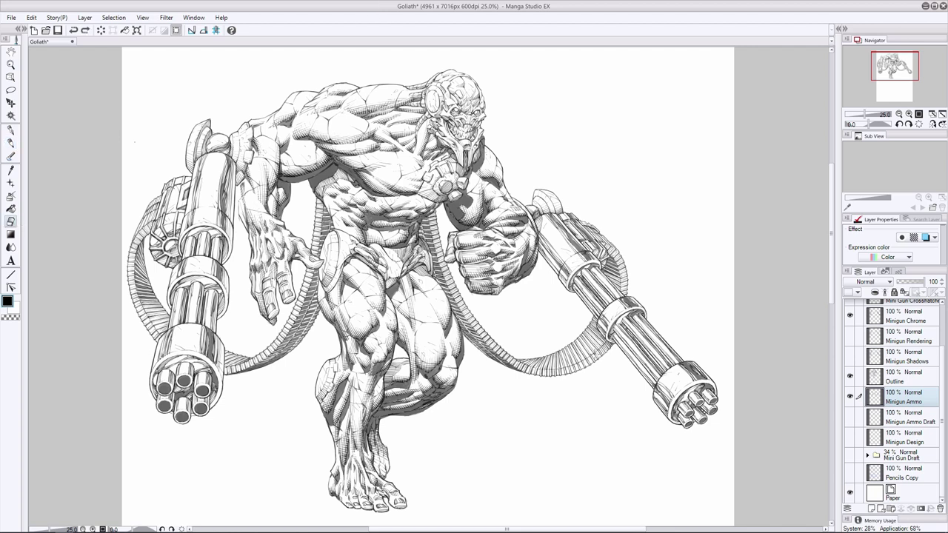
key(p)
alt+click(617, 267)
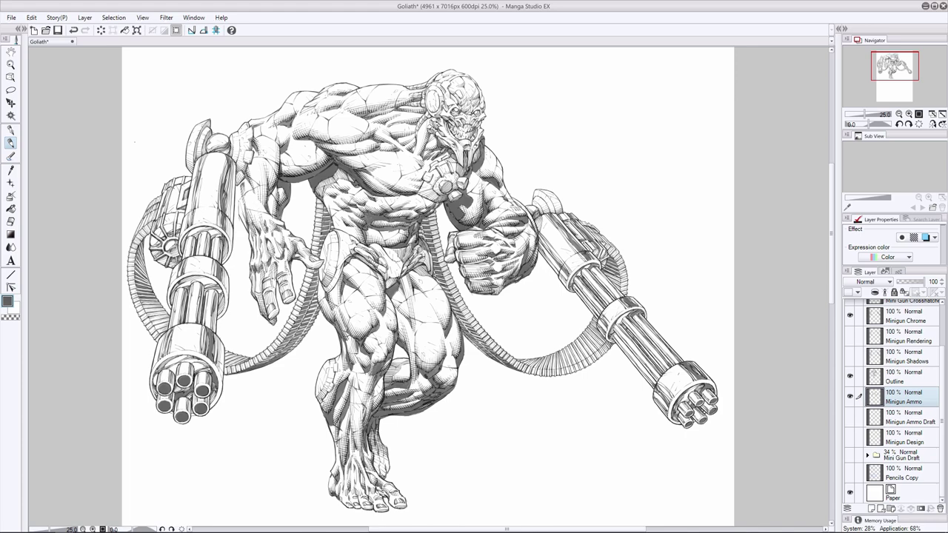
alt+click(609, 267)
alt+click(608, 271)
alt+click(608, 271)
alt+click(608, 271)
alt+click(617, 276)
Set the drawing color to black
double_click(8, 300)
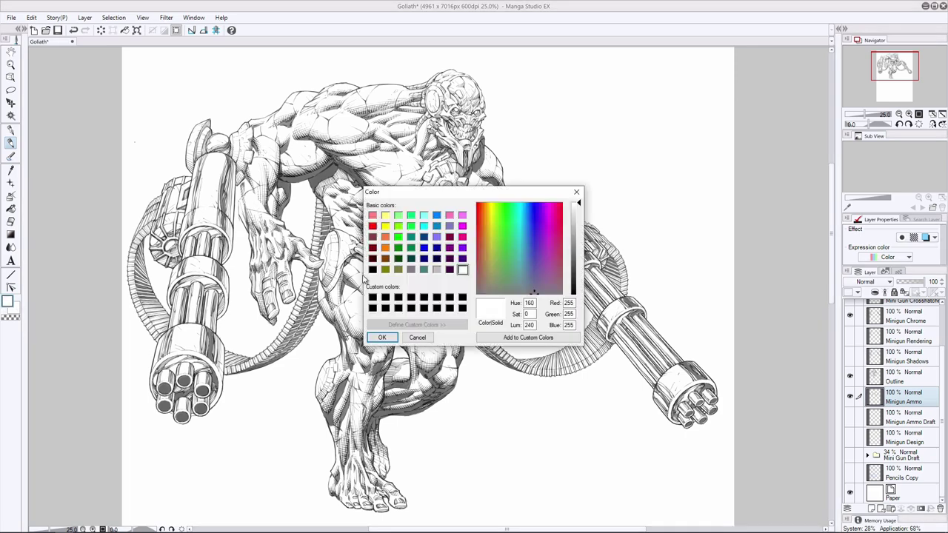
click(372, 271)
click(383, 338)
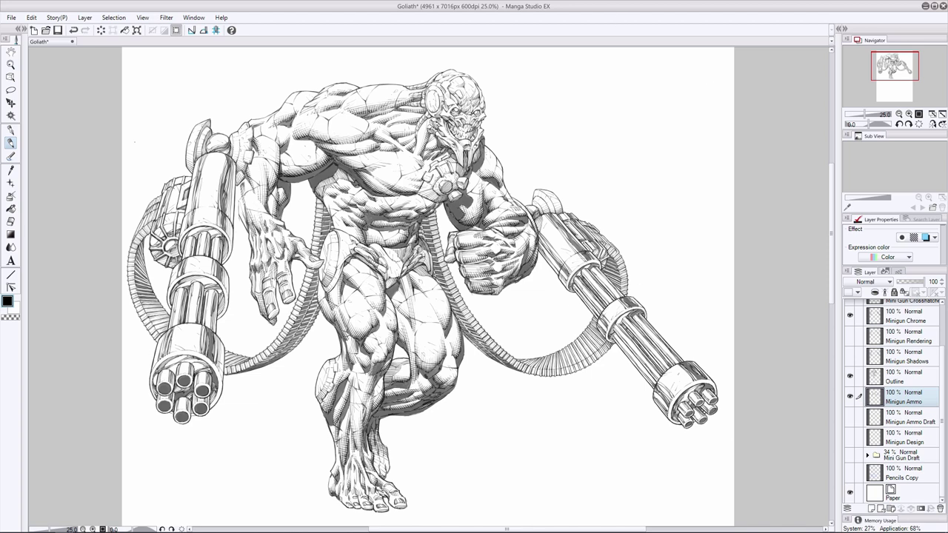
Ink short cartridge lines on the belt beside the diagonal minigun, undoing a poor stroke
key(e)
key(p)
drag(604, 274, 619, 274)
key(ctrl+z)
drag(589, 241, 595, 234)
Set the drawing color to black and ink two cartridge lines on the belt's outer bend beside the diagonal minigun's barrels
double_click(8, 301)
click(372, 270)
click(382, 337)
drag(608, 278, 618, 272)
drag(610, 278, 620, 270)
Try a stroke near the diagonal minigun's ammo feed and another on the belt's descending section below the fist, undoing both
key(e)
key(p)
drag(586, 230, 595, 239)
key(ctrl+z)
drag(462, 324, 469, 326)
key(ctrl+z)
Touch up the belt's descending section with eraser and pen, checking the latest mark with undo and redo
key(e)
key(p)
key(ctrl+z)
key(ctrl+y)
key(ctrl+z)
key(ctrl+y)
key(e)
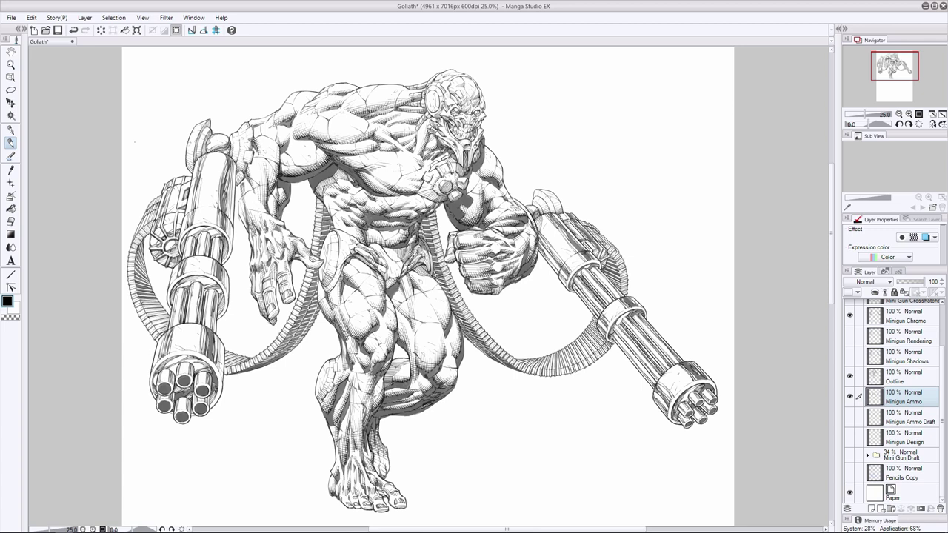
Undo the latest belt mark and try an eraser touch inside the belt's curve, undoing it as well
key(ctrl+z)
key(ctrl+y)
key(ctrl+z)
click(11, 221)
click(541, 328)
key(ctrl+z)
Compare the belt inking with and without the latest strokes through repeated undo and redo, ending with them restored
key(p)
key(ctrl+y)
key(ctrl+z)
key(ctrl+y)
key(j)
key(p)
key(ctrl+z)
key(ctrl+y)
key(ctrl+z)
key(j)
key(ctrl+y)
key(ctrl+z)
key(ctrl+y)
key(ctrl+z)
key(ctrl+y)
key(ctrl+z)
key(ctrl+y)
key(ctrl+z)
key(ctrl+y)
key(p)
key(ctrl+z)
key(ctrl+y)
key(ctrl+z)
key(ctrl+y)
key(ctrl+z)
key(ctrl+y)
key(ctrl+z)
key(e)
key(ctrl+y)
key(p)
Switch the active layer to Outline and on to Minigun Chrome
click(903, 377)
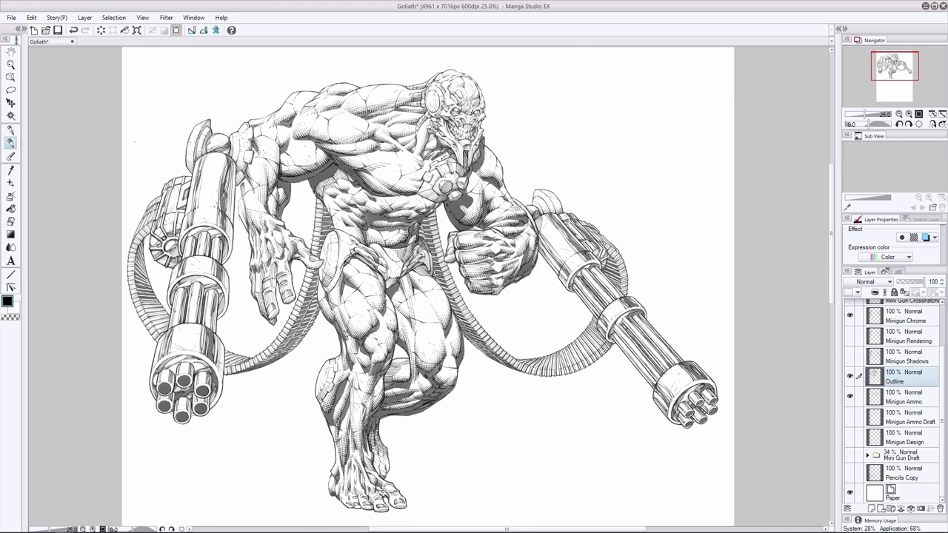
scroll(904, 348, up, 1)
click(904, 323)
scroll(937, 433, down, 1)
scroll(940, 433, up, 1)
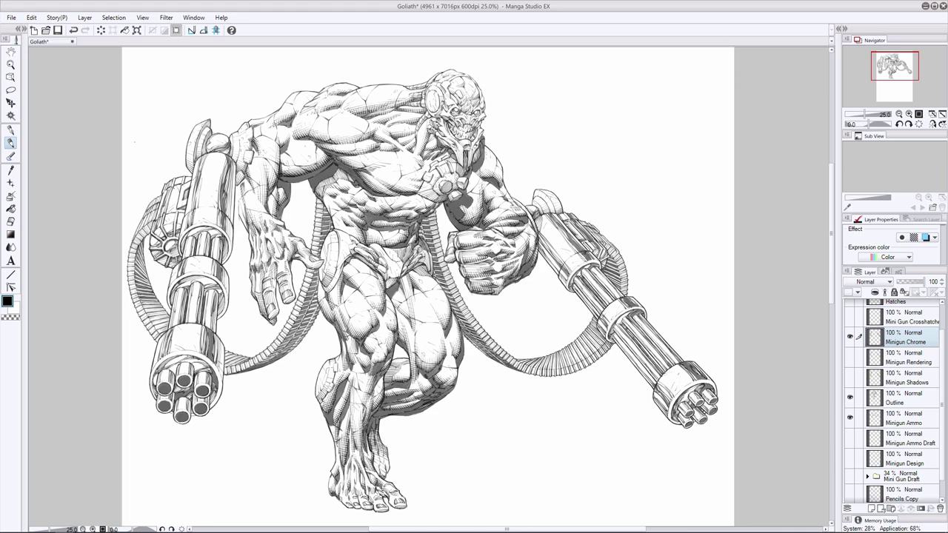
Make the Minigun Ammo layer active with the eraser ready
drag(507, 529, 449, 529)
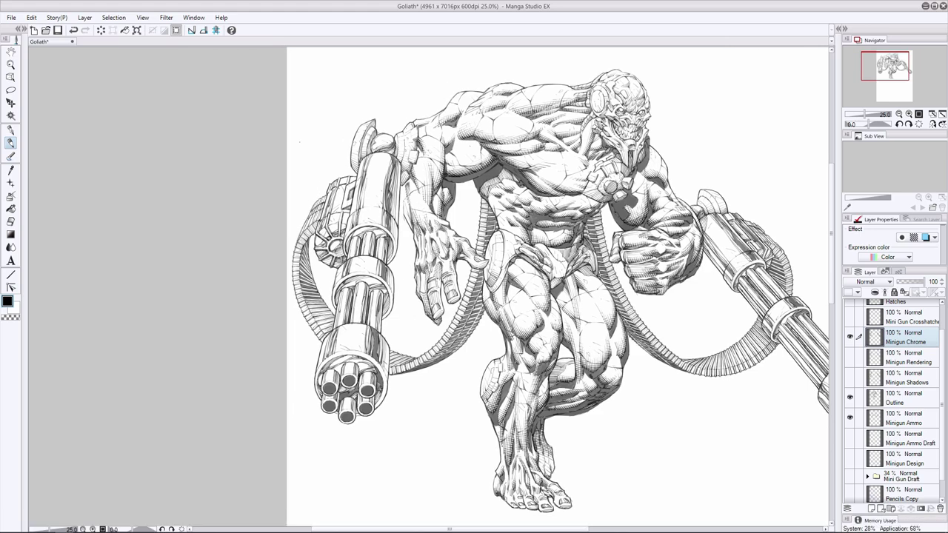
click(11, 221)
click(893, 422)
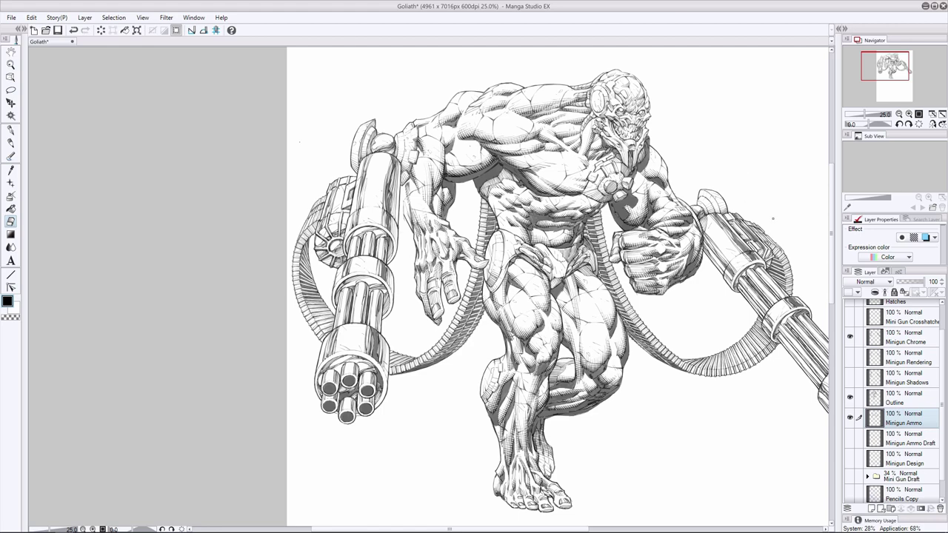
Check the Outline layer by hiding and reshowing it, and return to the Minigun Ammo layer with the eraser
key(p)
click(905, 337)
click(896, 398)
click(850, 397)
click(851, 397)
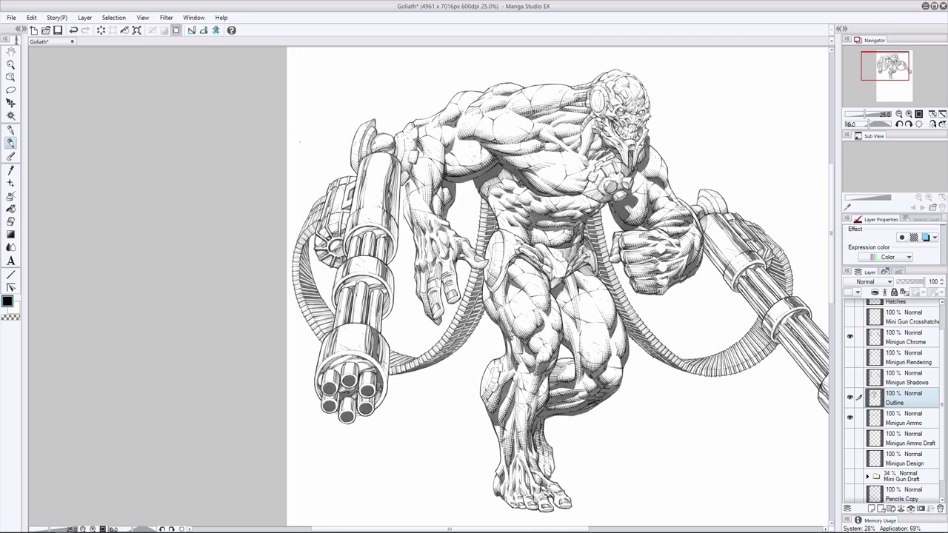
key(e)
key(alt+bracketleft)
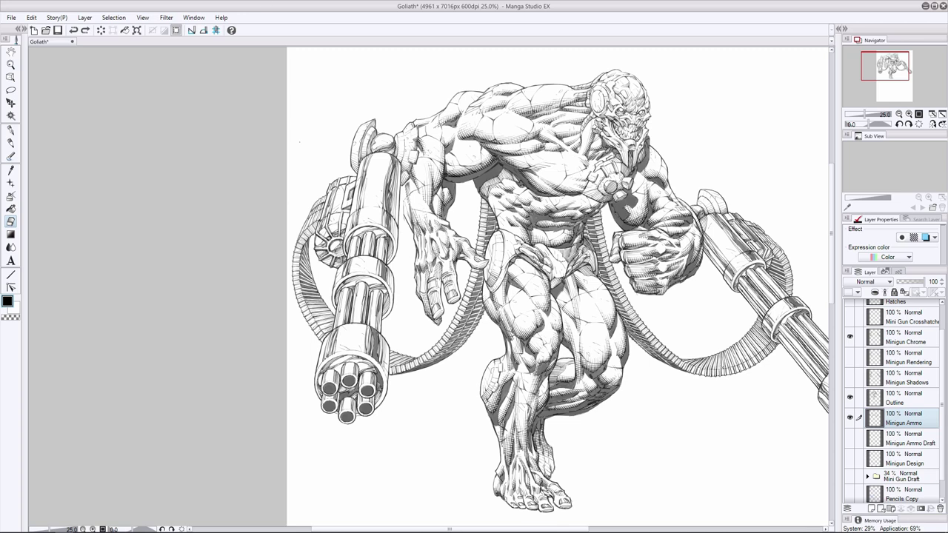
Refine the ammo belt's cartridges on the Minigun Ammo layer by alternating inking and erasing
key(p)
key(e)
key(p)
key(e)
key(p)
key(e)
key(p)
key(e)
key(p)
key(e)
key(p)
key(e)
key(p)
Check the last belt stroke with undo and redo, and save the drawing
key(ctrl+z)
key(ctrl+y)
key(ctrl+s)
Erase a spot on the belt beside the diagonal minigun's body and tidy its cartridges with alternating pen and eraser
key(e)
click(800, 243)
key(p)
key(e)
key(p)
key(e)
key(p)
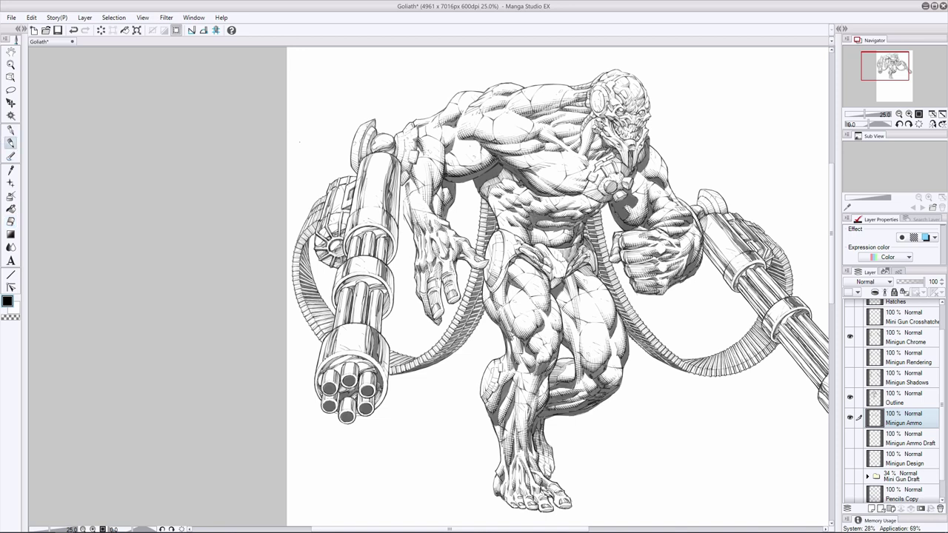
key(e)
key(p)
key(e)
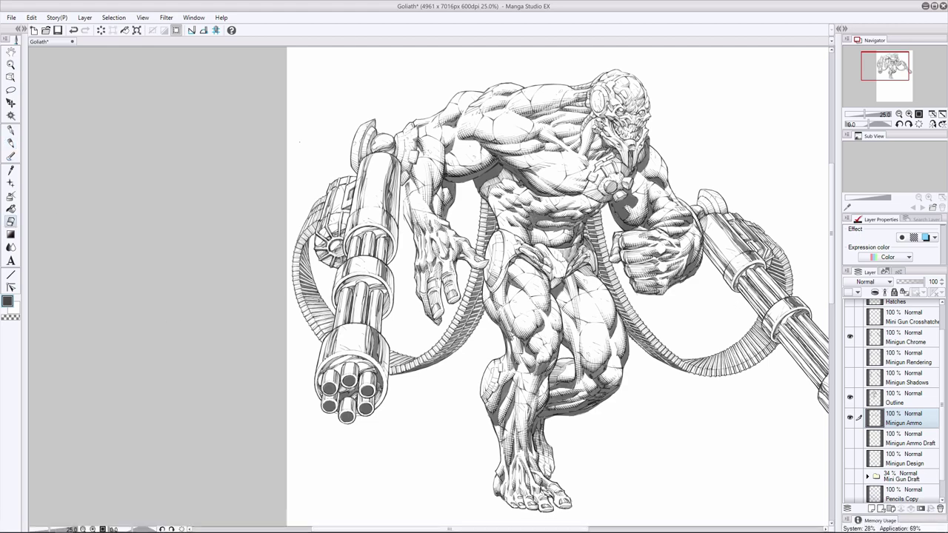
Ink short cartridge lines in black on the outer curve of the upright minigun's belt, undoing poor strokes
key(p)
key(ctrl+z)
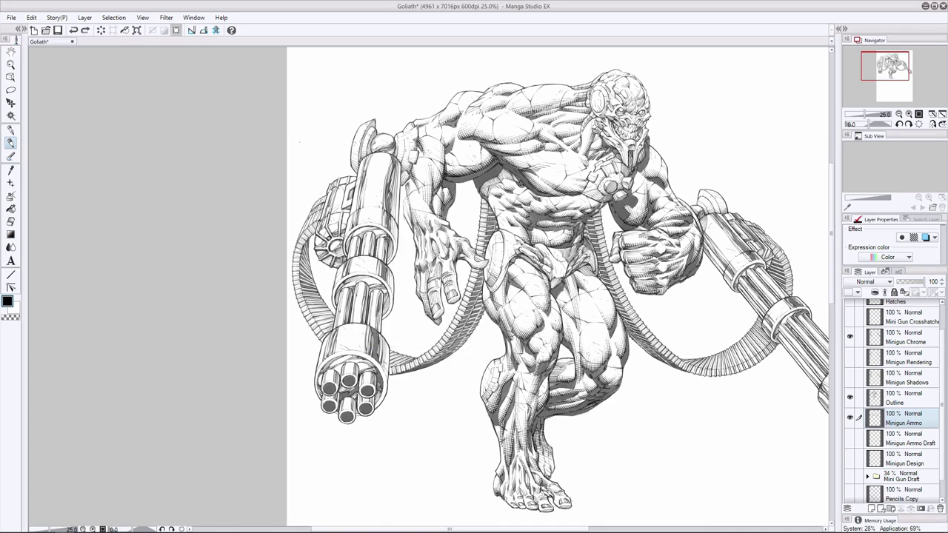
drag(305, 302, 324, 302)
key(ctrl+z)
mouse_move(302, 264)
mouse_down()
mouse_move(313, 279)
mouse_move(310, 271)
mouse_up()
drag(303, 256, 310, 265)
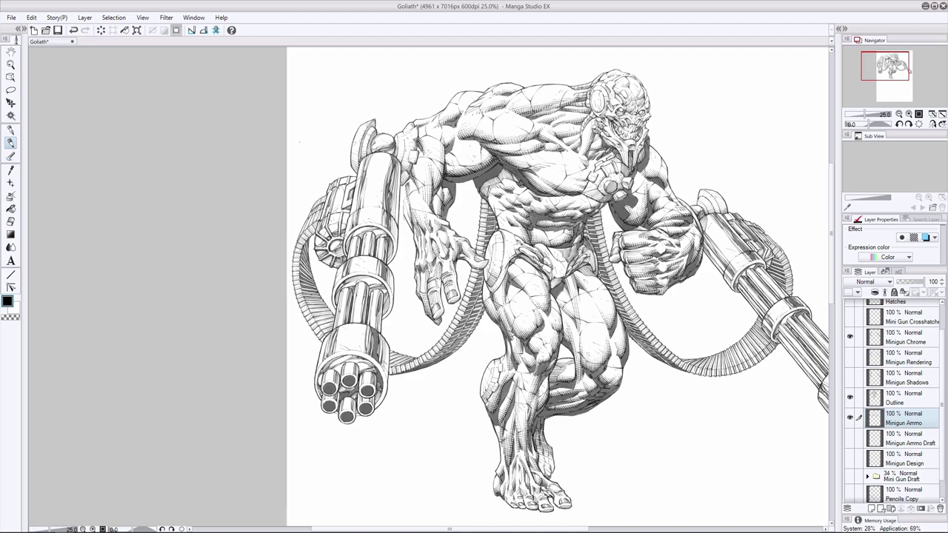